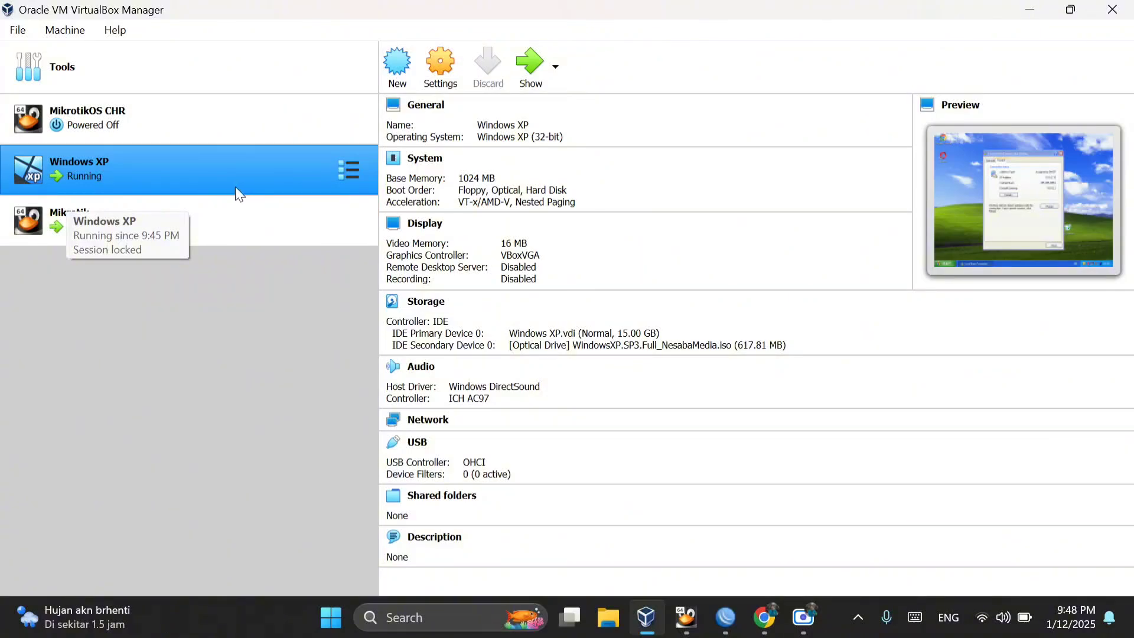
Step: Review the network settings of the Mikrotik virtual machine, checking how Adapters 1, 2 and 3 are attached
click(197, 225)
click(168, 189)
click(172, 220)
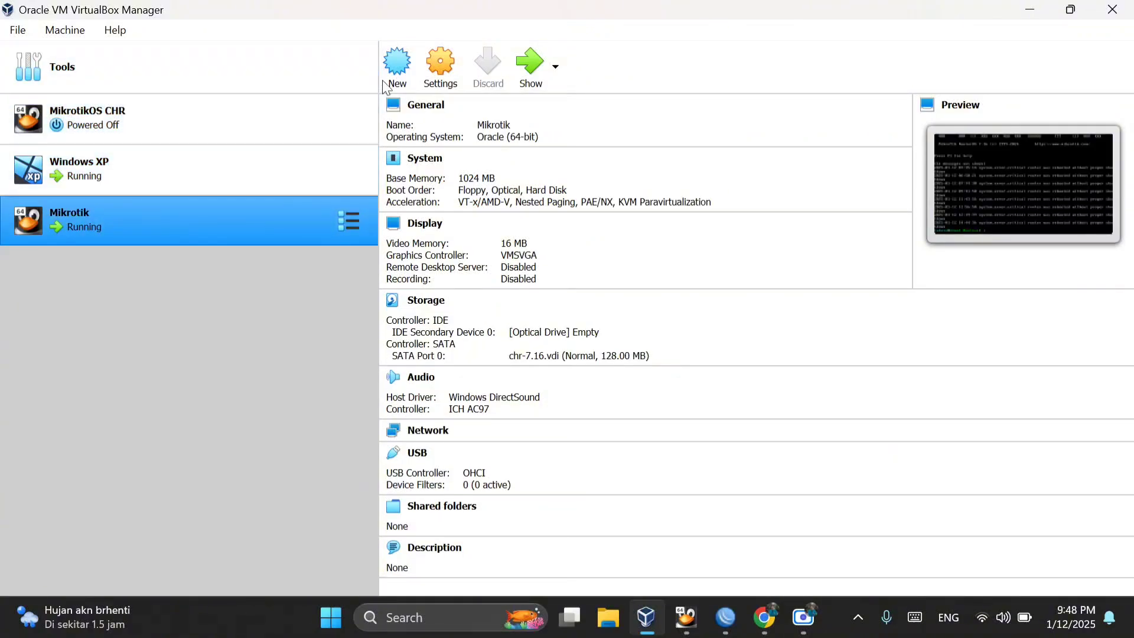
click(441, 80)
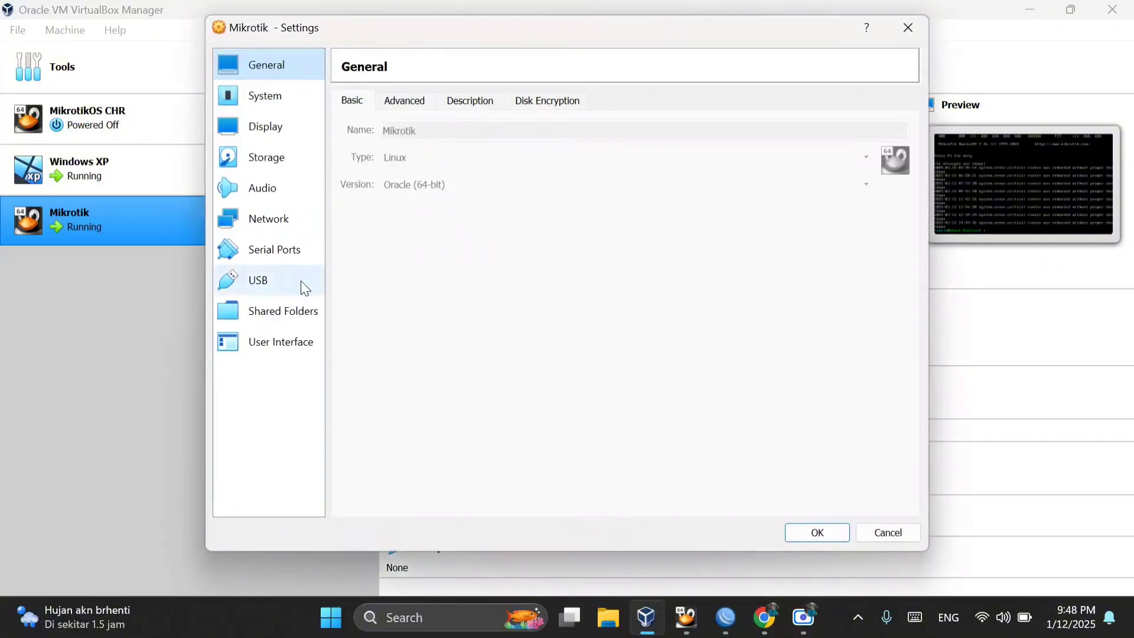
click(279, 205)
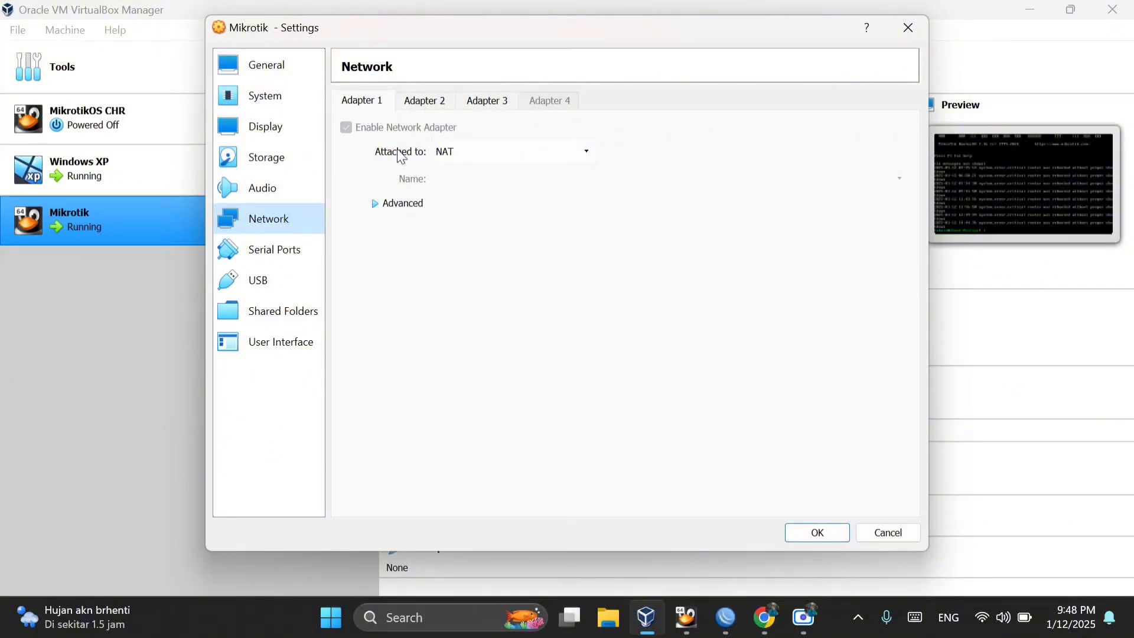
click(426, 113)
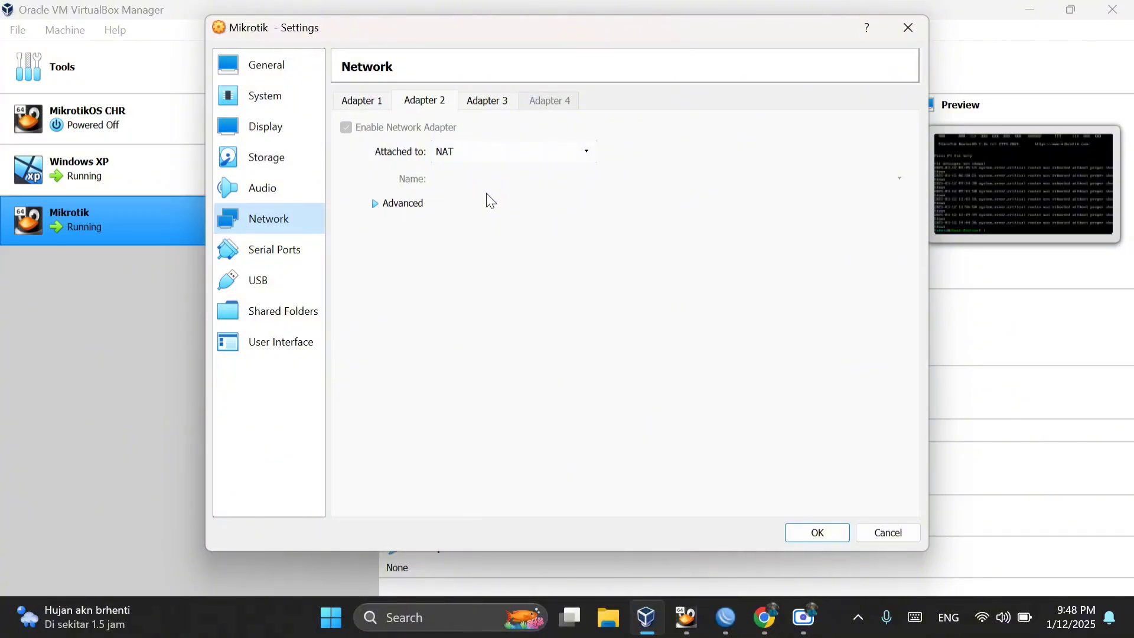
click(485, 106)
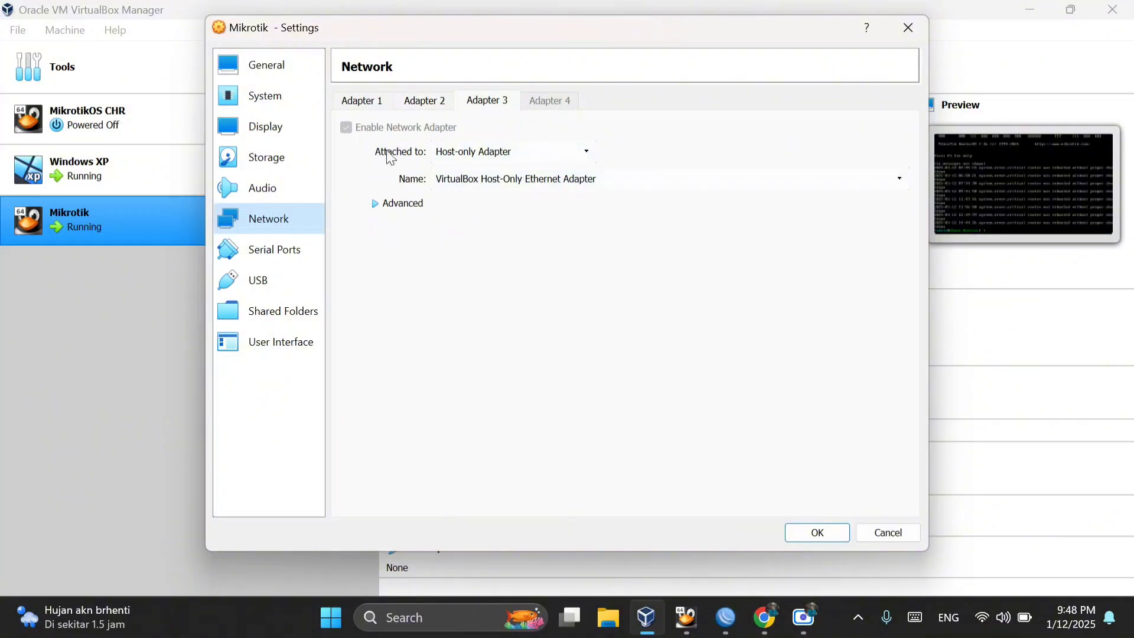
click(381, 109)
click(419, 102)
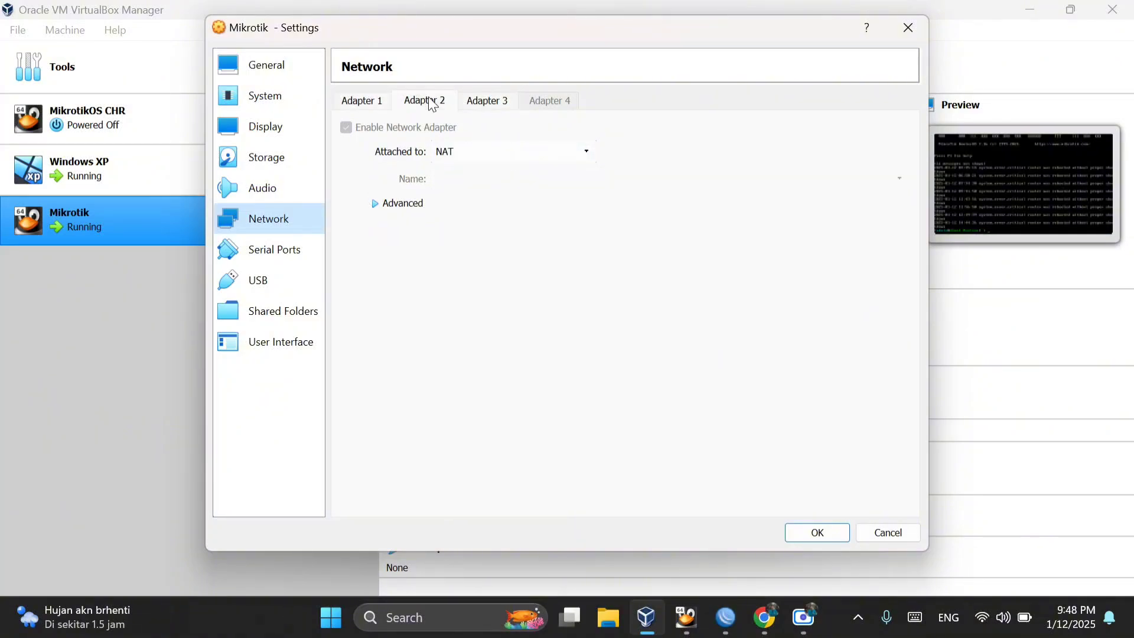
click(486, 104)
click(818, 532)
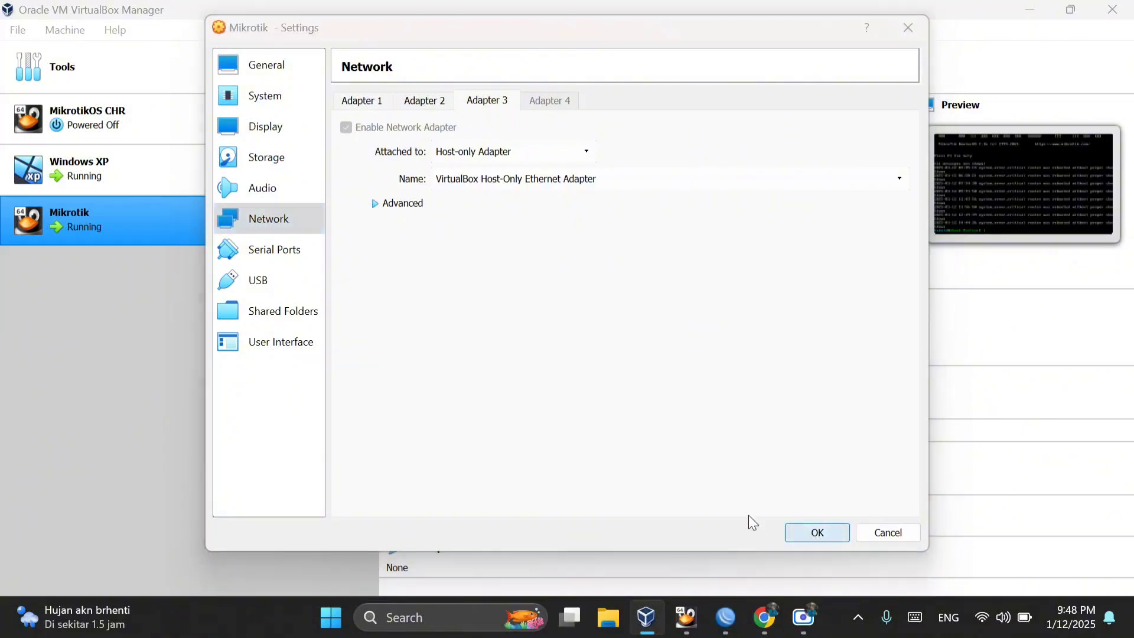
Step: Check how Adapter 1 is attached in the Windows XP virtual machine's network settings and close them
click(249, 163)
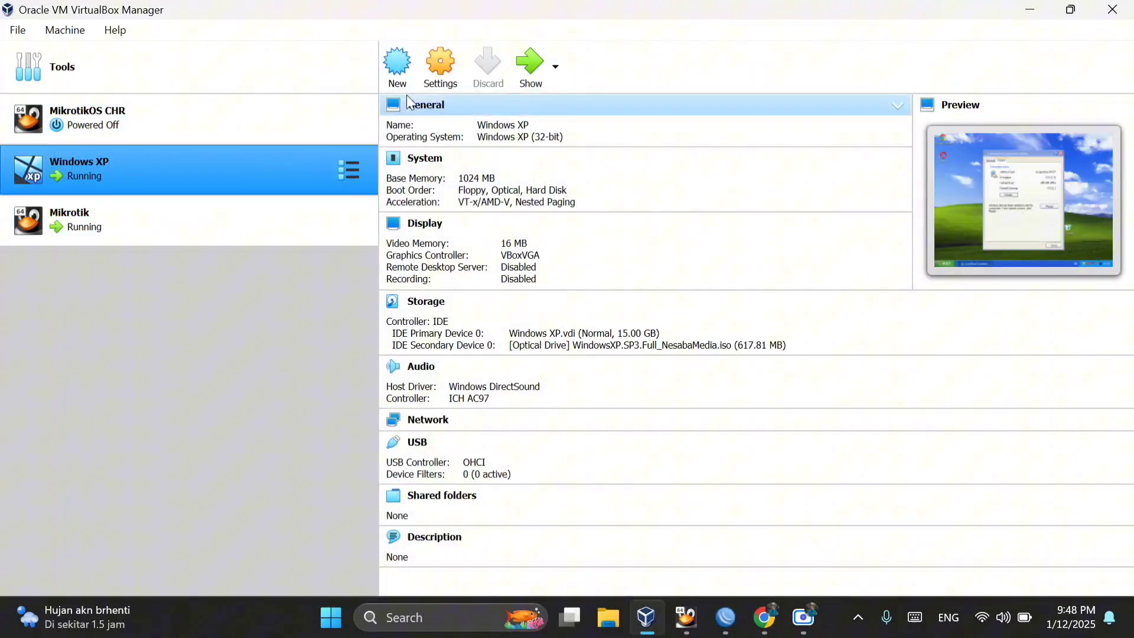
click(427, 69)
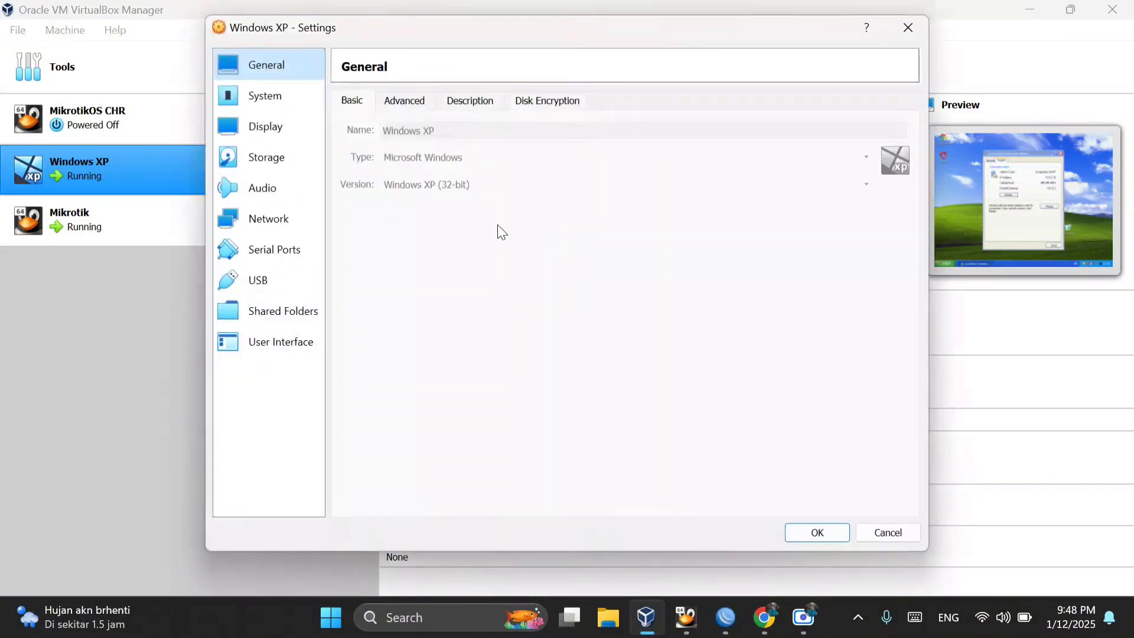
click(267, 219)
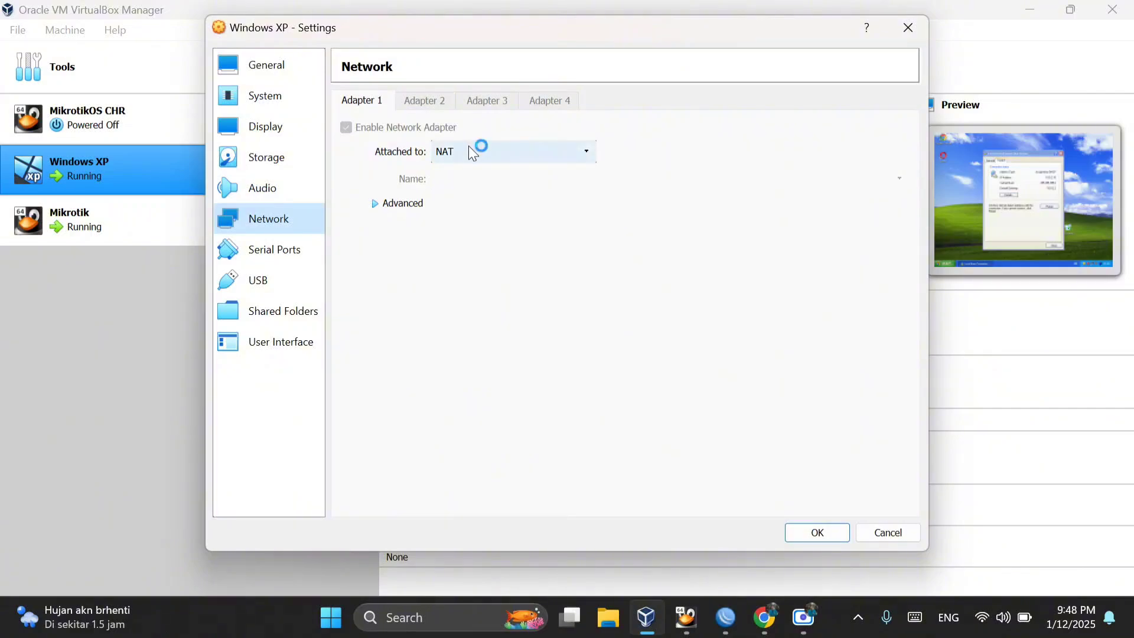
click(913, 28)
Step: Look at the console of the running Mikrotik virtual machine and minimize its window
mouse_move(718, 631)
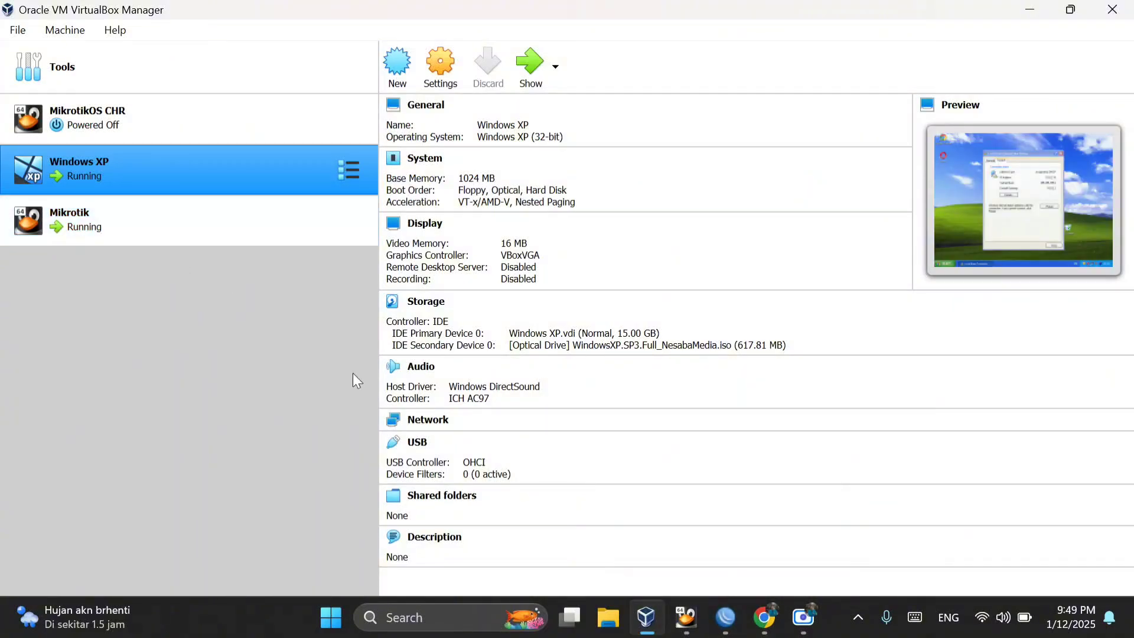
click(685, 616)
click(591, 531)
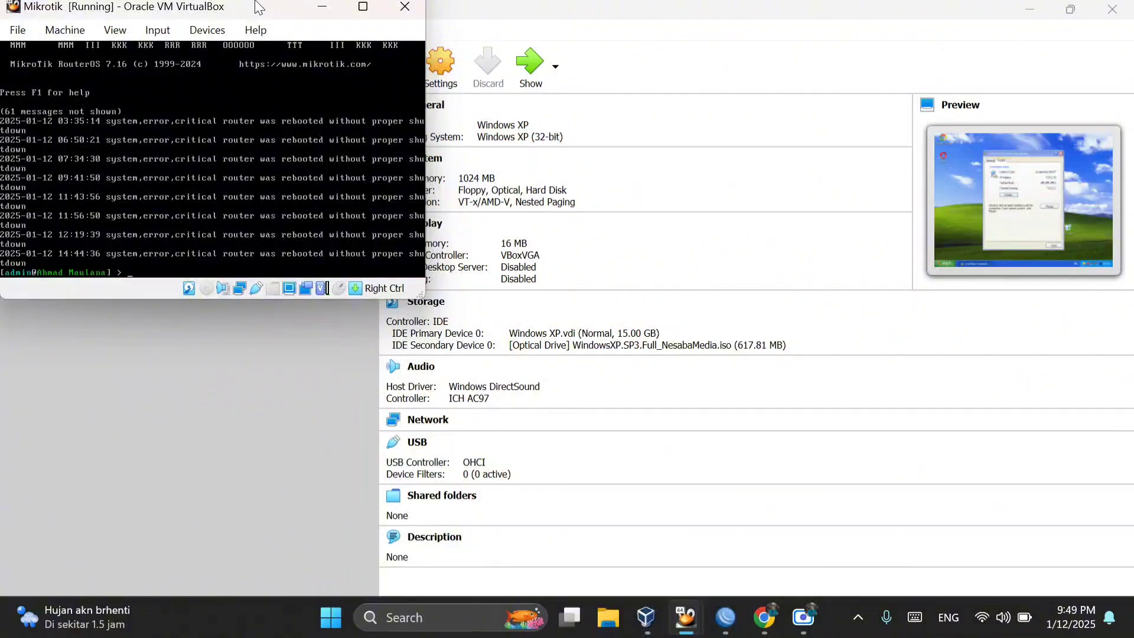
click(323, 7)
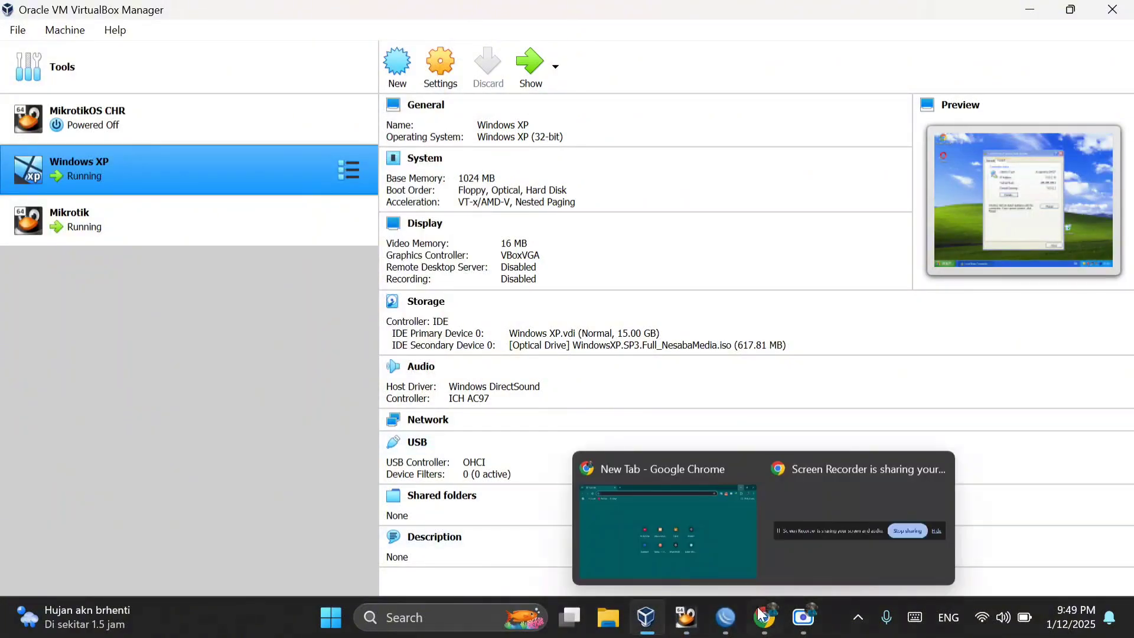
Step: Switch to WinBox and start a new entry in the router's IP address list
click(721, 616)
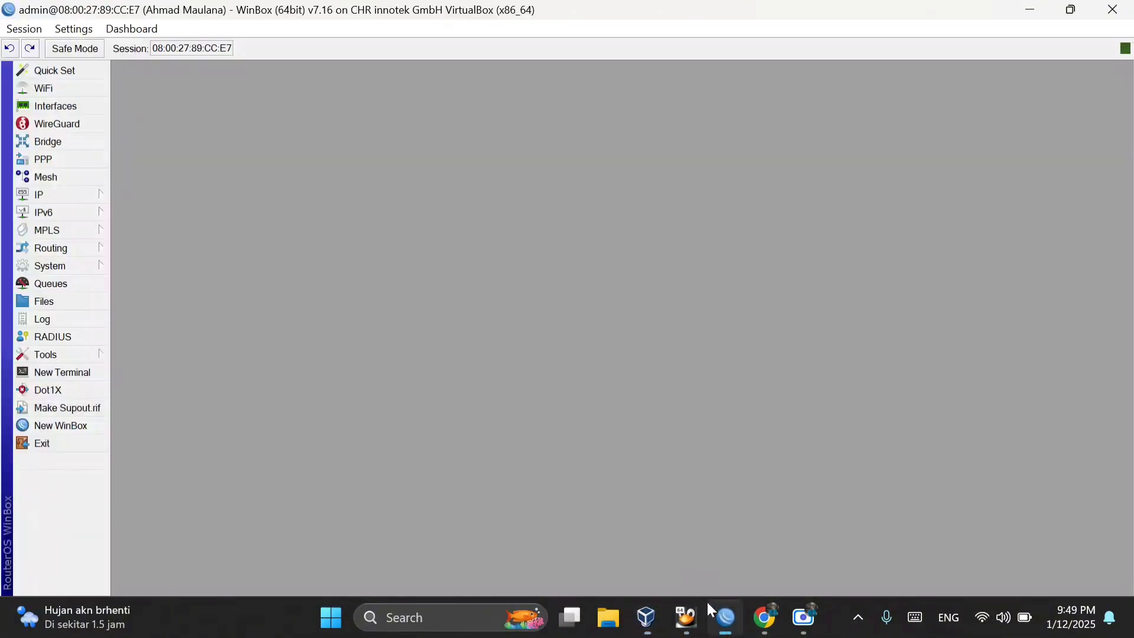
click(76, 194)
click(142, 119)
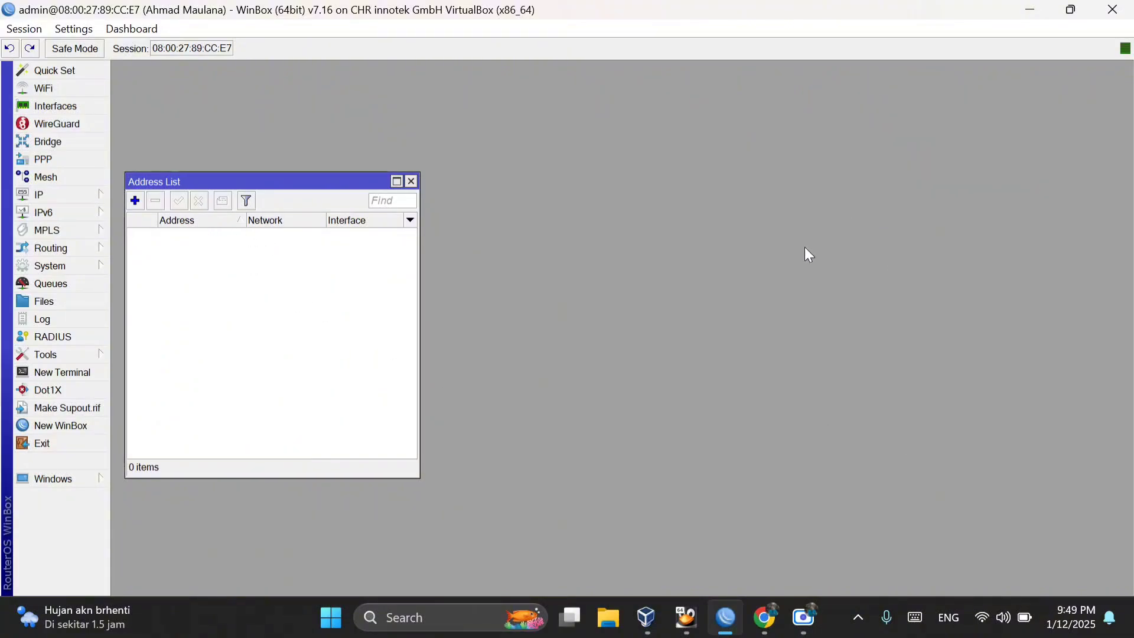
click(135, 201)
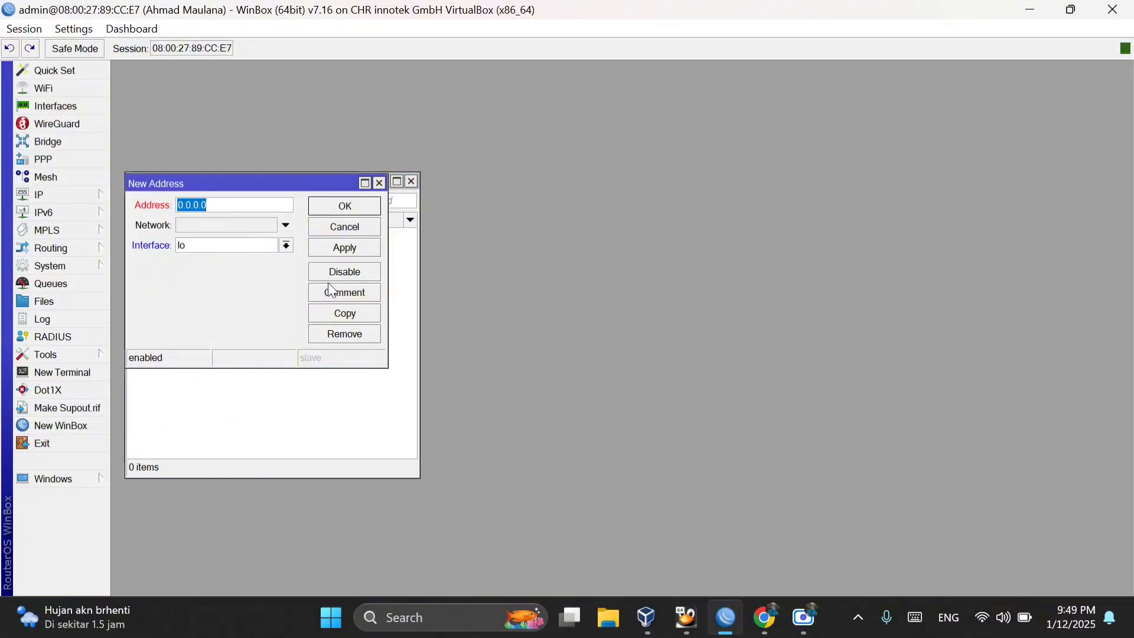
Step: Check the Local Area Connection's IP address details in the Windows XP virtual machine and return to WinBox
mouse_move(685, 617)
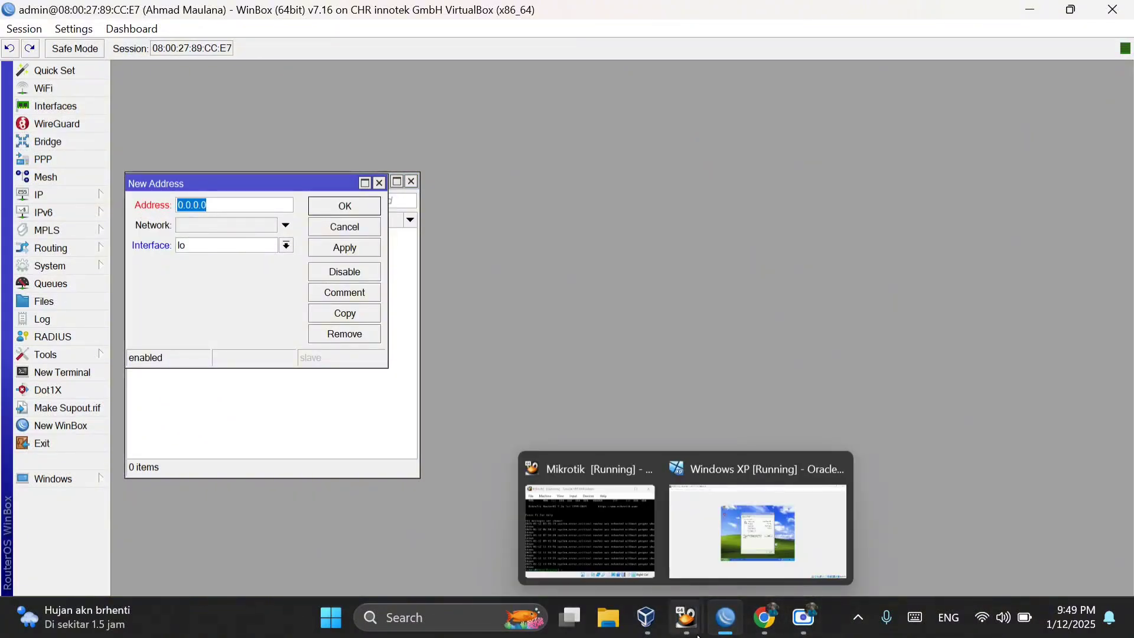
click(729, 548)
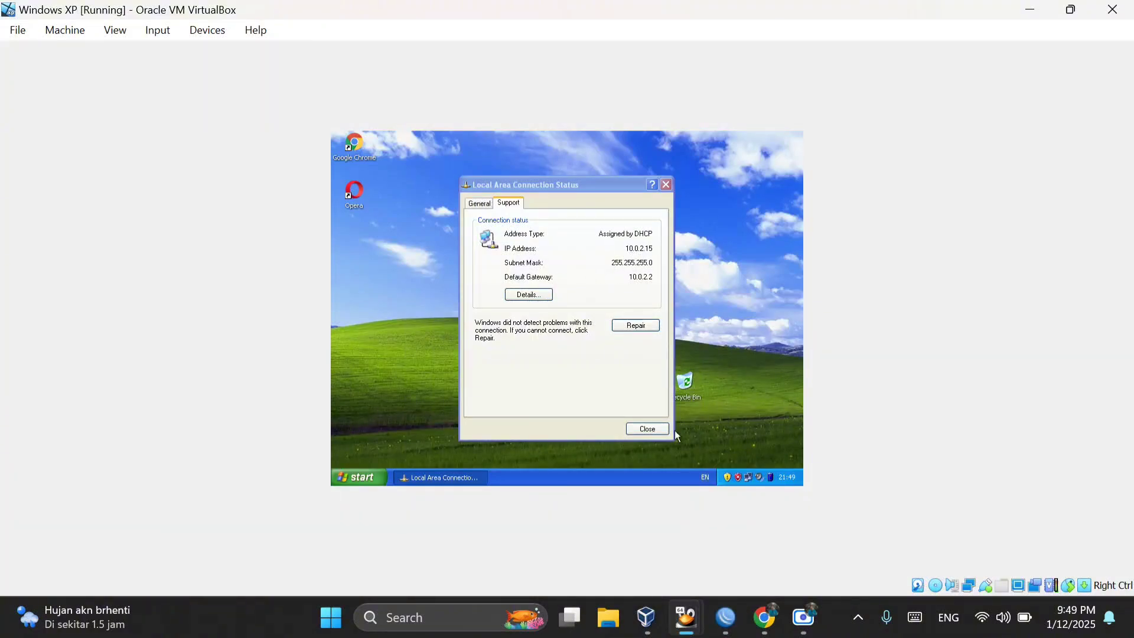
mouse_move(726, 617)
click(697, 533)
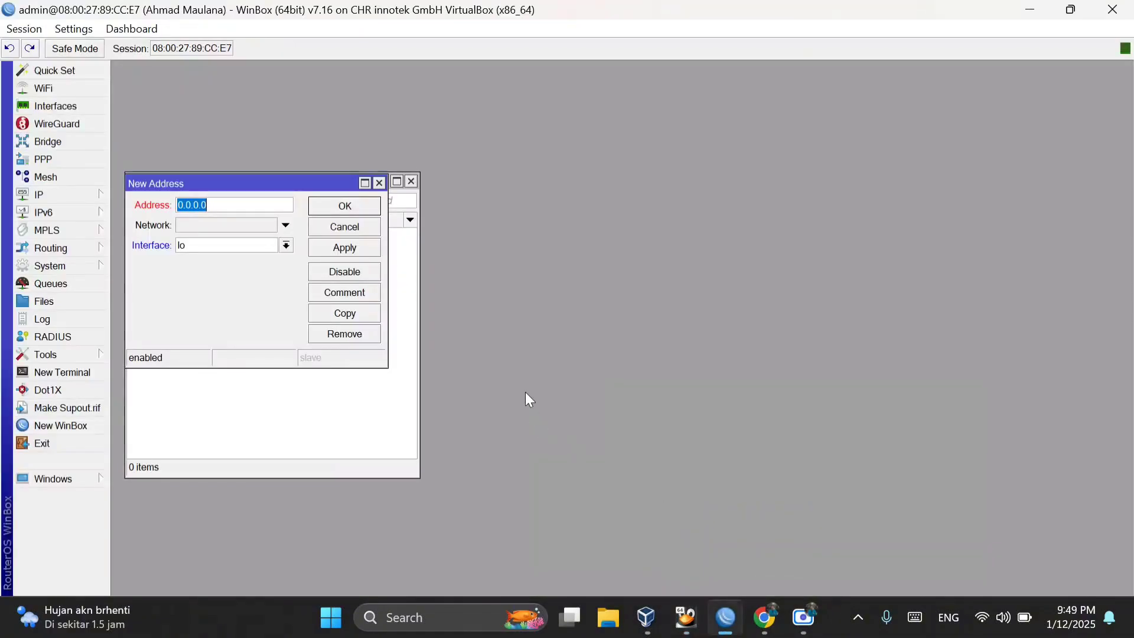
Step: Add the IP address 10.0.2.16/24 to the ether1-INTERNET interface
text(10.0.2.16/)
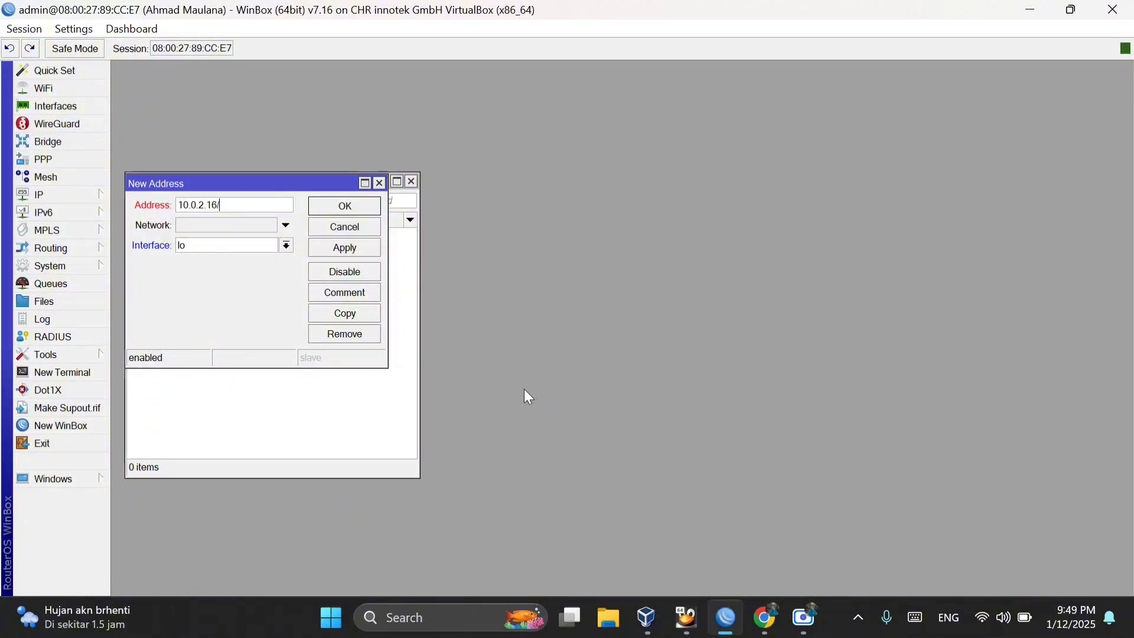
text(24)
click(286, 247)
click(236, 260)
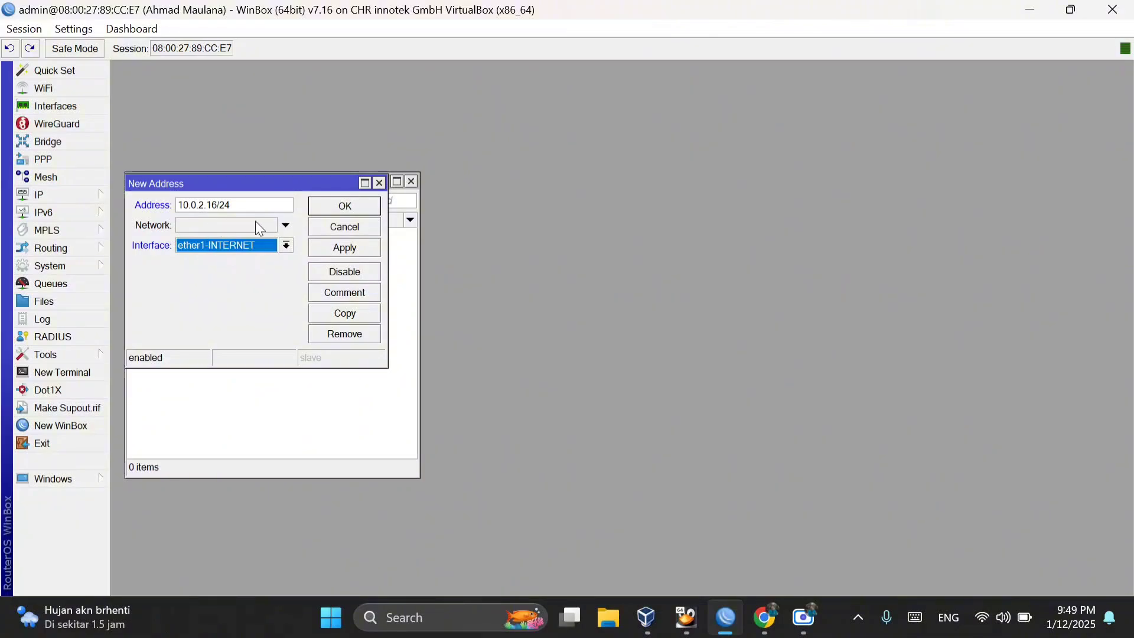
click(287, 246)
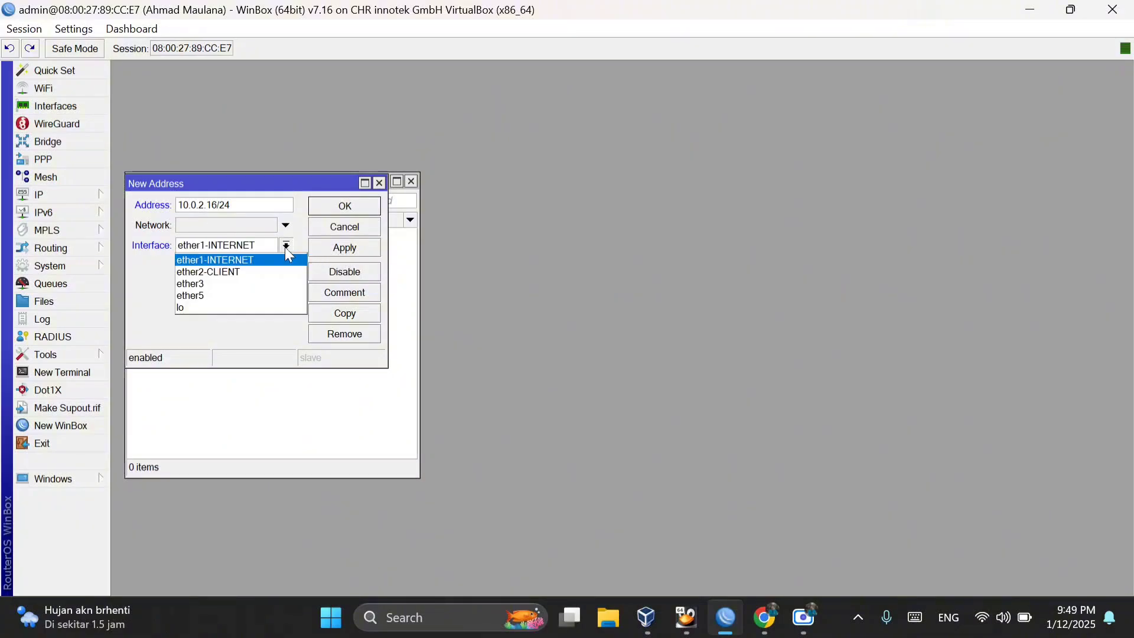
click(201, 260)
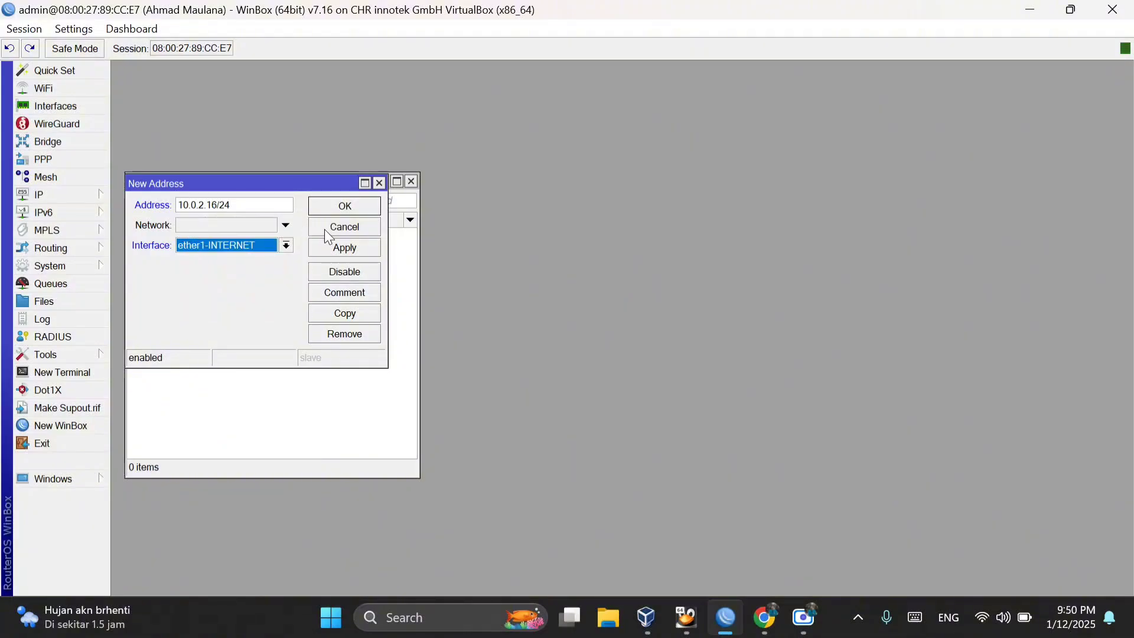
click(332, 247)
click(341, 207)
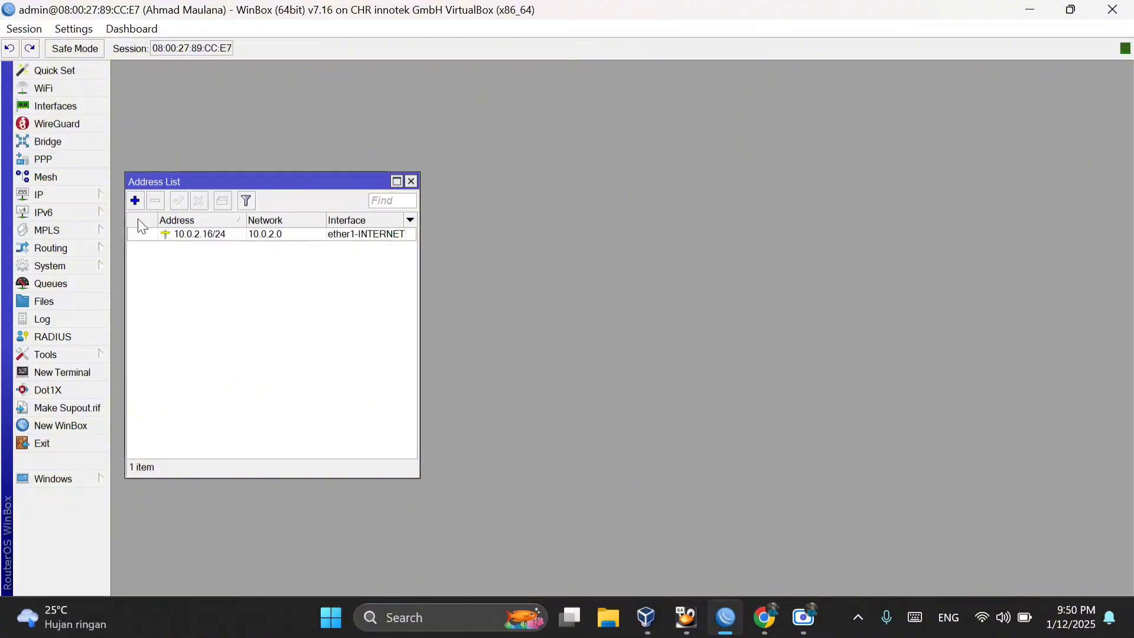
Step: Add a second IP address, 192.168.89.1/24, on the ether2-CLIENT interface
click(137, 201)
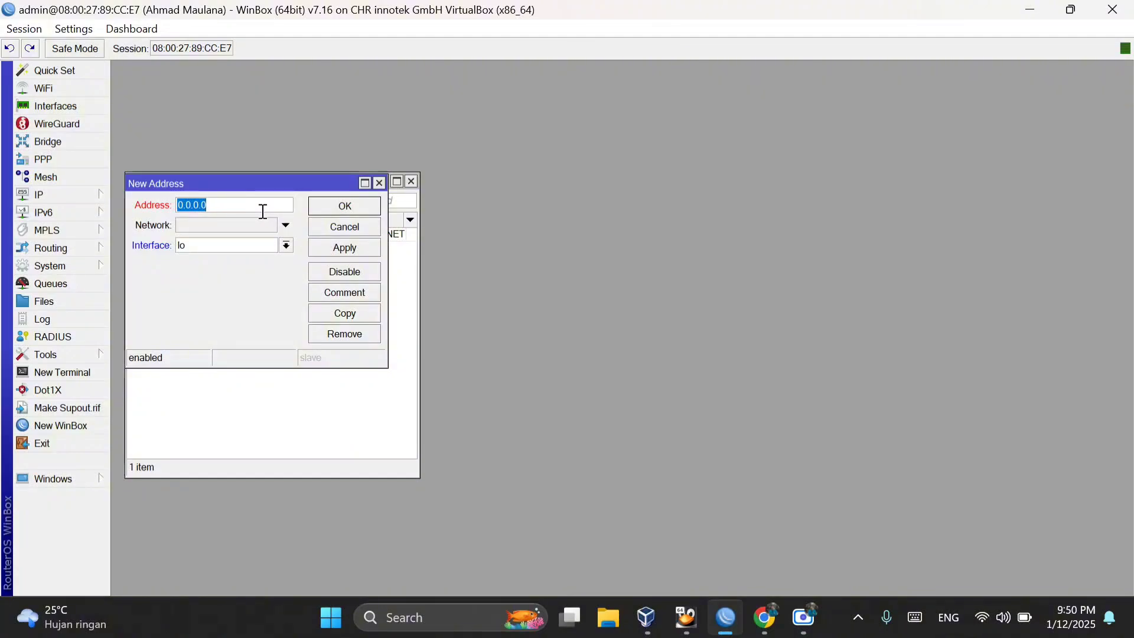
text(192.168.89.1/24)
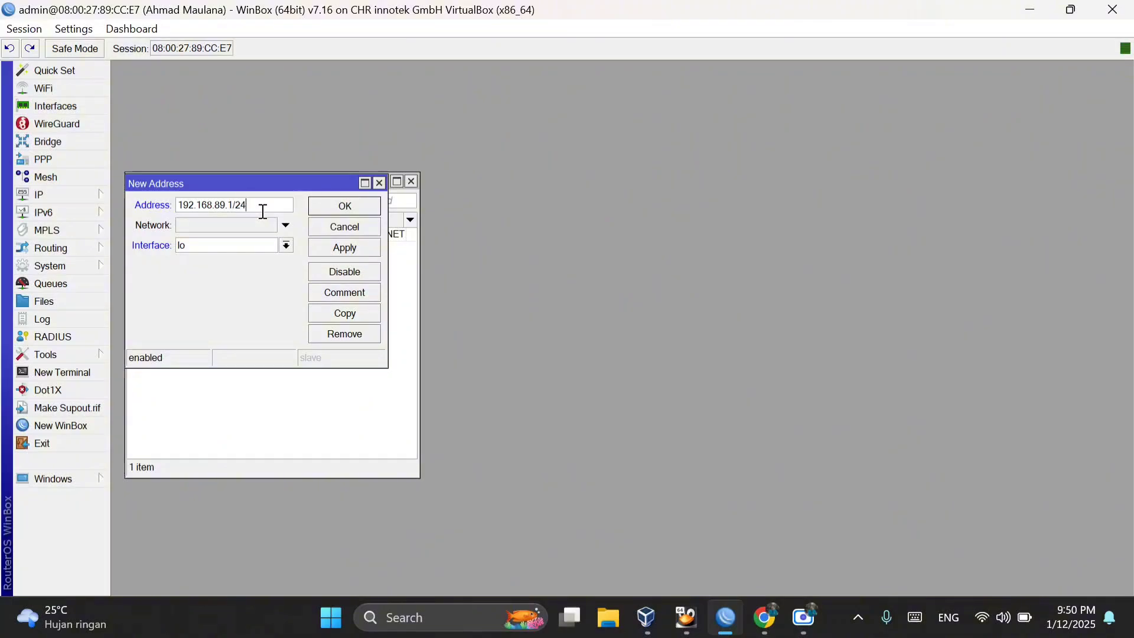
click(286, 245)
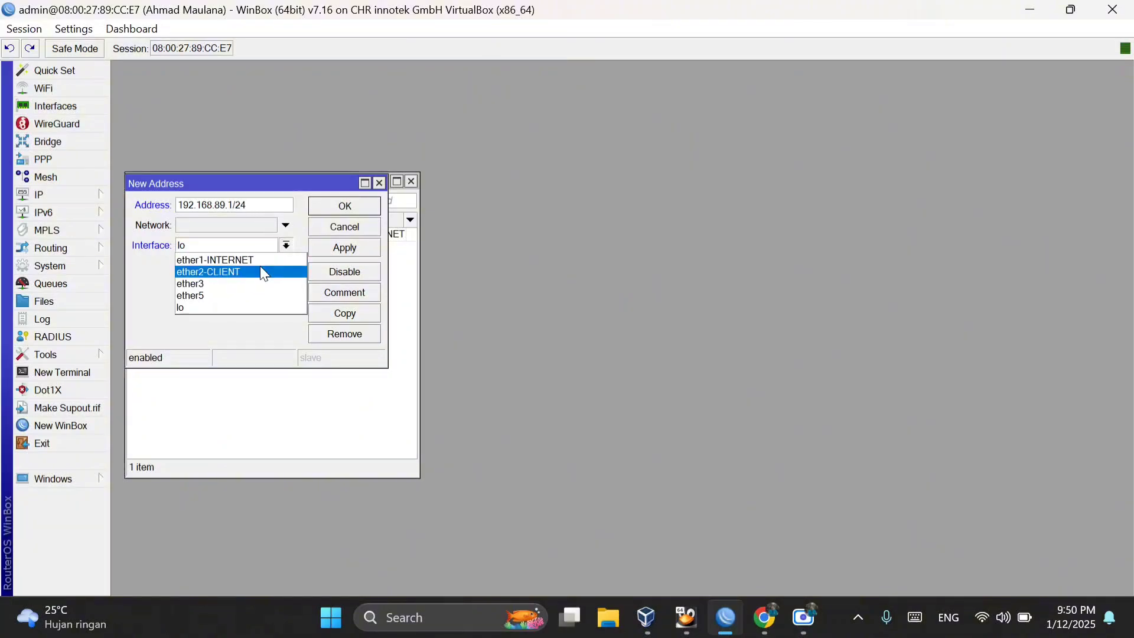
click(242, 272)
click(337, 249)
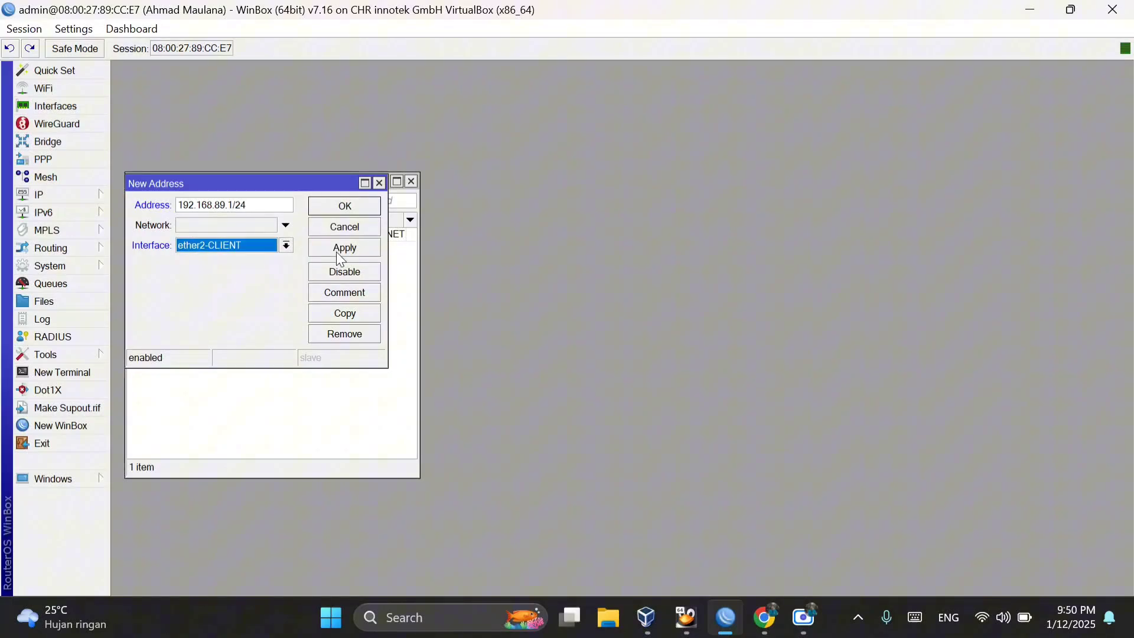
click(351, 205)
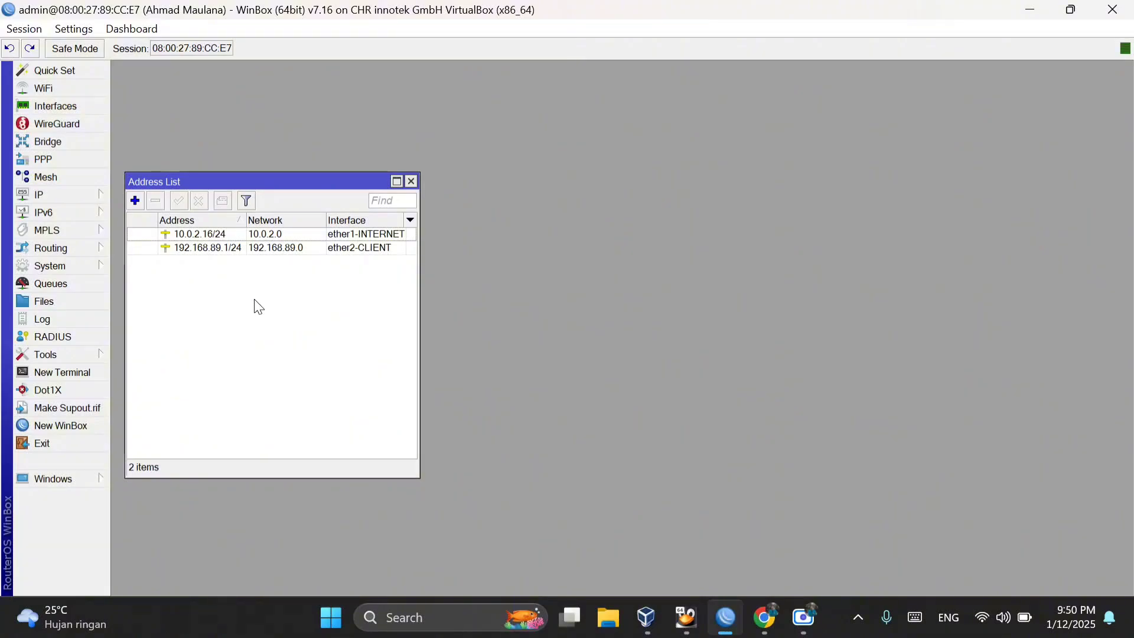
Step: Review the router's DNS servers and the Allow Remote Requests option, and accept the settings
click(80, 197)
click(169, 217)
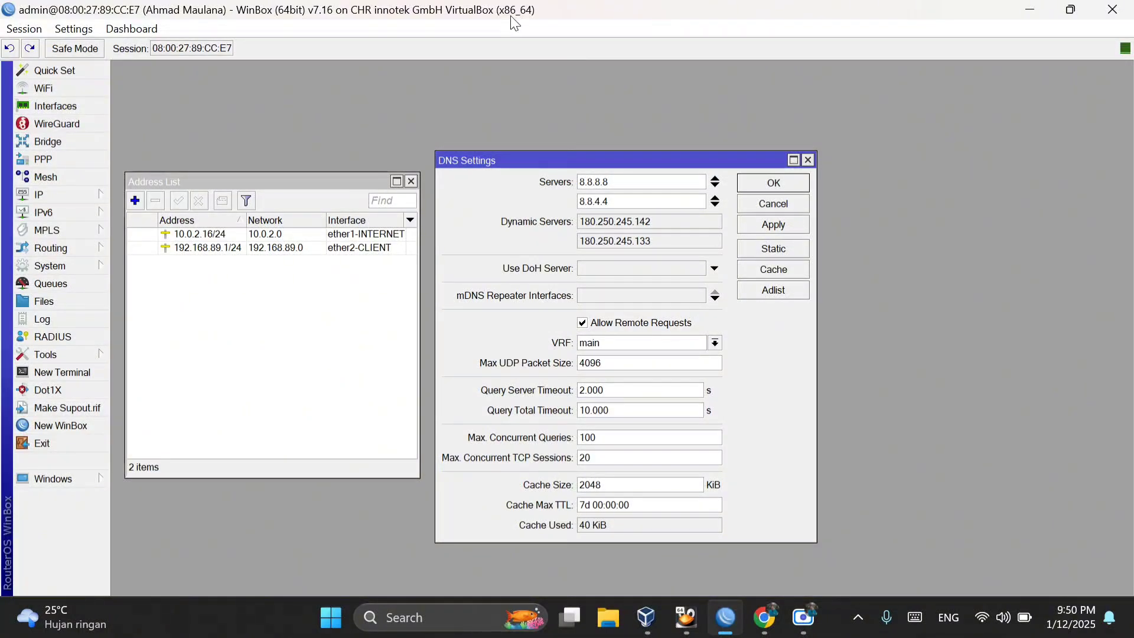
click(763, 184)
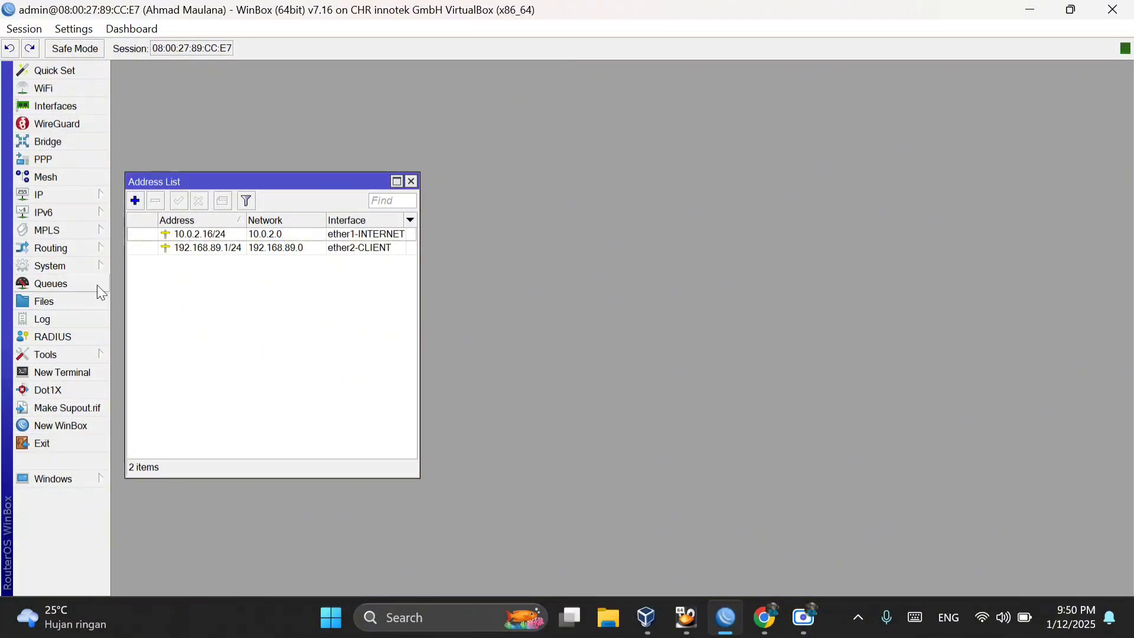
Step: Start the router's DHCP server setup and select ether2-CLIENT as the DHCP server interface
click(72, 192)
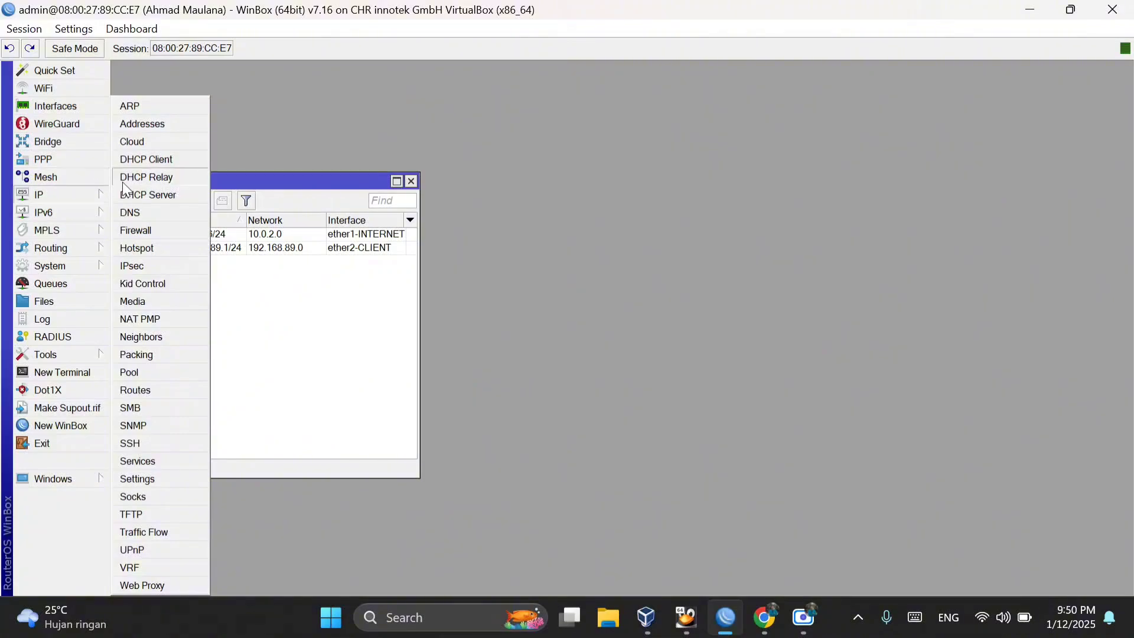
click(154, 196)
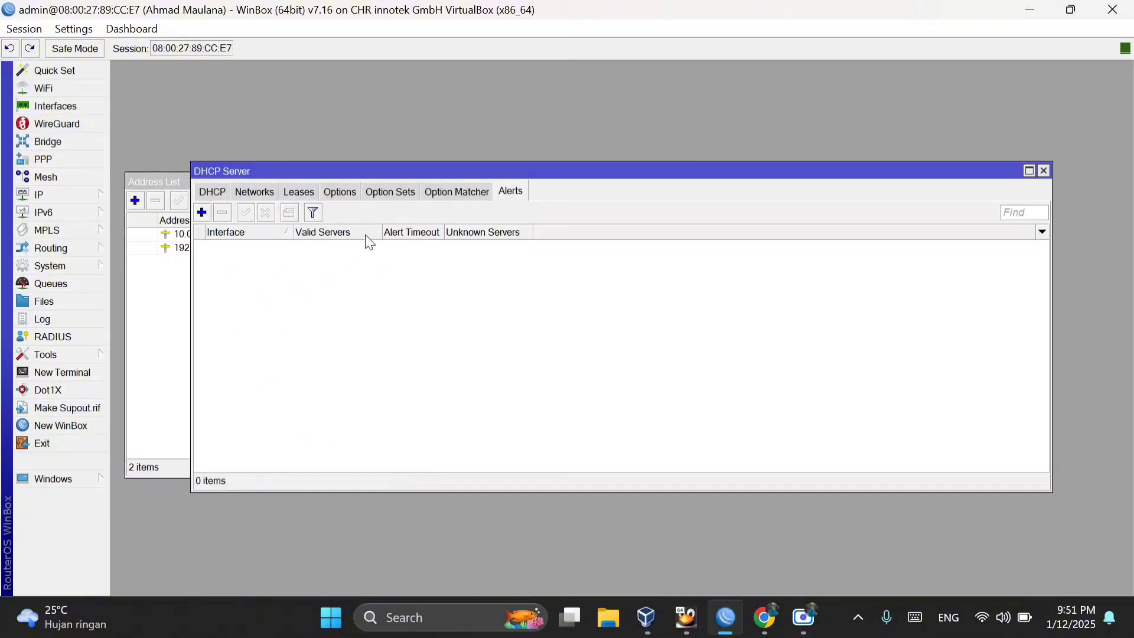
click(211, 193)
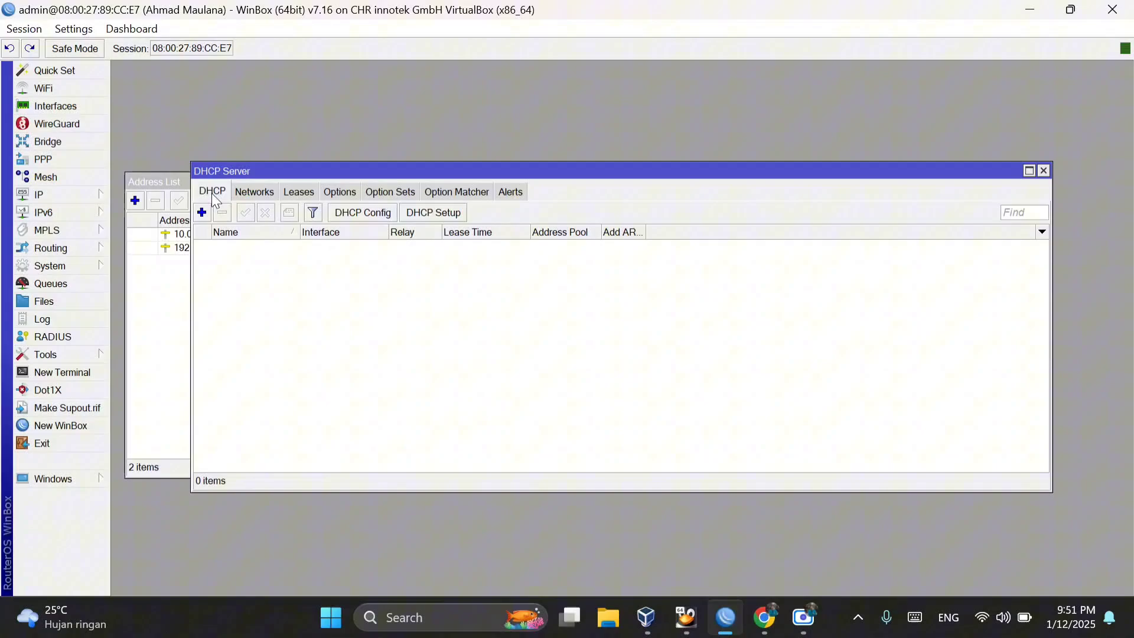
click(443, 213)
click(717, 326)
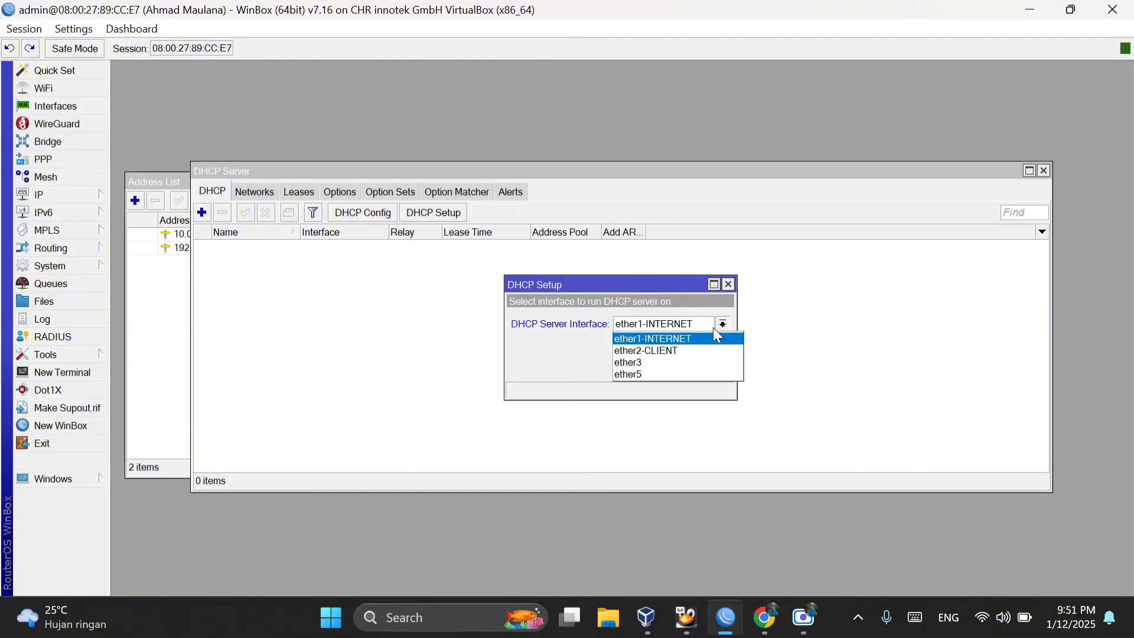
click(691, 347)
click(669, 369)
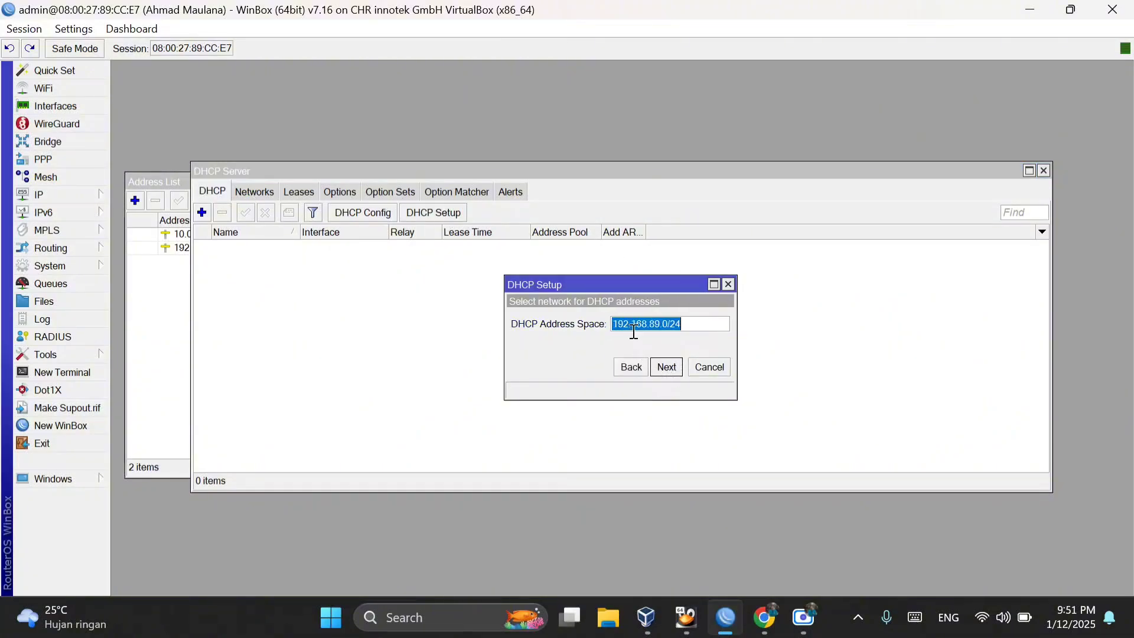
Step: Complete the DHCP setup with network 192.168.89.0/24, gateway 192.168.89.1, pool 192.168.89.2-192.168.89.254, DNS servers 8.8.8.8 and 8.8.4.4, and lease time 00:30:00
click(671, 369)
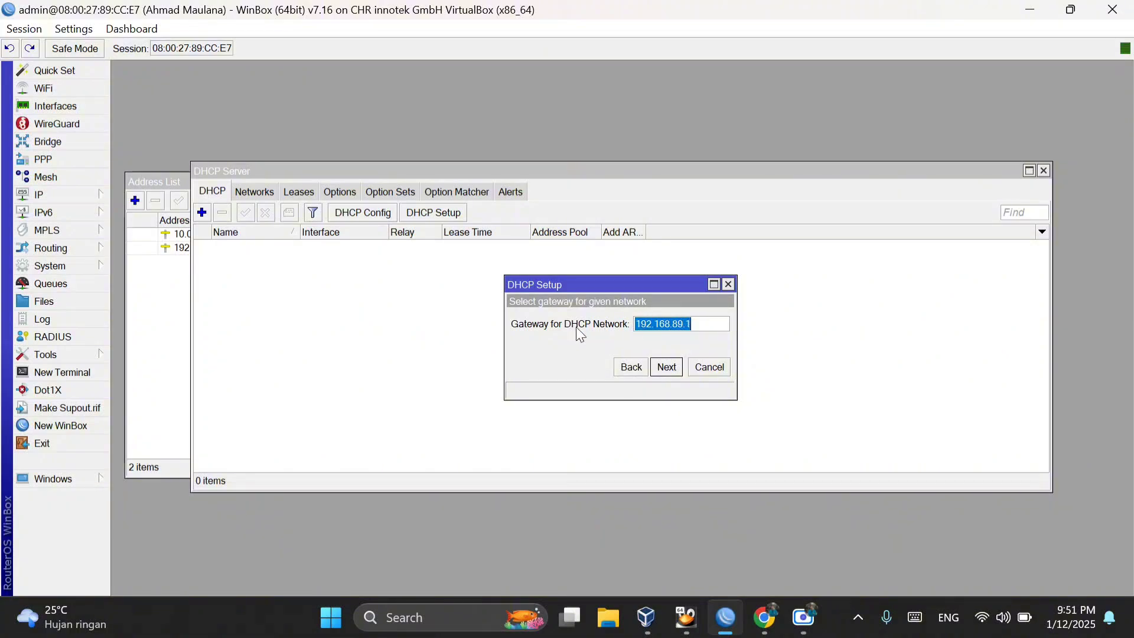
click(678, 368)
click(657, 323)
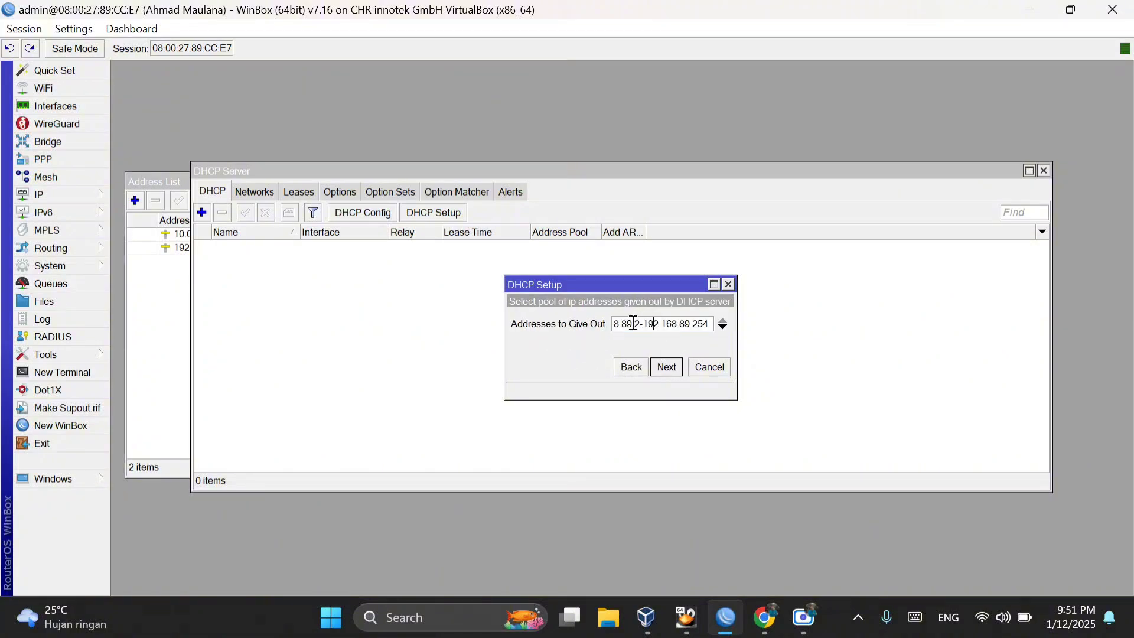
click(631, 325)
click(667, 367)
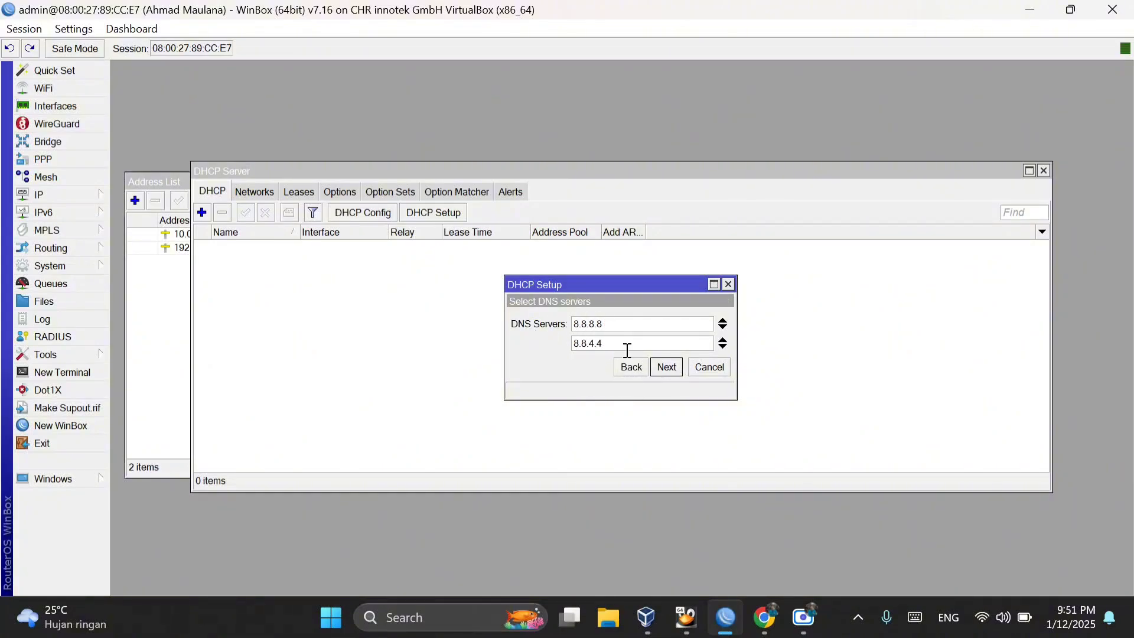
click(666, 366)
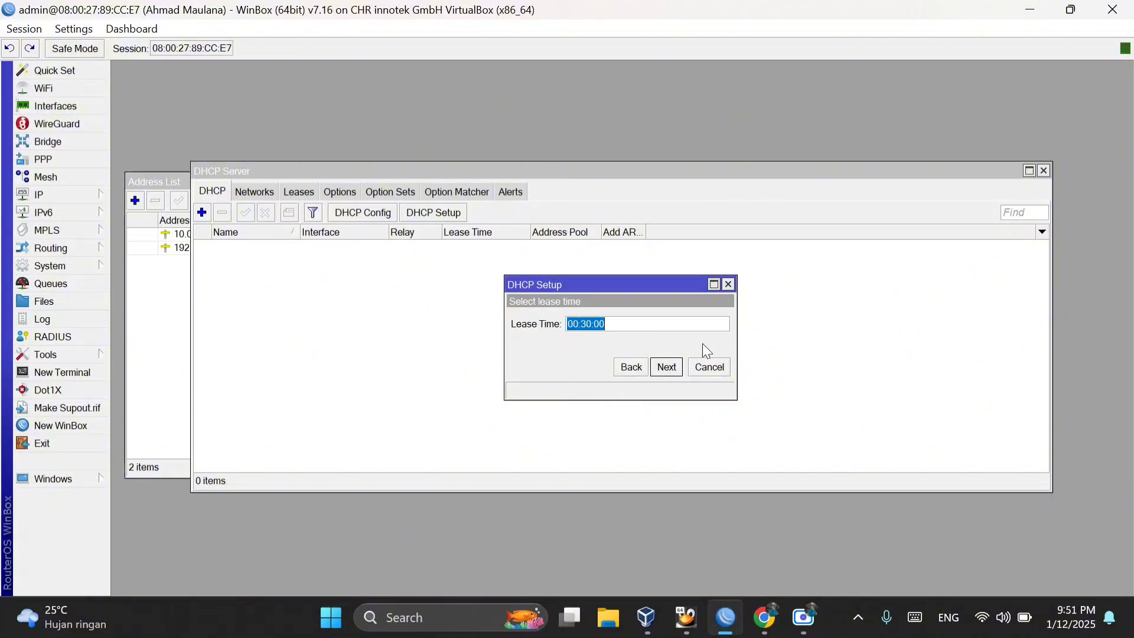
click(664, 367)
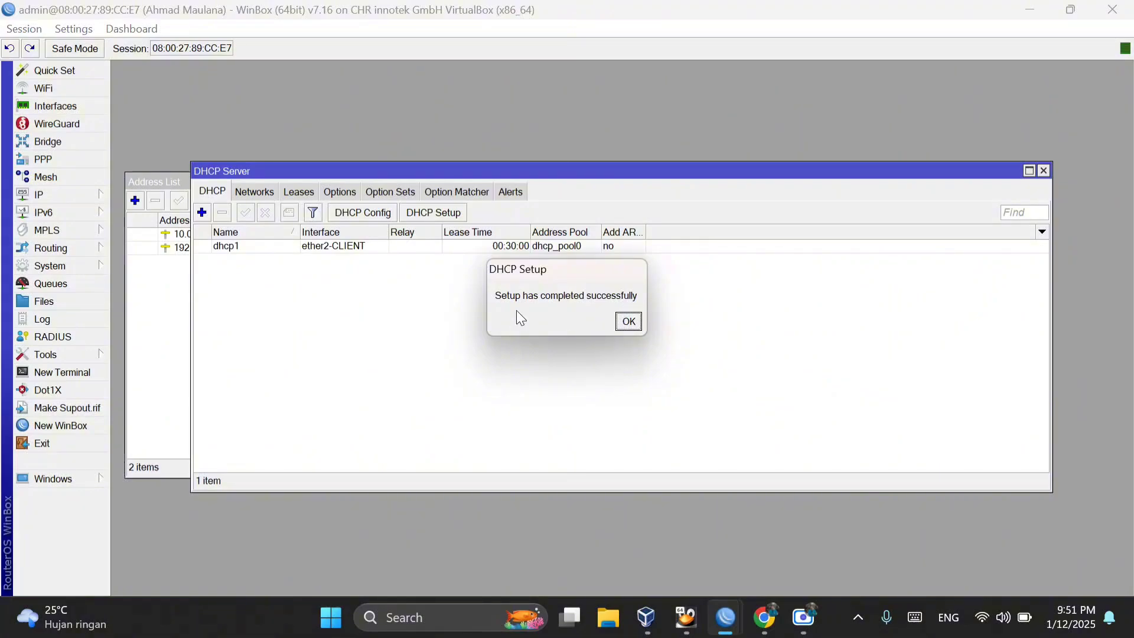
click(637, 324)
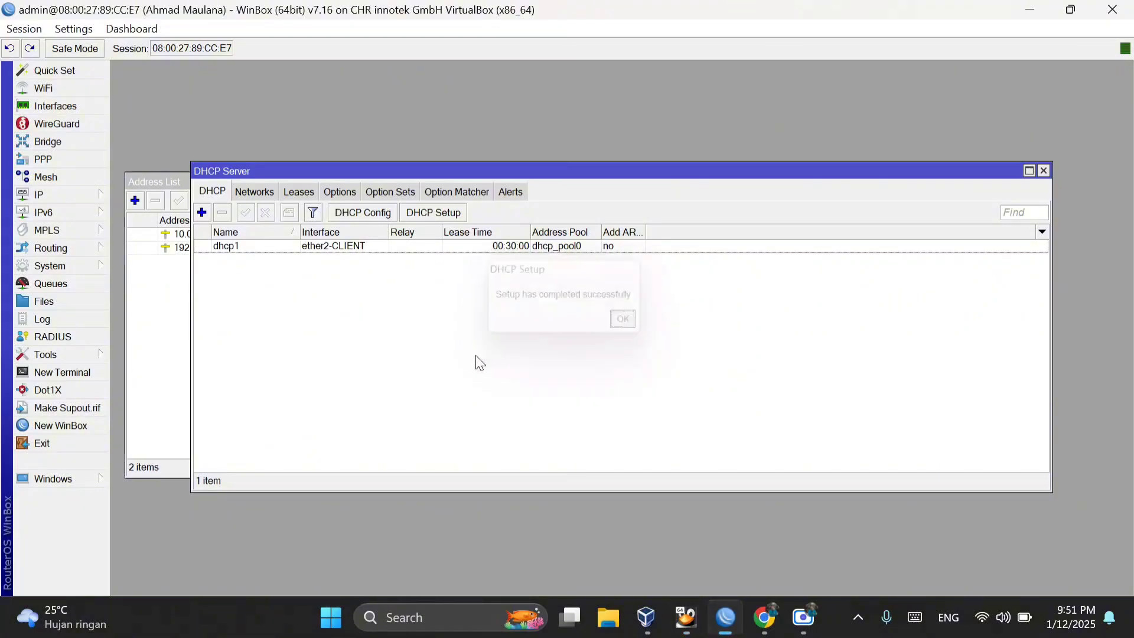
Step: Create a firewall NAT rule in the srcnat chain with ether1-INTERNET as the outgoing interface
click(93, 200)
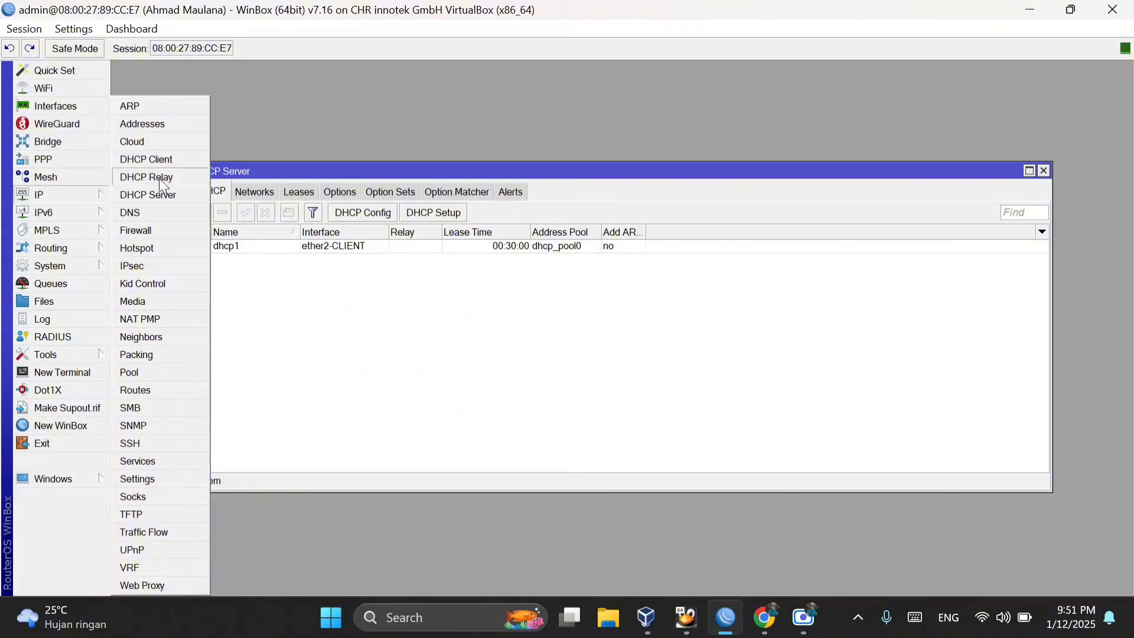
click(170, 233)
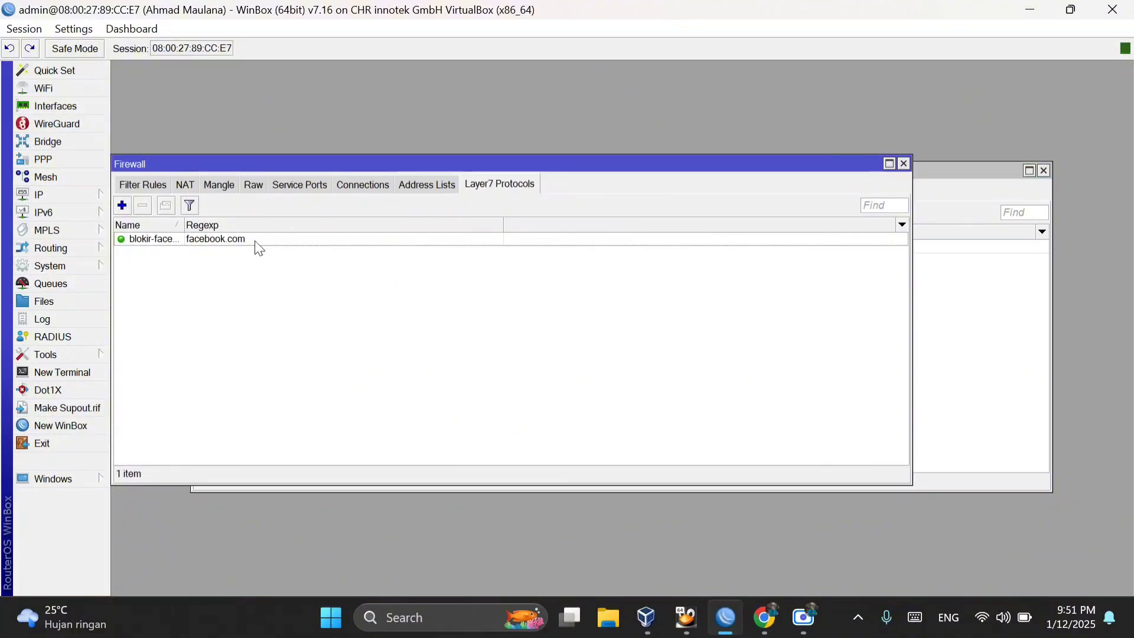
click(188, 185)
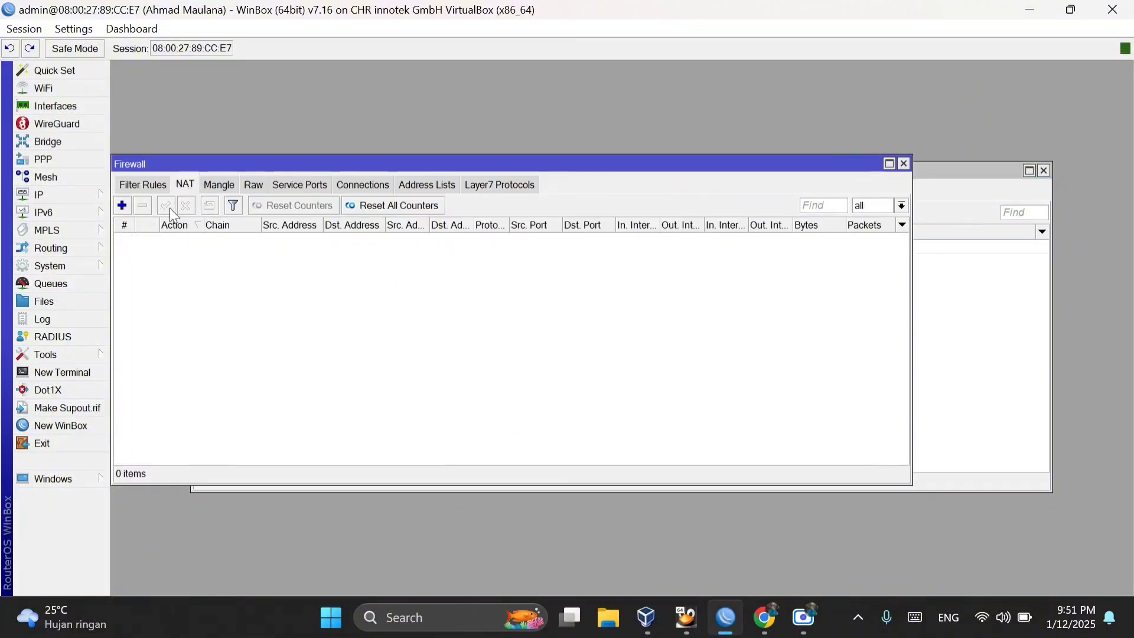
click(122, 206)
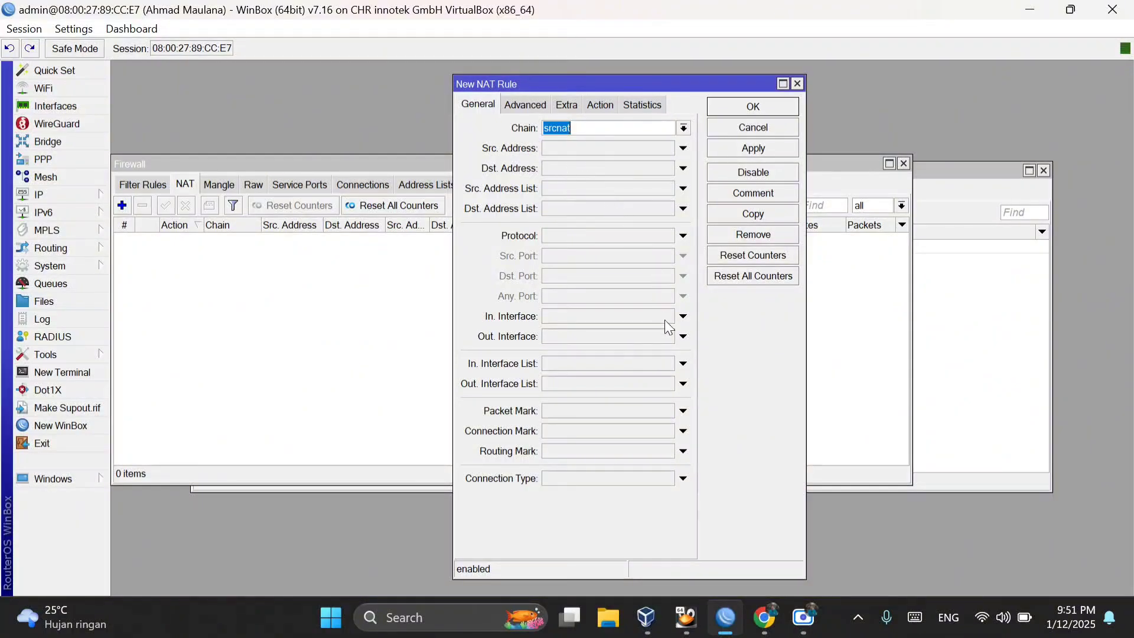
click(684, 336)
click(668, 336)
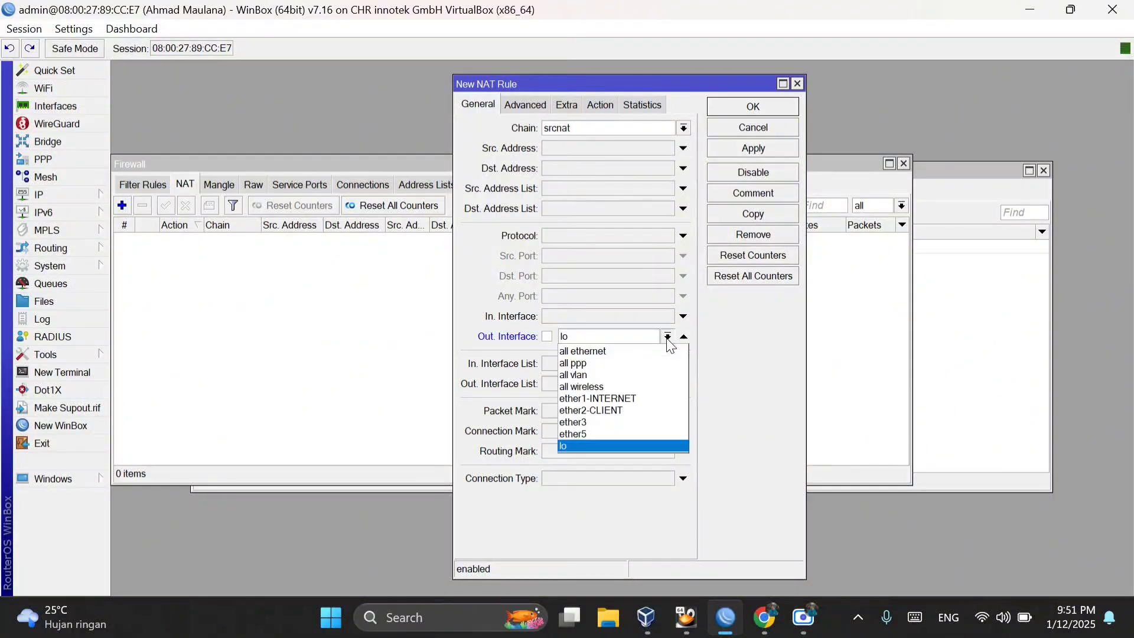
click(646, 398)
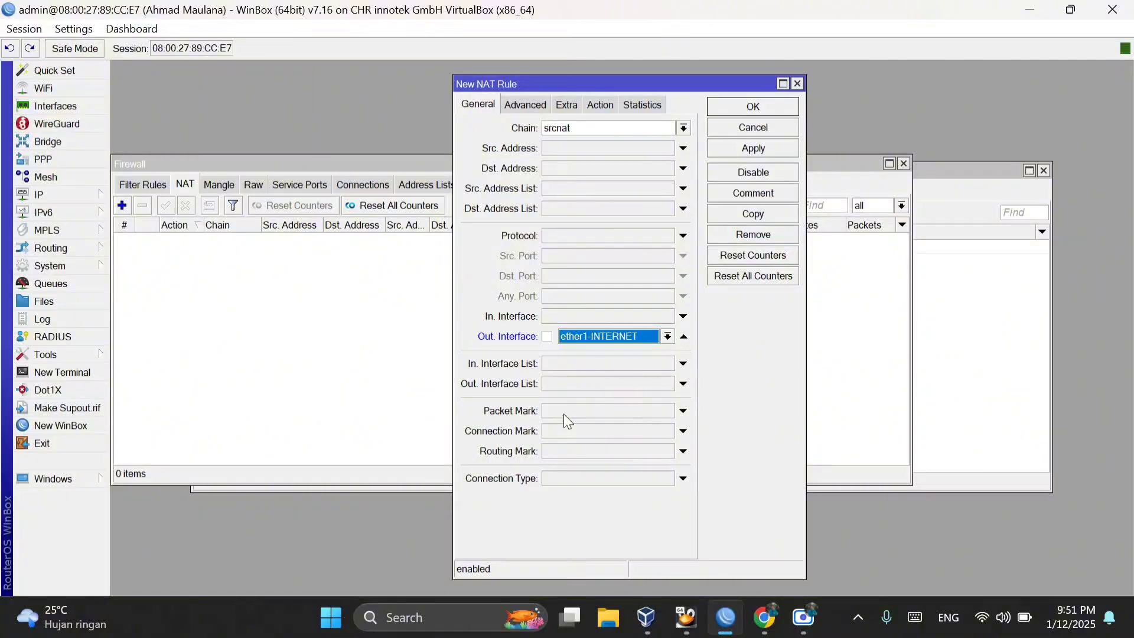
Step: Set the new NAT rule's action to masquerade, recheck its general settings, and save the rule
click(600, 105)
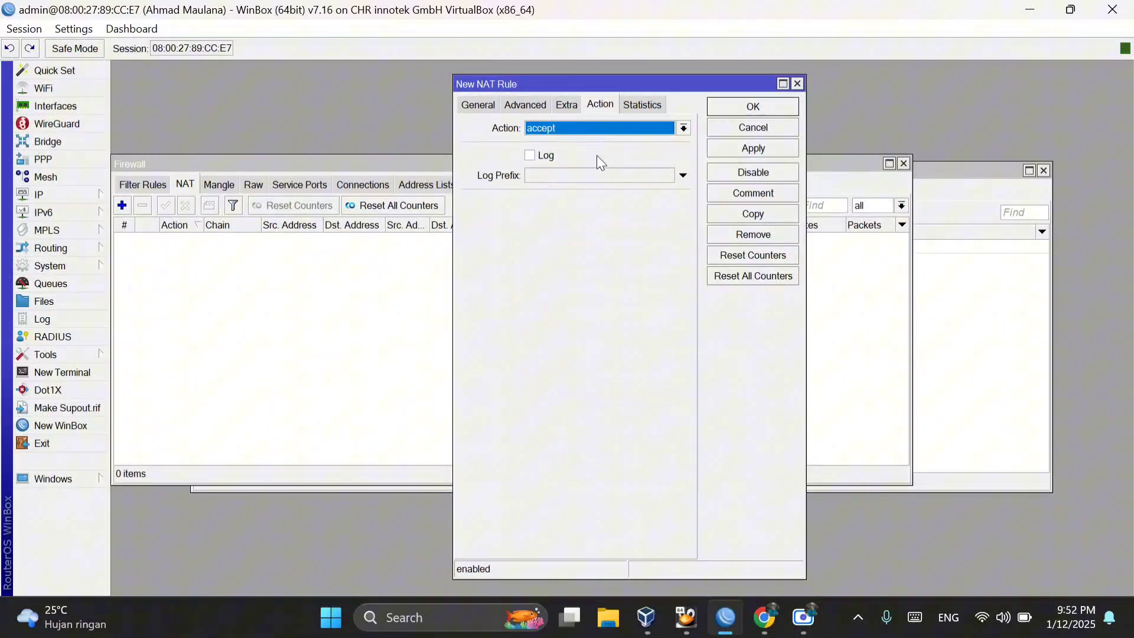
click(659, 133)
click(576, 226)
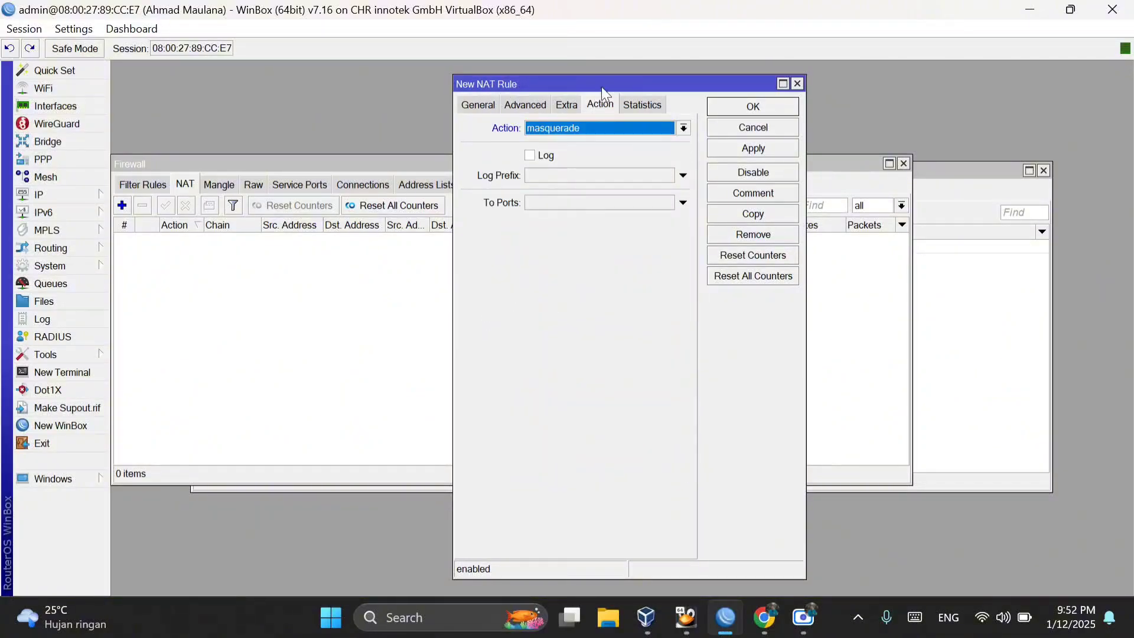
click(470, 111)
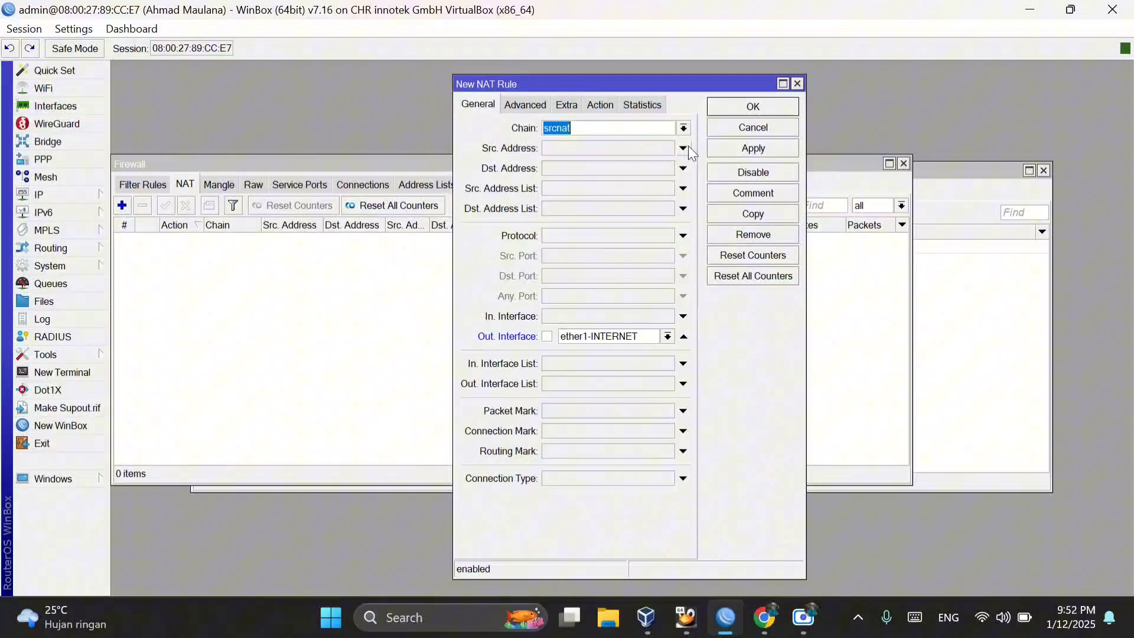
click(736, 150)
click(736, 105)
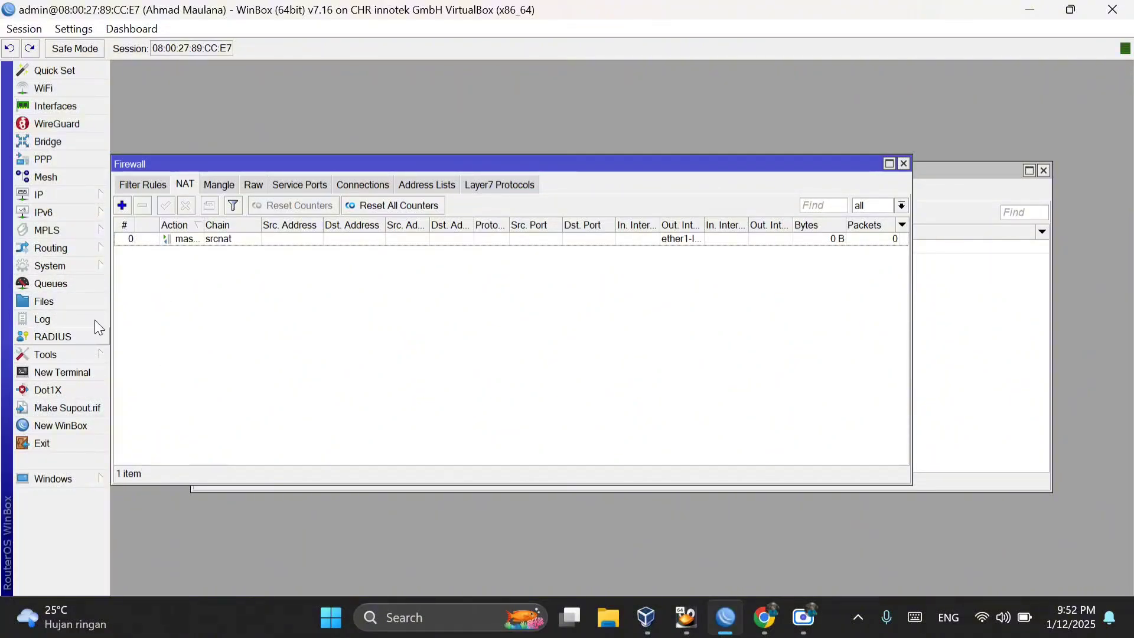
Step: Open a router terminal and ping 10.0.2.16, checking the address list for the IP, and stop the ping after a few replies
click(95, 373)
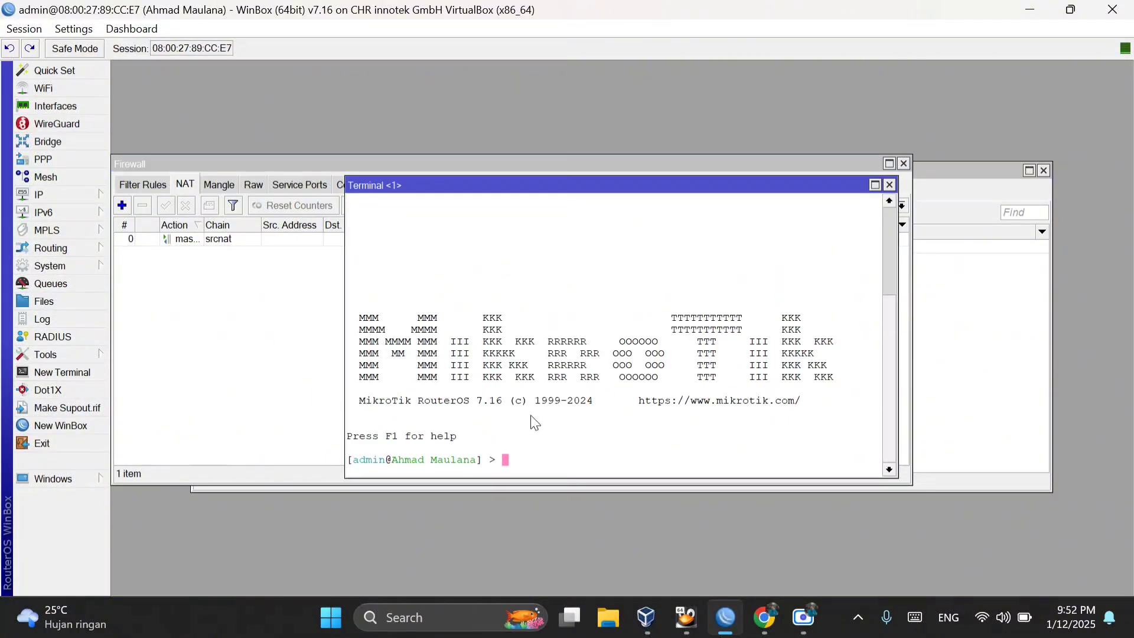
text(ping 10.0)
click(83, 197)
click(152, 125)
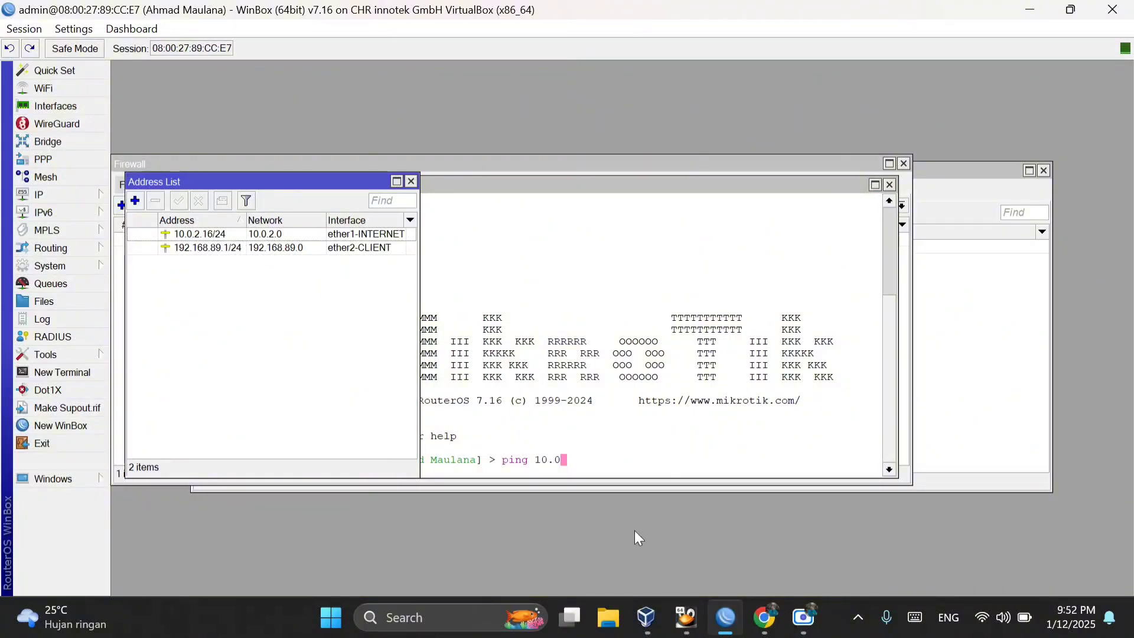
click(640, 464)
text(.2.16)
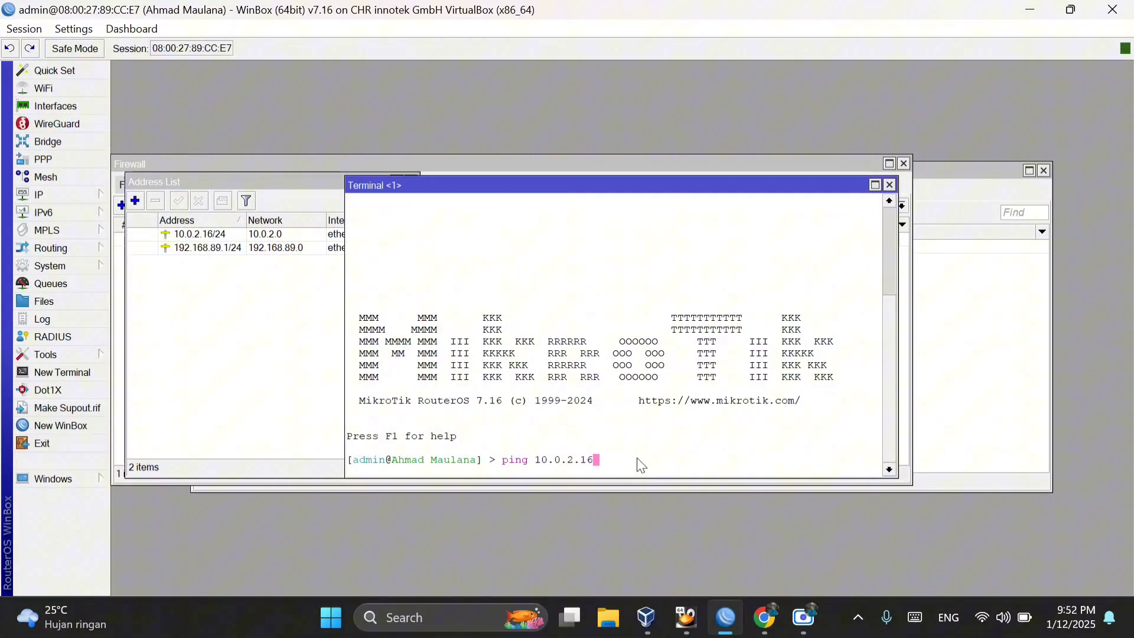
key(Return)
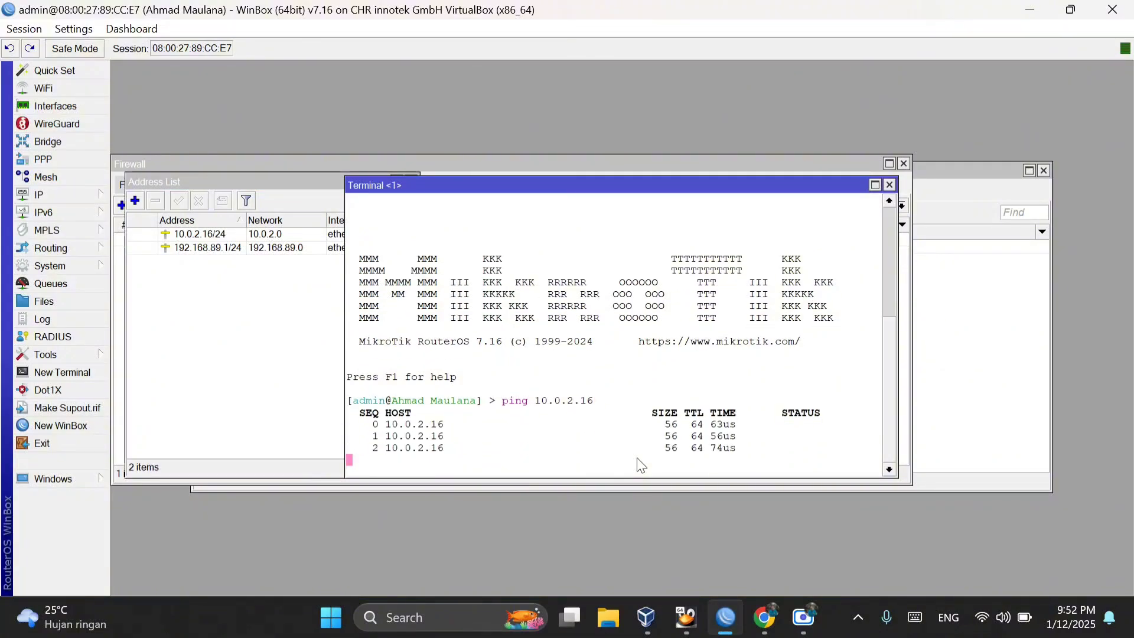
key(ctrl+c)
Step: Ping google.com from the router terminal to test internet access, stop the ping and close the terminal
text(ping)
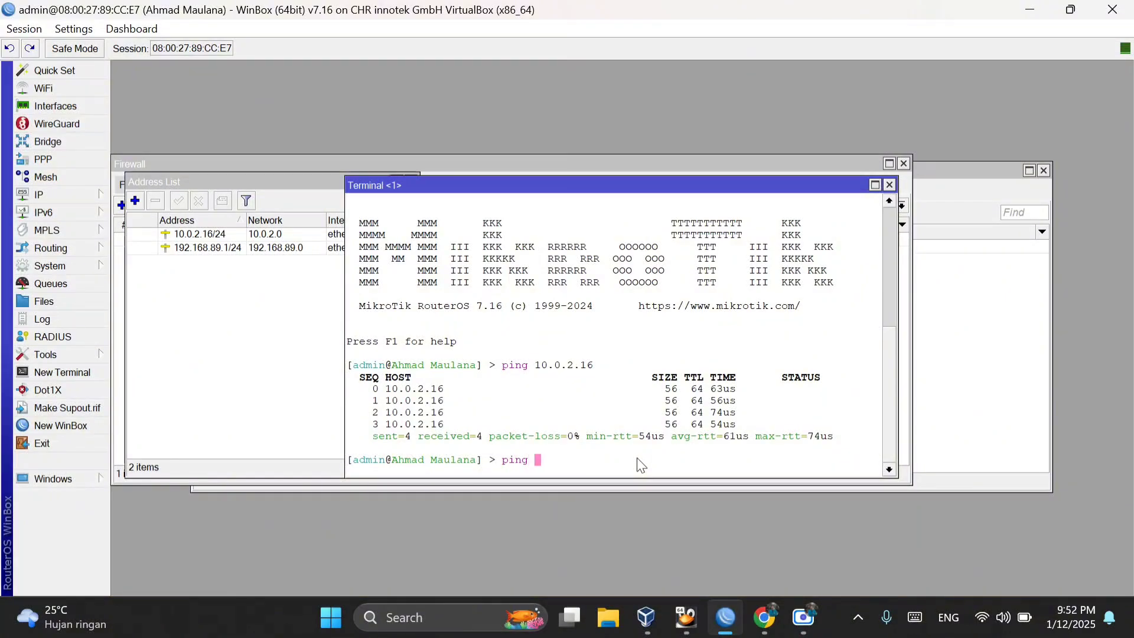
text( google.com)
key(Return)
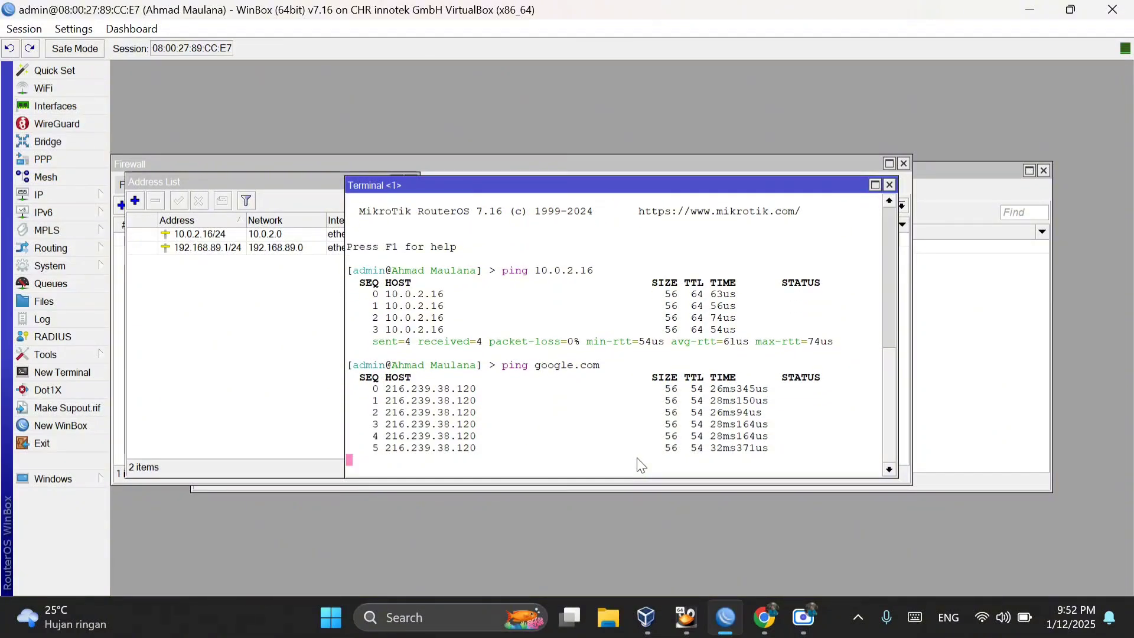
key(ctrl+c)
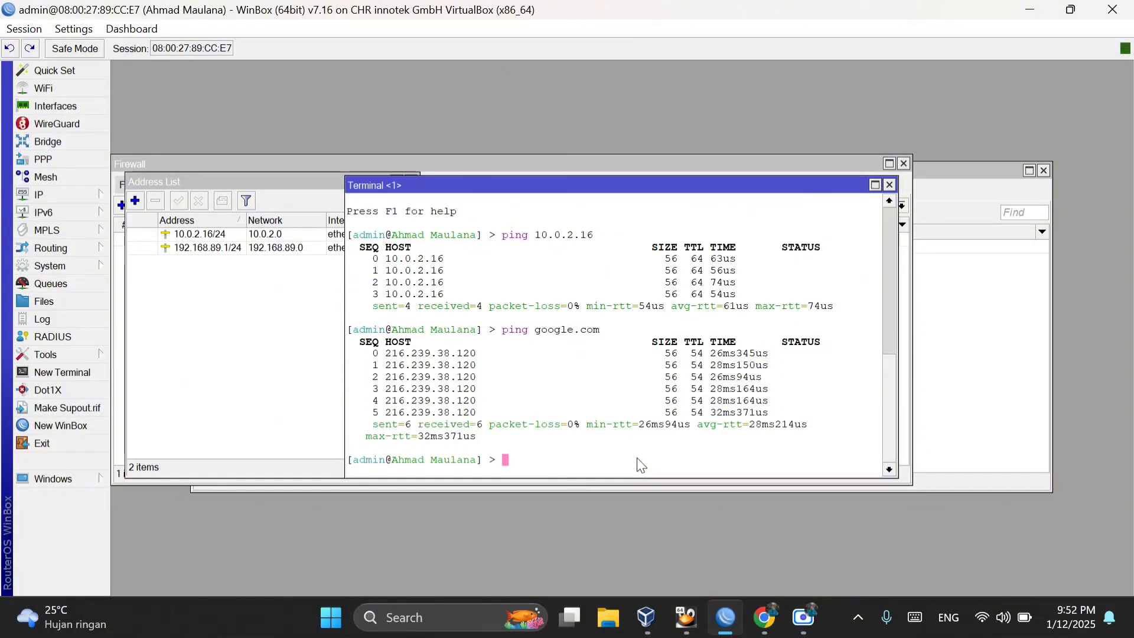
click(891, 185)
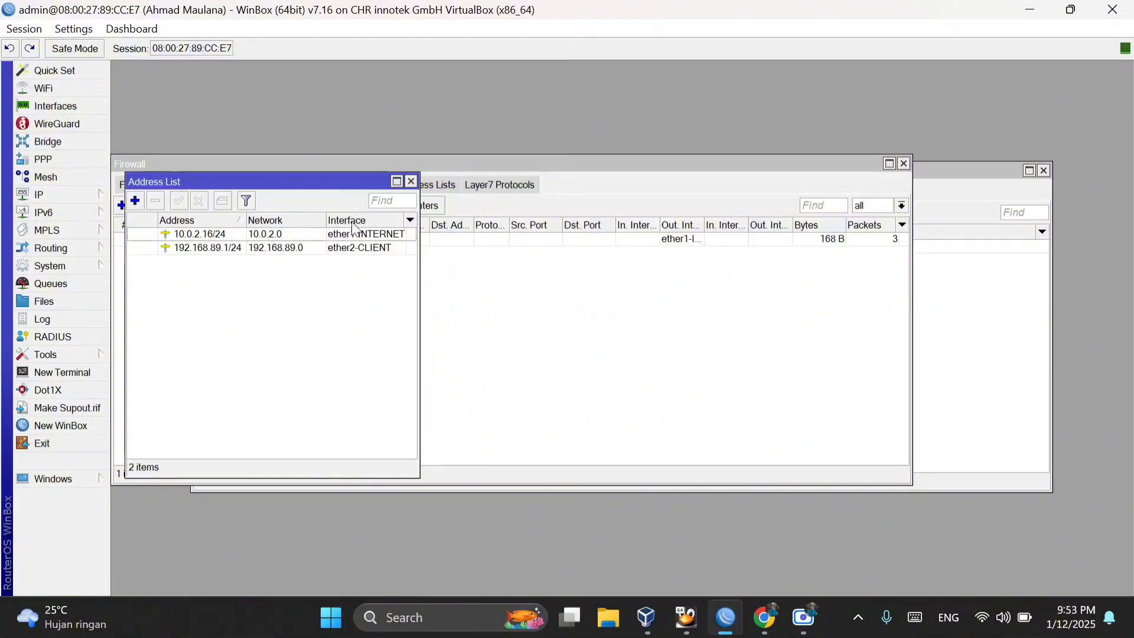
Step: Switch to the Windows XP virtual machine, check the Local Area Connection's address details and close the status window
click(561, 255)
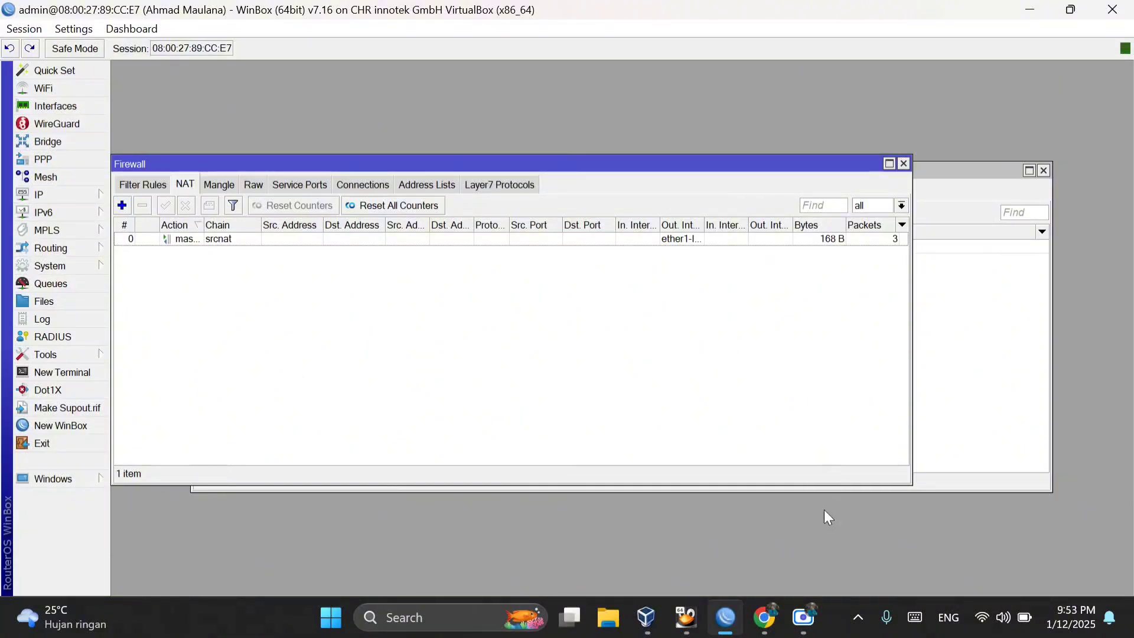
mouse_move(704, 616)
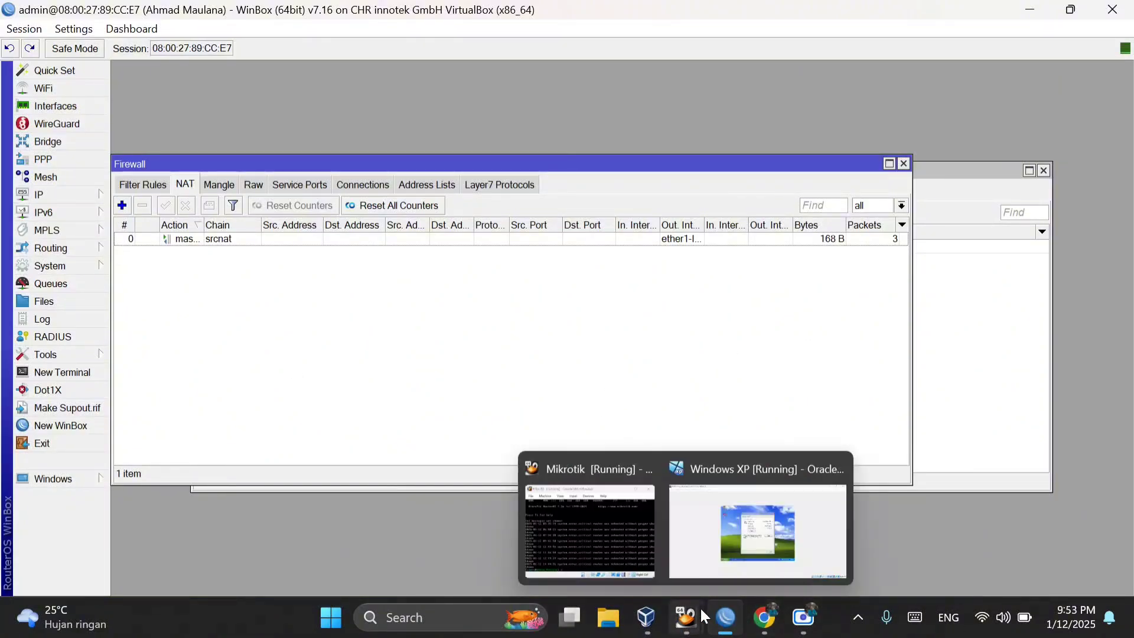
click(721, 548)
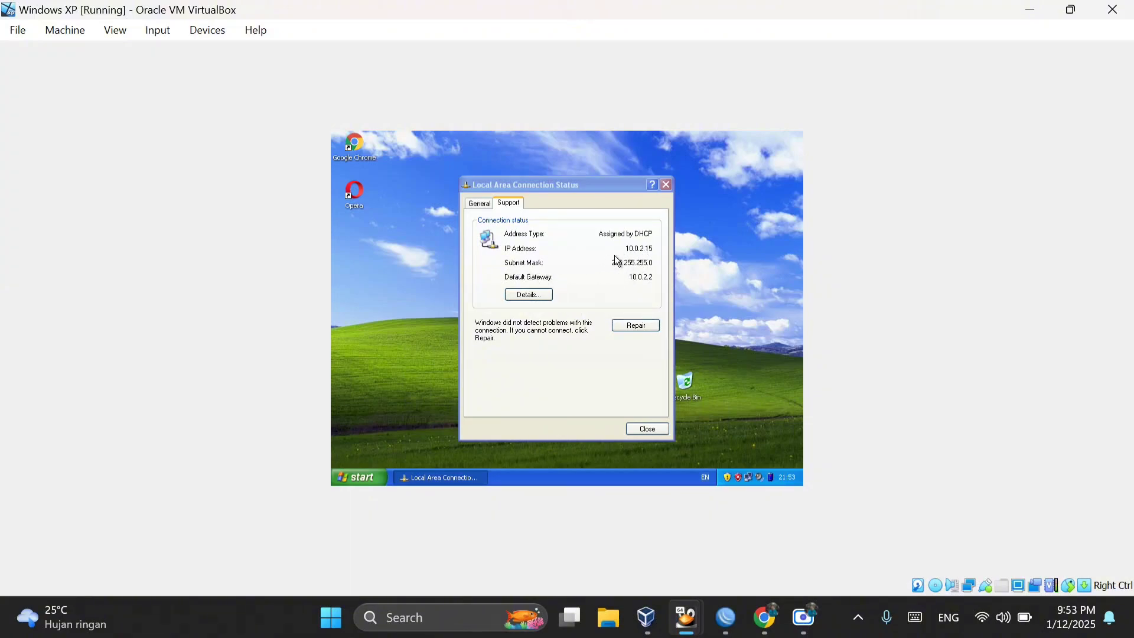
click(667, 186)
Step: In VirtualBox Manager, attach the Mikrotik machine's network Adapter 2 to the internal network intnet and save the settings
mouse_move(698, 634)
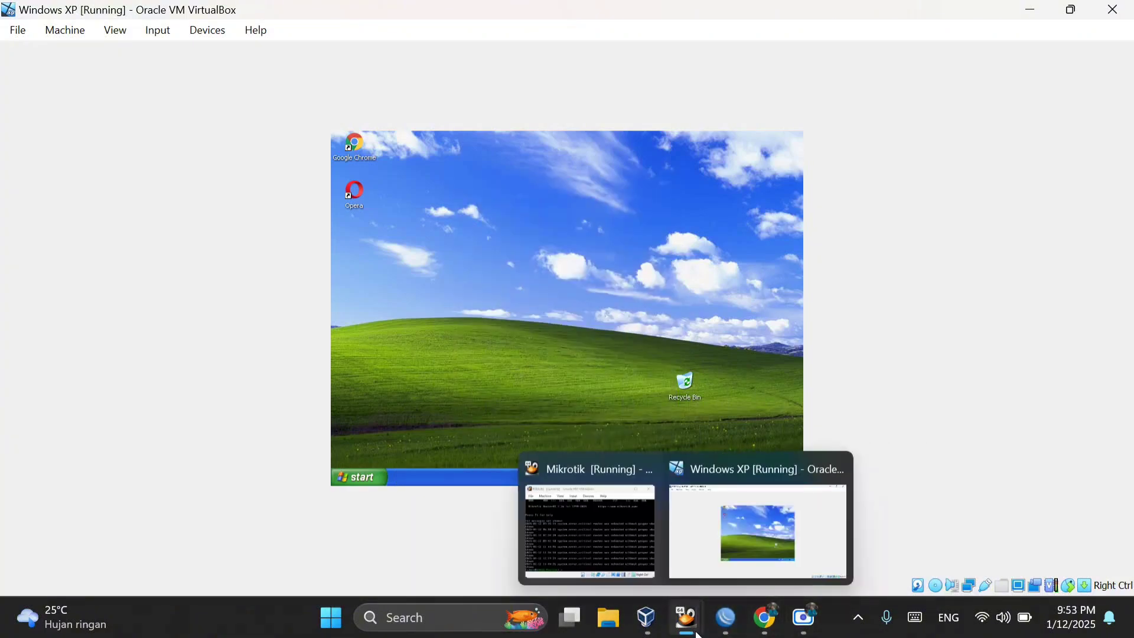
click(647, 617)
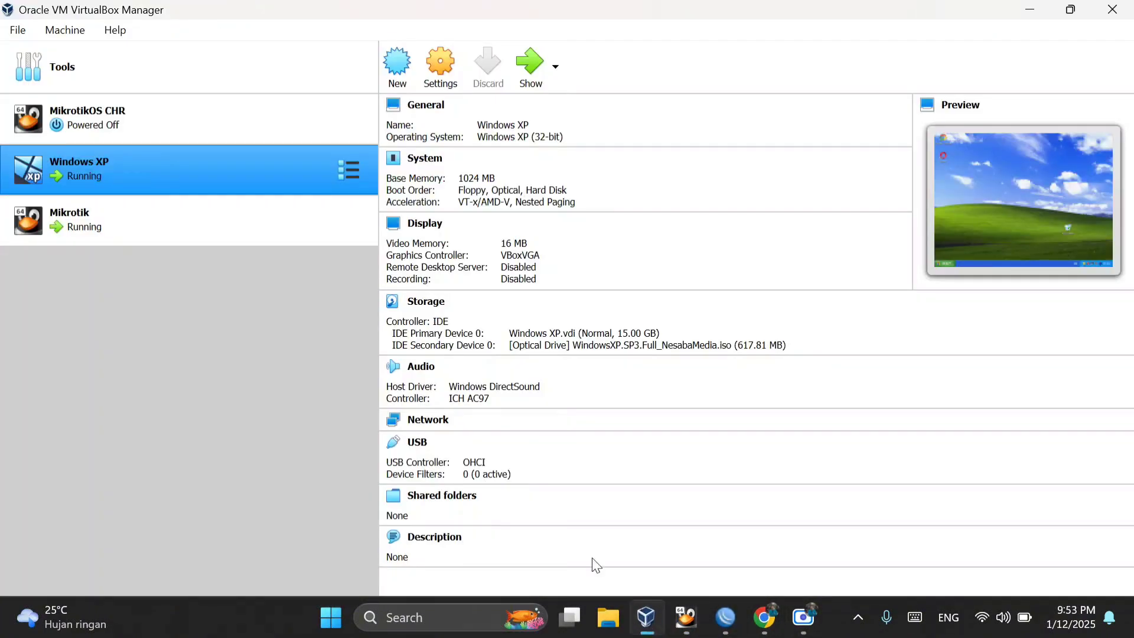
click(241, 215)
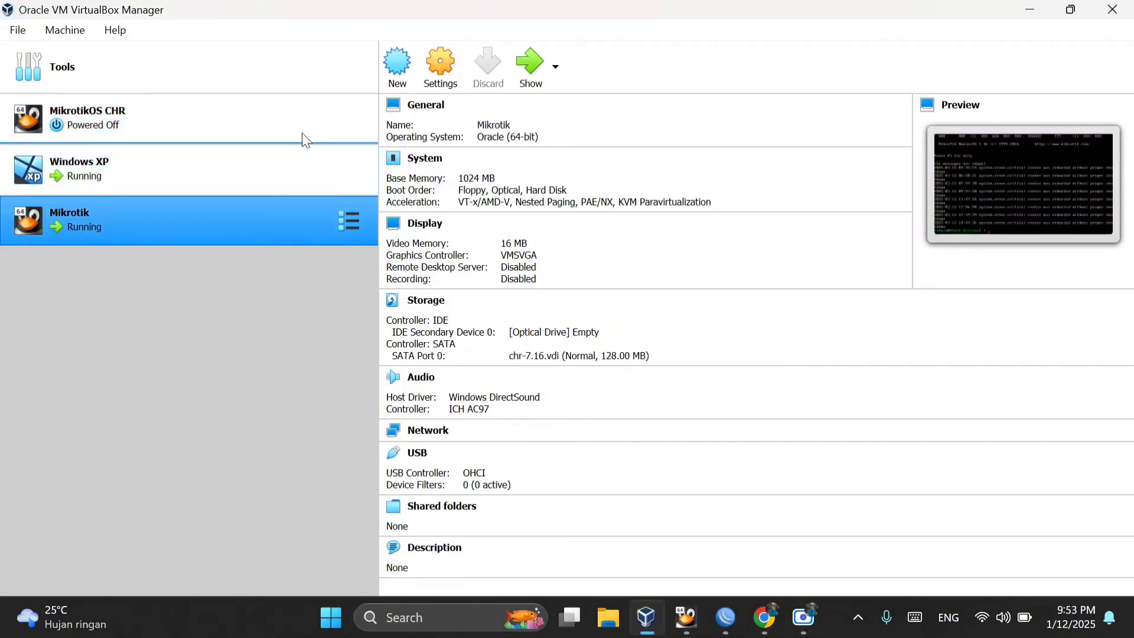
click(453, 88)
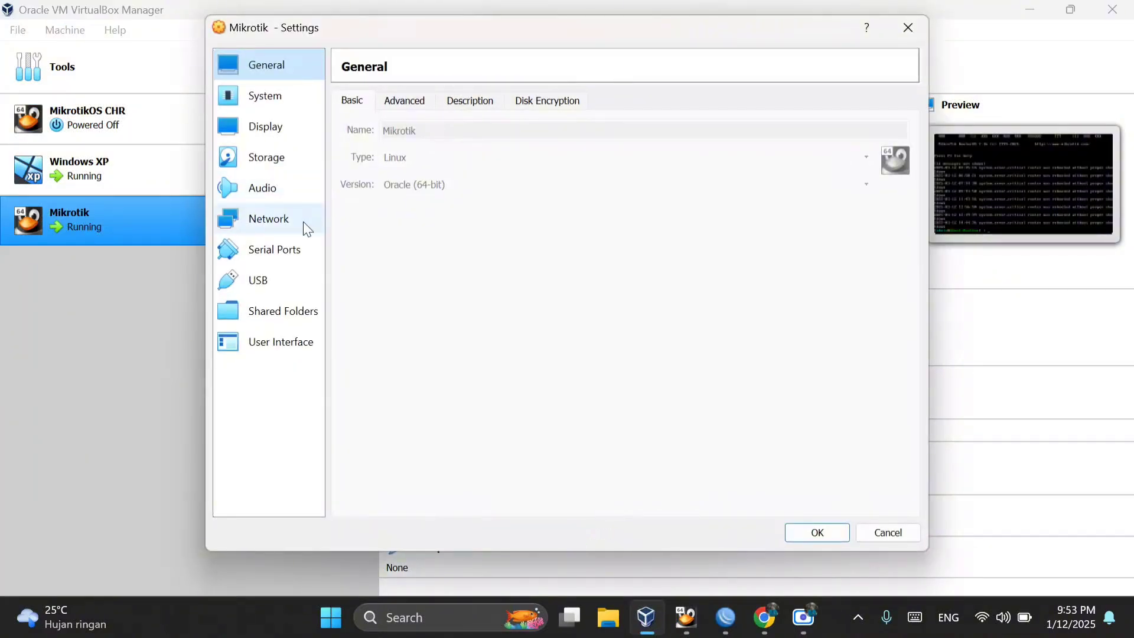
click(289, 218)
click(424, 101)
click(464, 151)
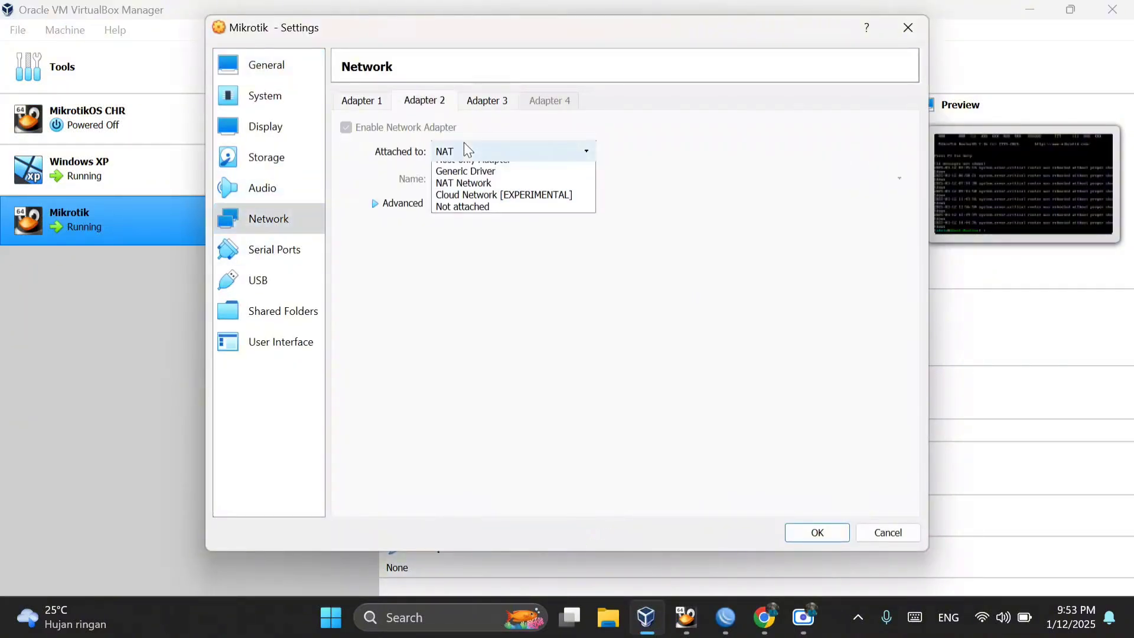
click(484, 193)
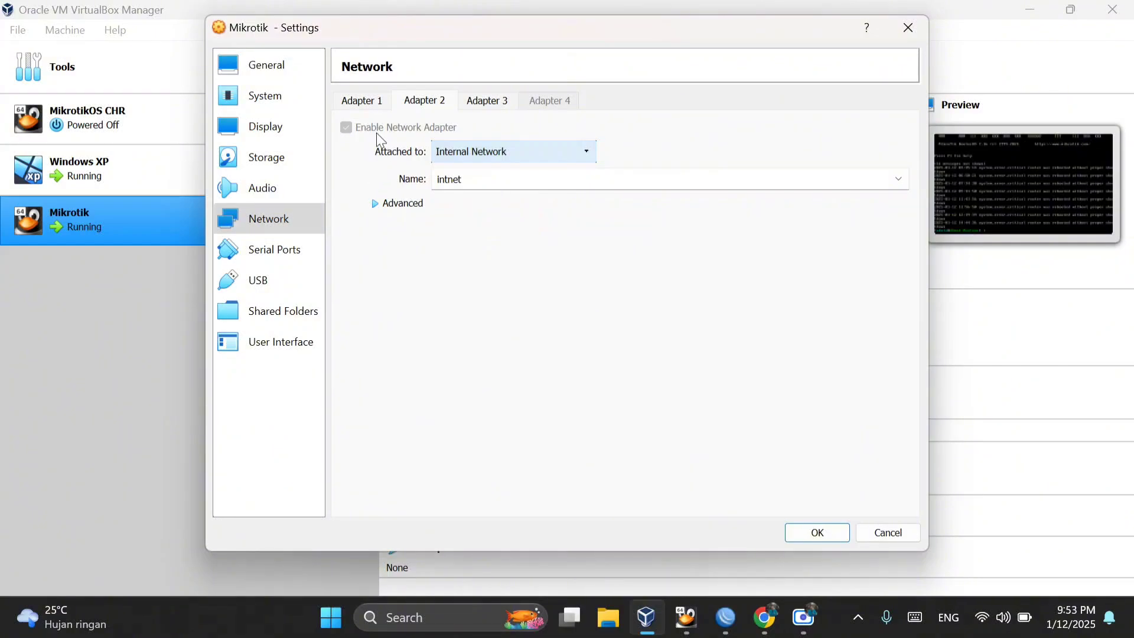
click(840, 539)
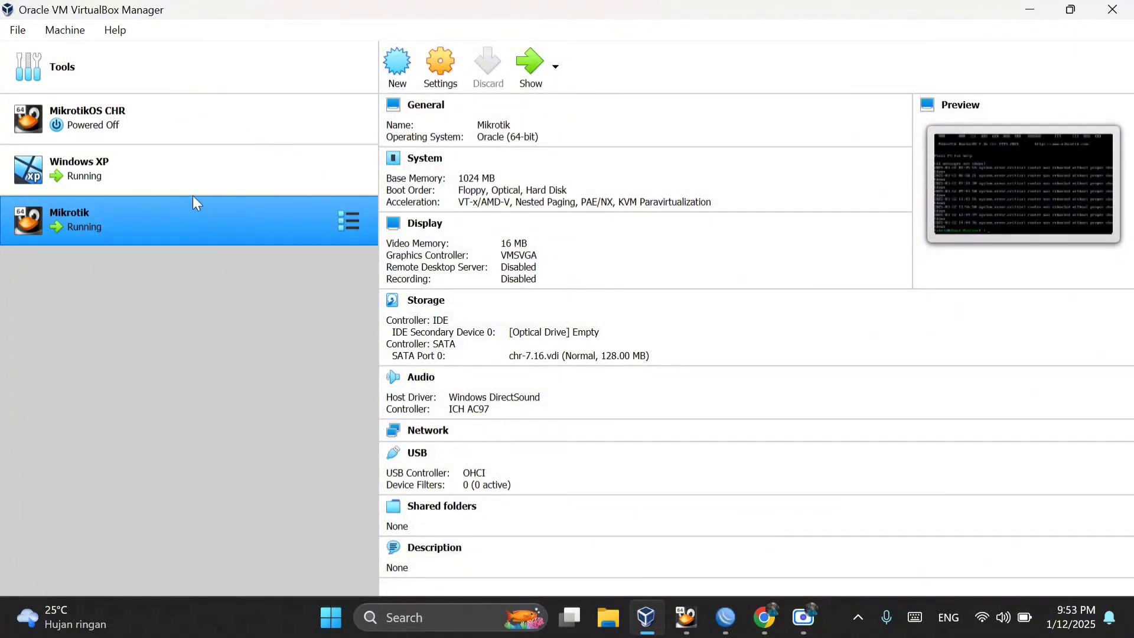
Step: Attach the Windows XP machine's network Adapter 1 to the internal network intnet and save the settings
click(192, 172)
click(444, 77)
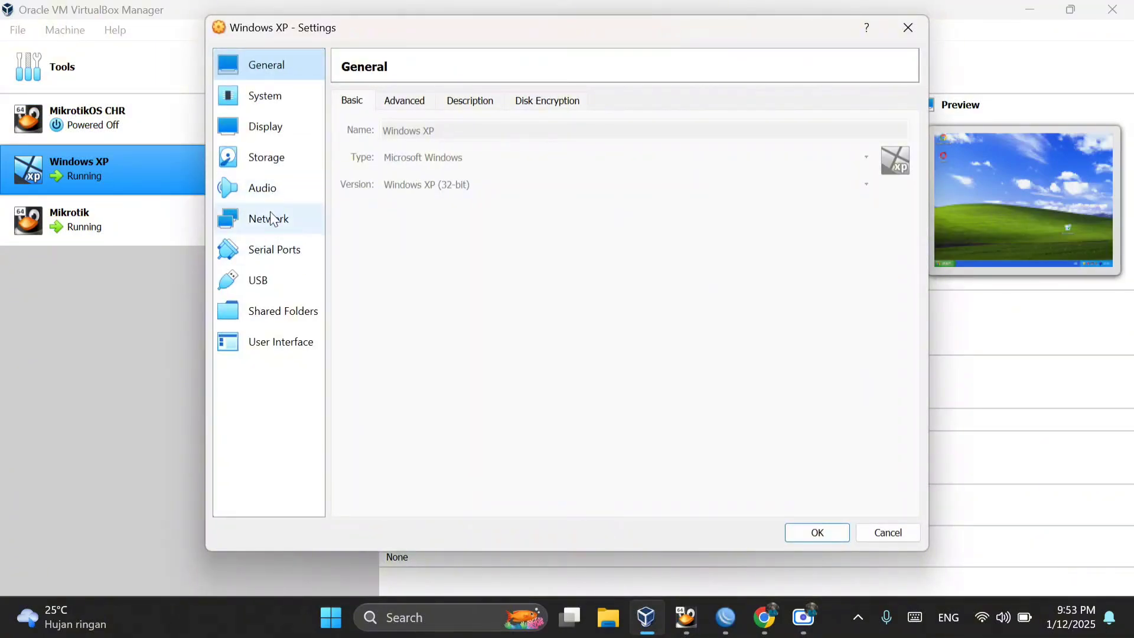
click(276, 220)
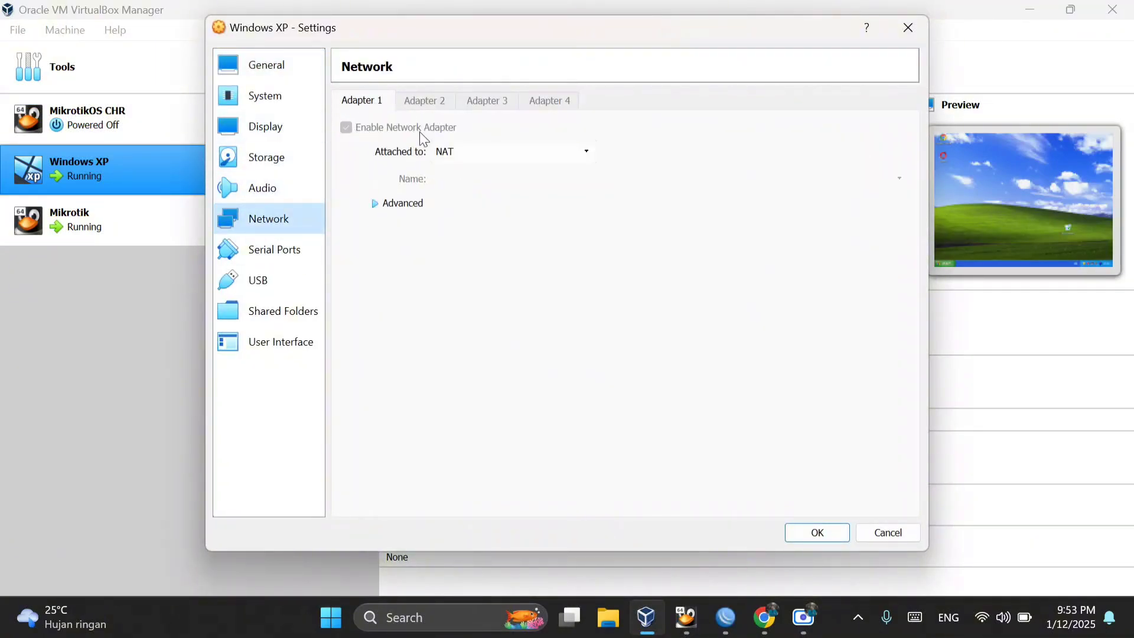
click(476, 157)
click(504, 193)
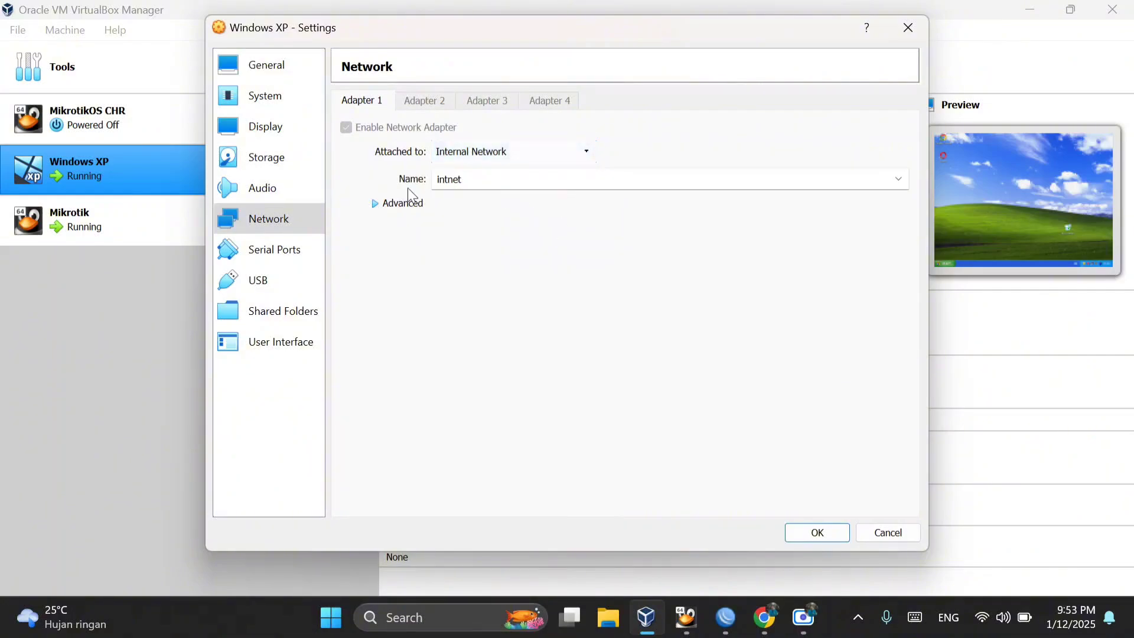
click(820, 534)
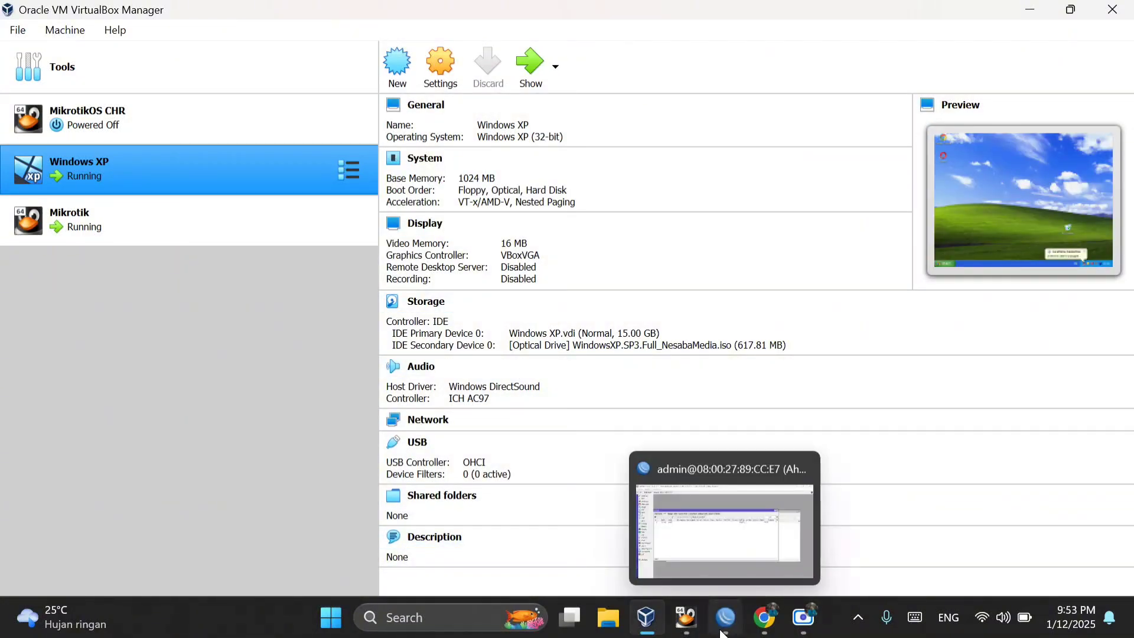
Step: Switch to the Windows XP virtual machine and check the Local Area Connection's IP address, subnet mask and gateway
mouse_move(689, 629)
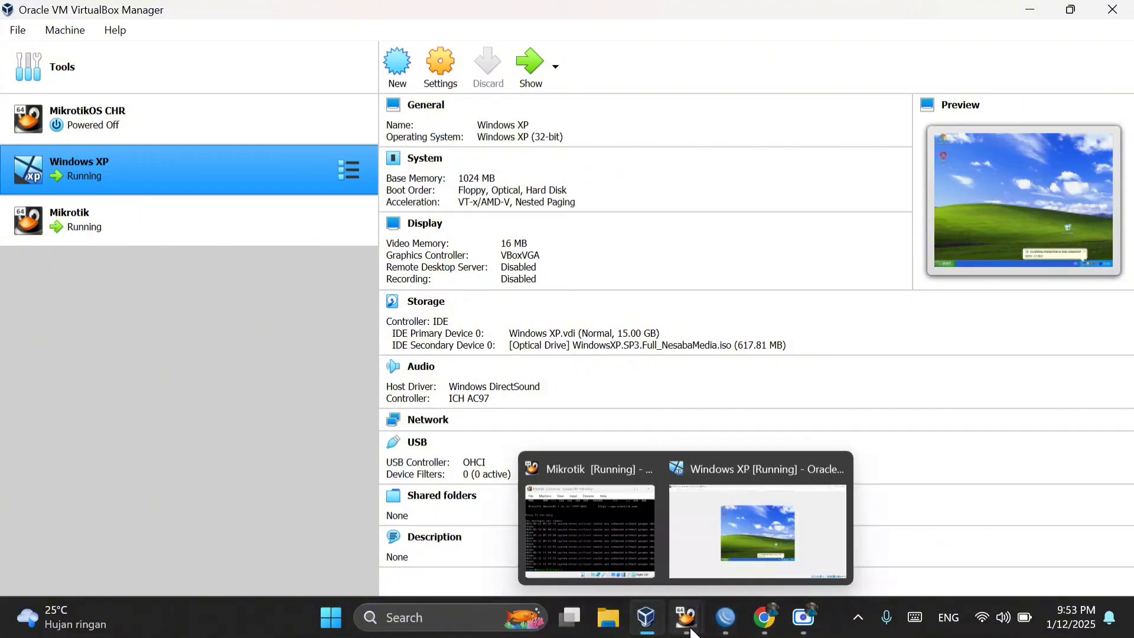
click(717, 525)
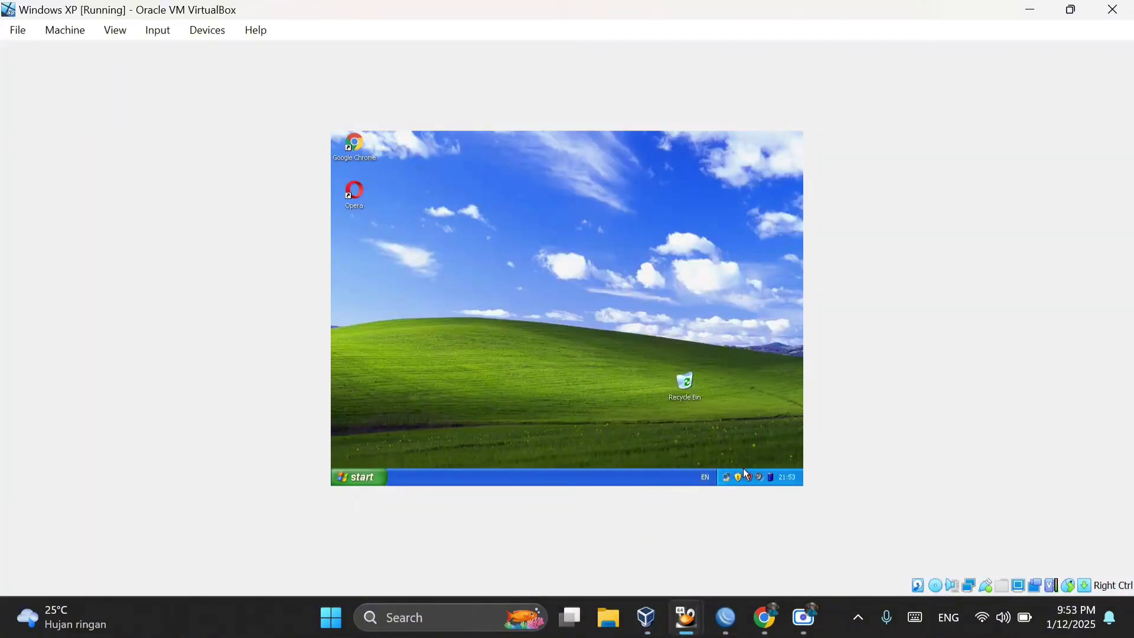
double_click(729, 480)
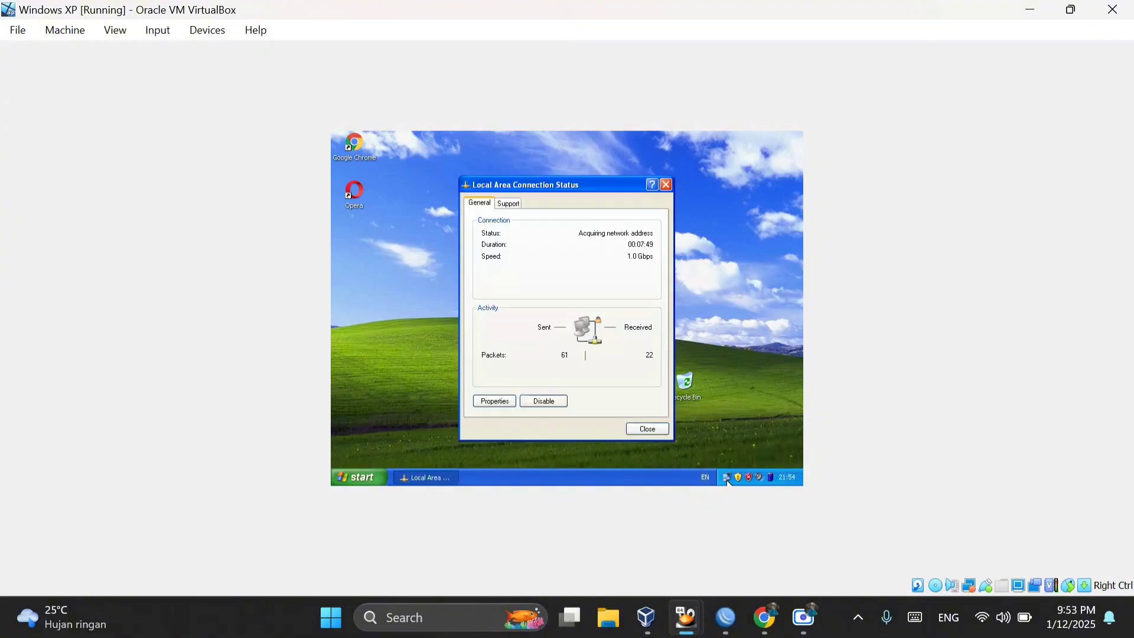
click(507, 207)
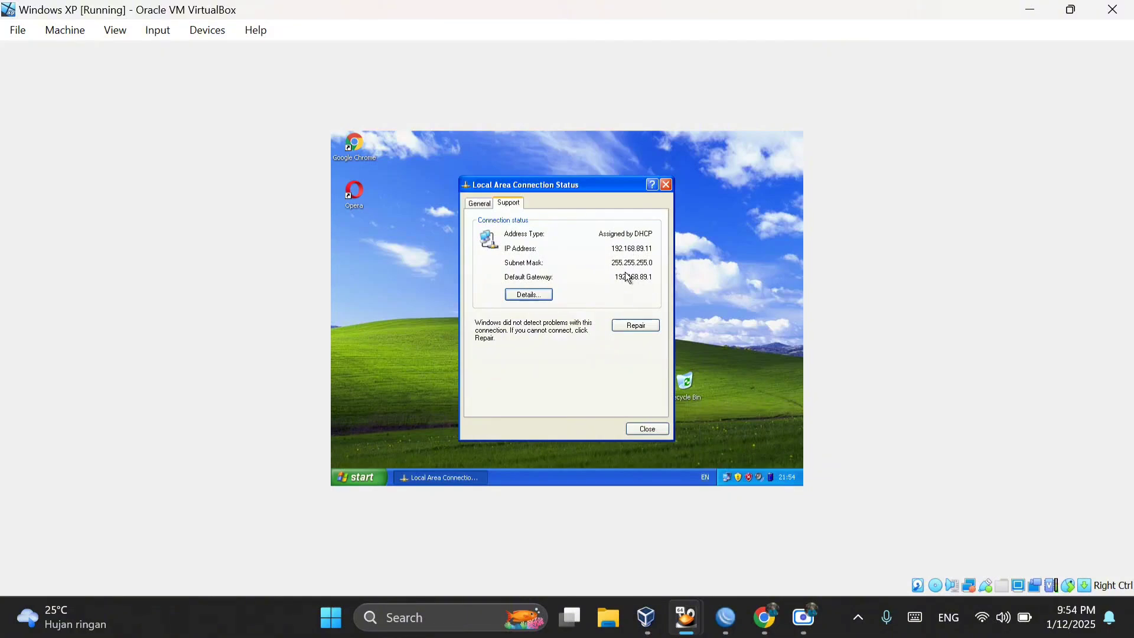
Step: Switch to WinBox and compare the client's address with the router's address list and IP pool, closing the pool window
click(716, 628)
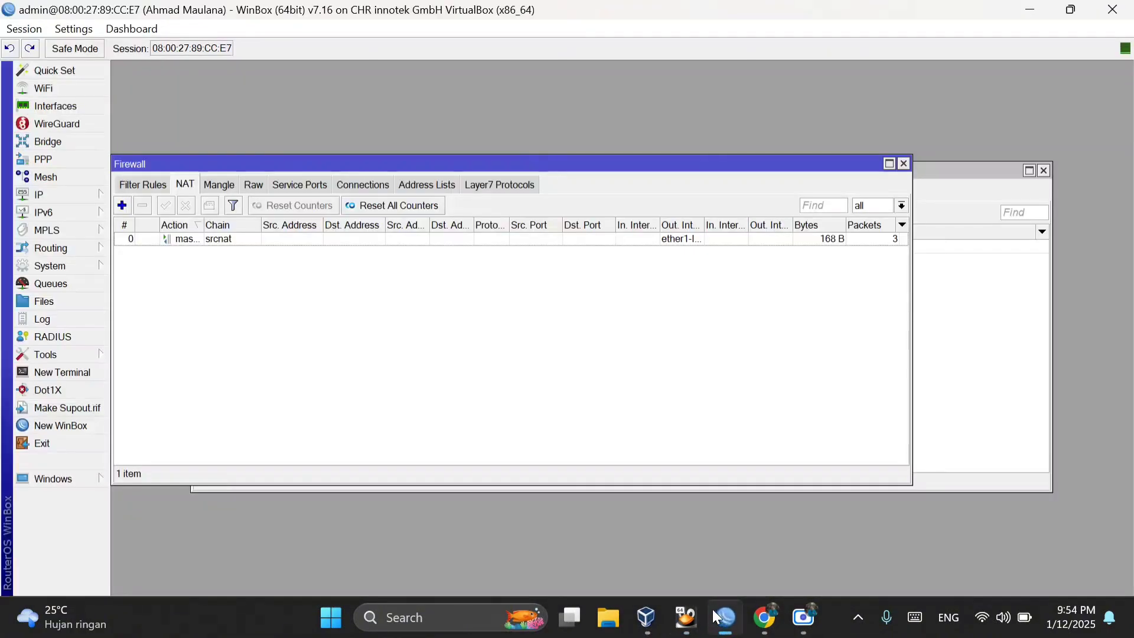
click(82, 194)
click(131, 125)
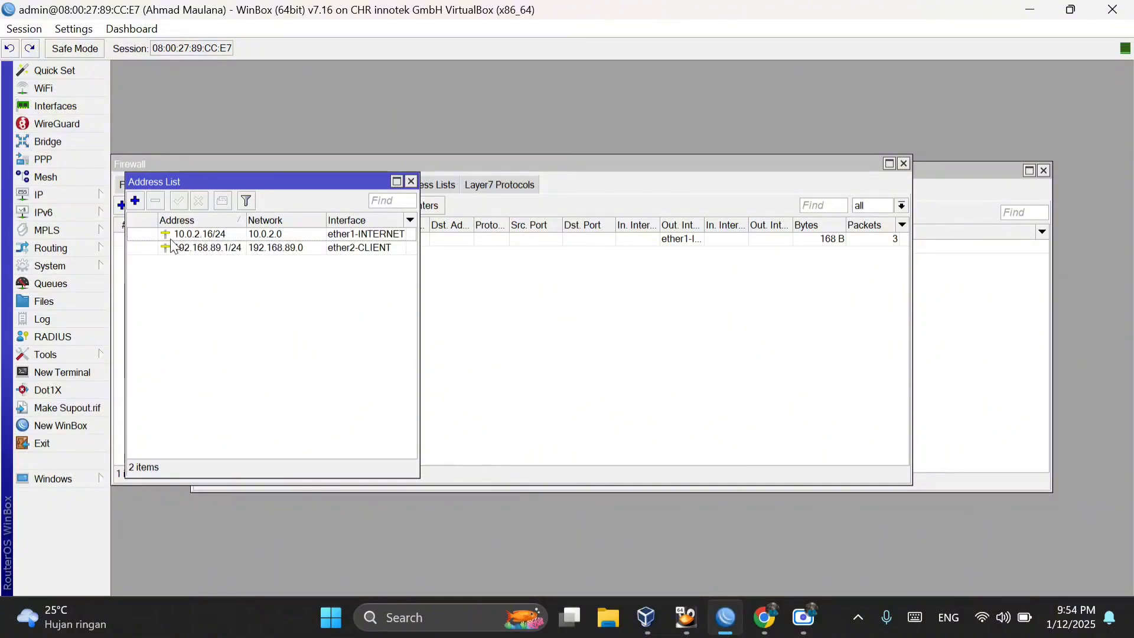
click(99, 197)
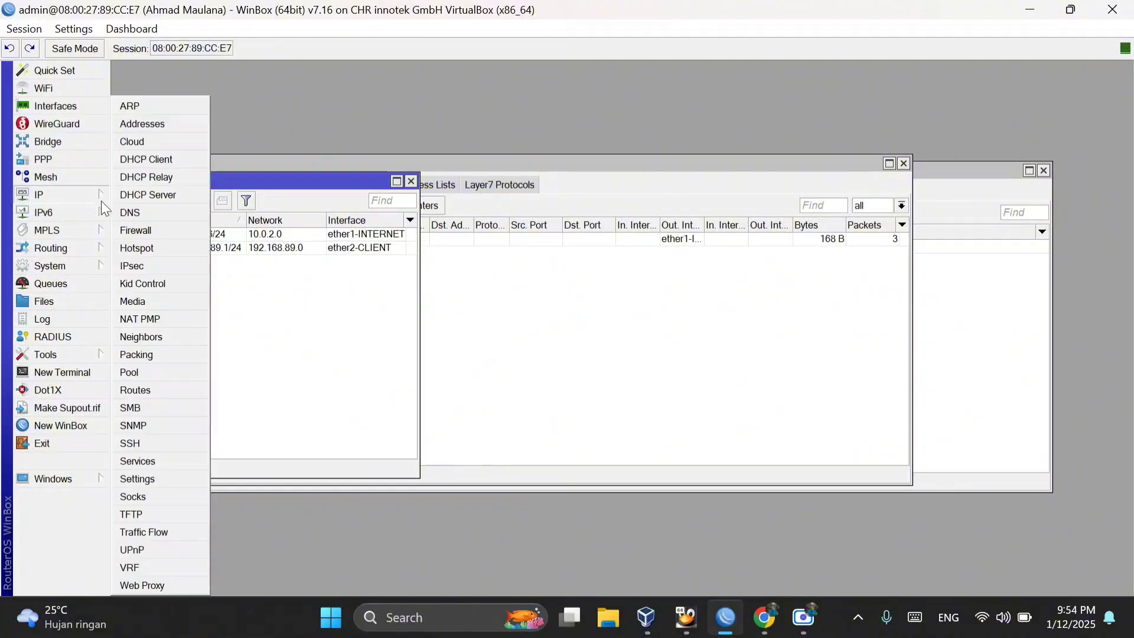
click(161, 373)
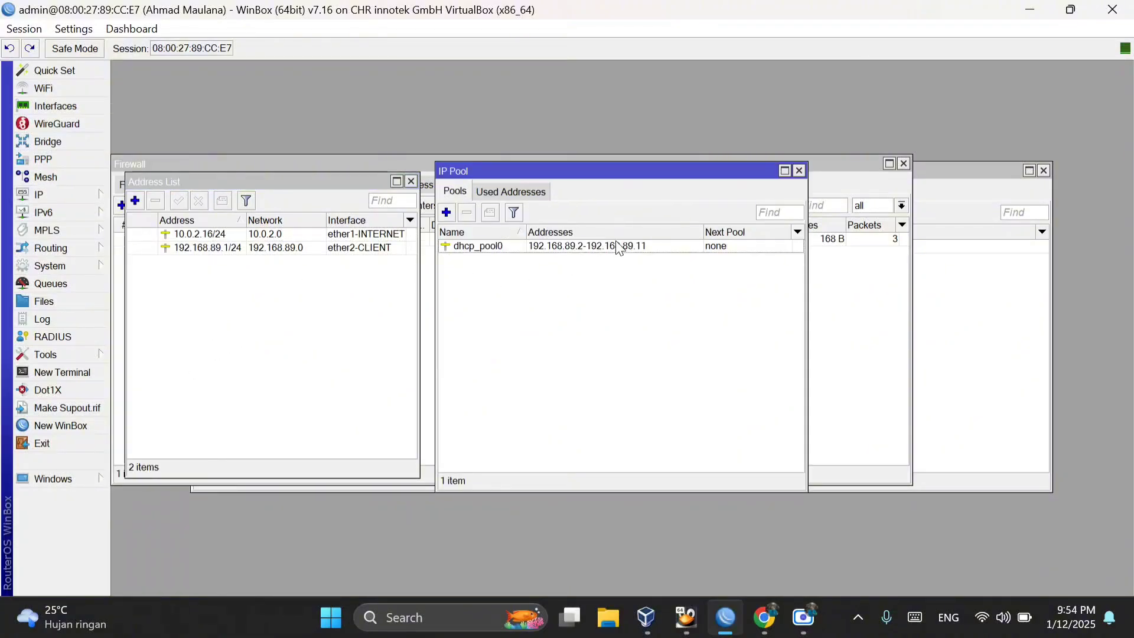
click(799, 171)
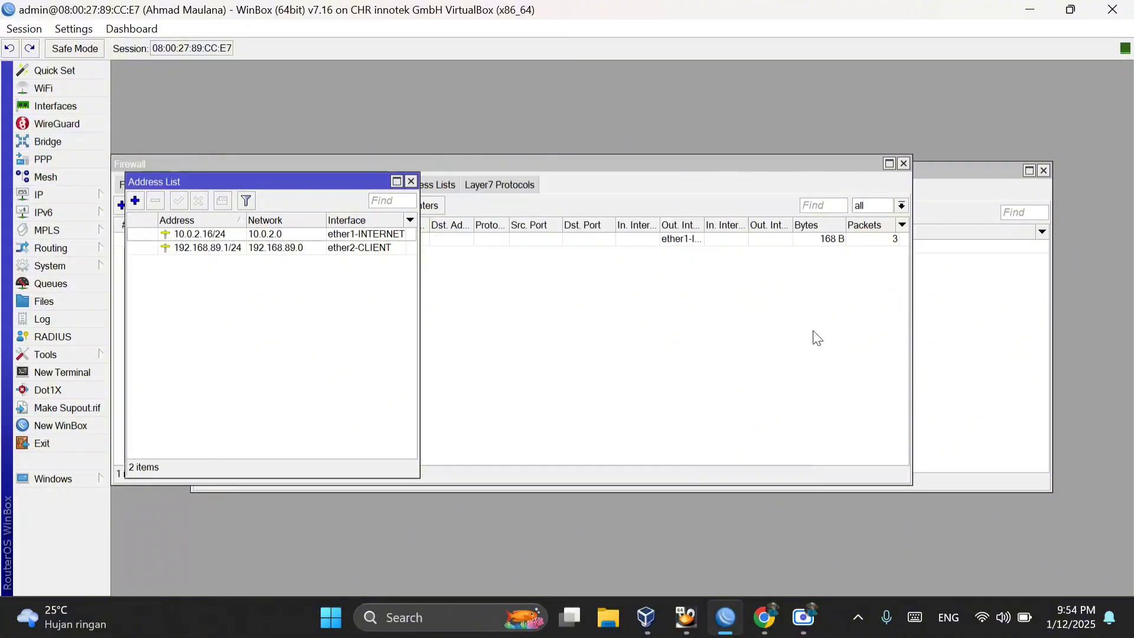
Step: Return to the Windows XP virtual machine and close the Local Area Connection status window
mouse_move(693, 611)
click(755, 546)
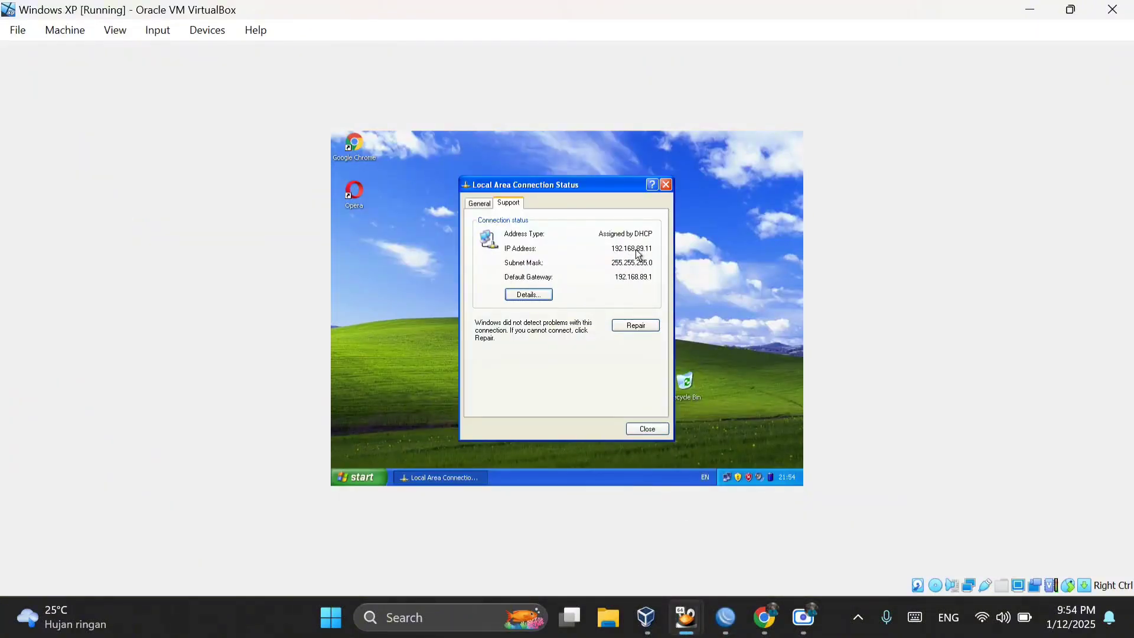
click(667, 185)
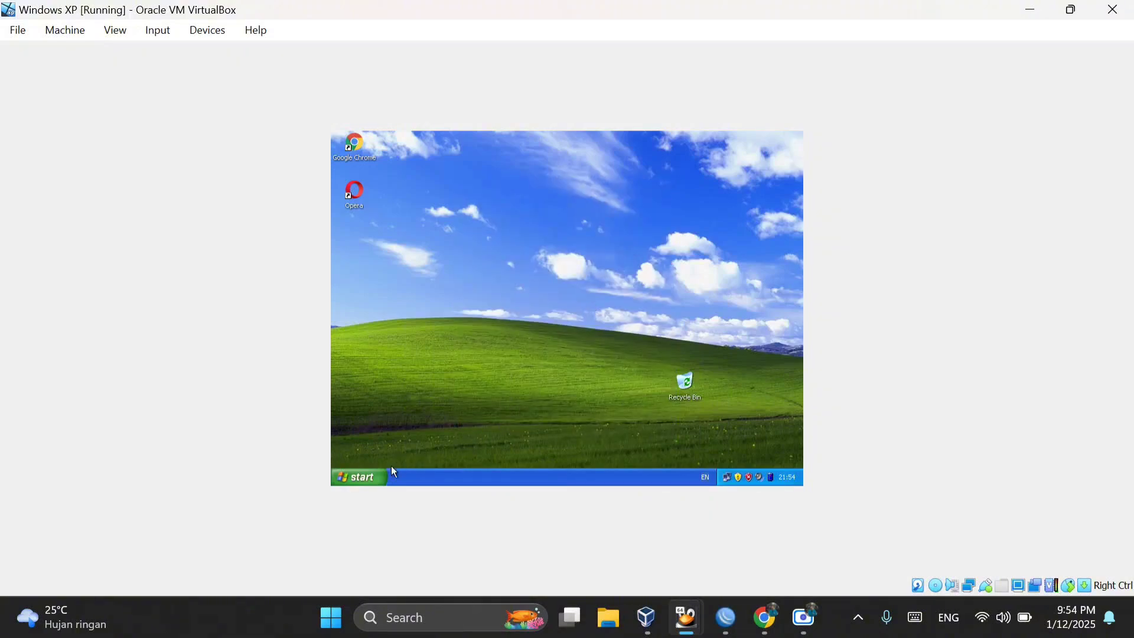
Step: Open a command prompt in Windows XP and run ipconfig to check the client's IP configuration
click(370, 481)
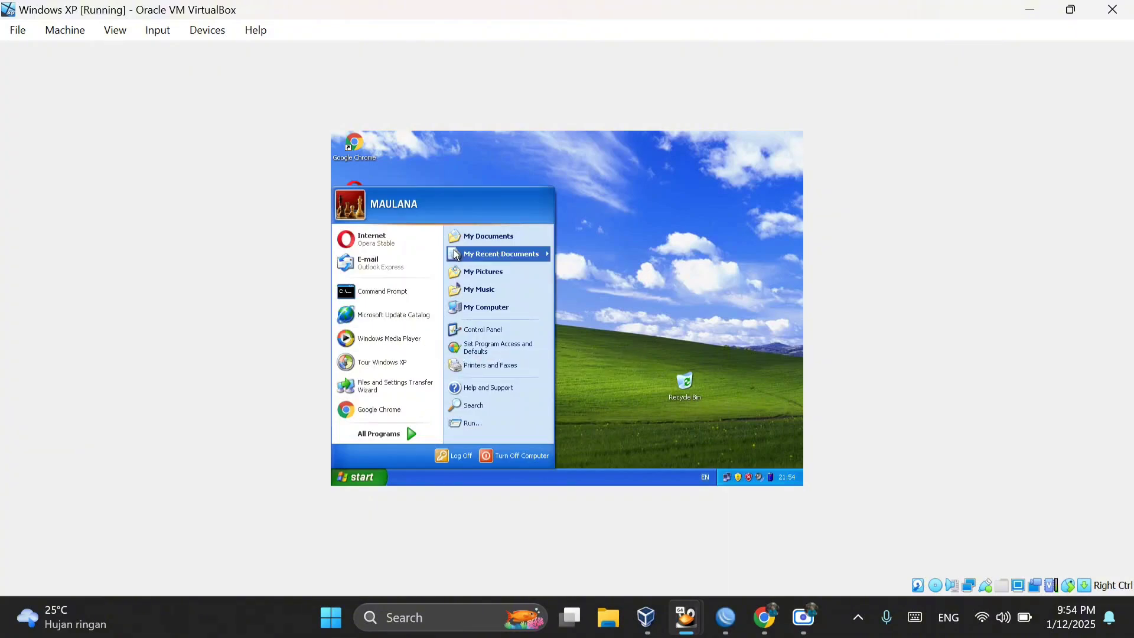
click(407, 298)
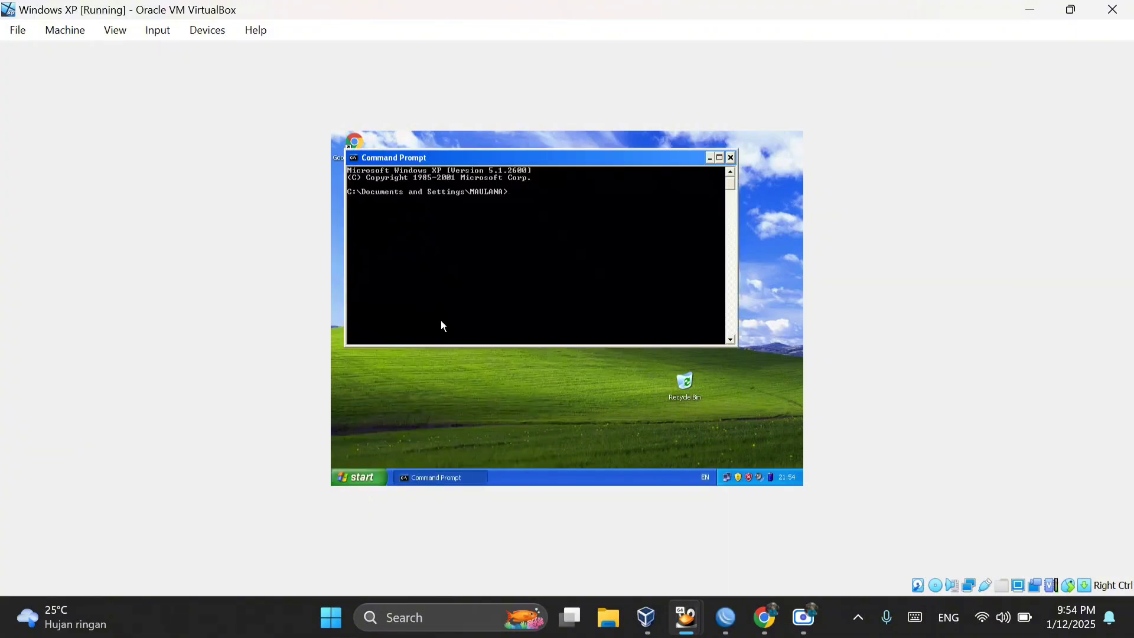
text(ipconfig)
key(Return)
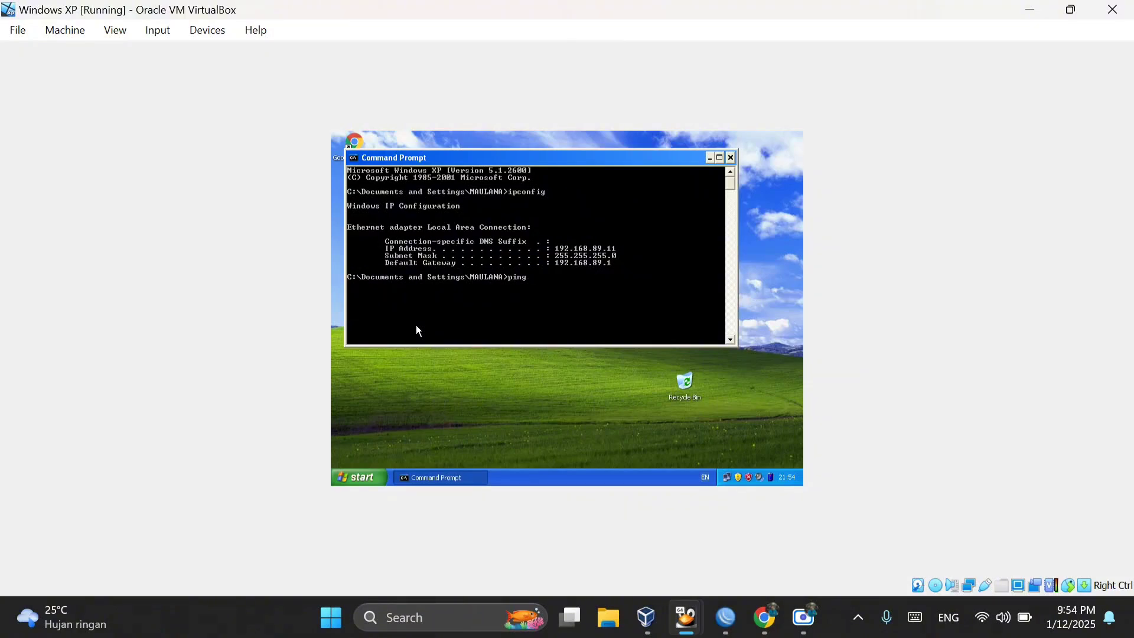
Step: Ping 192.168.89.11 from the Windows XP command prompt and stop the ping after a few replies
text(92.168.89.11)
key(Return)
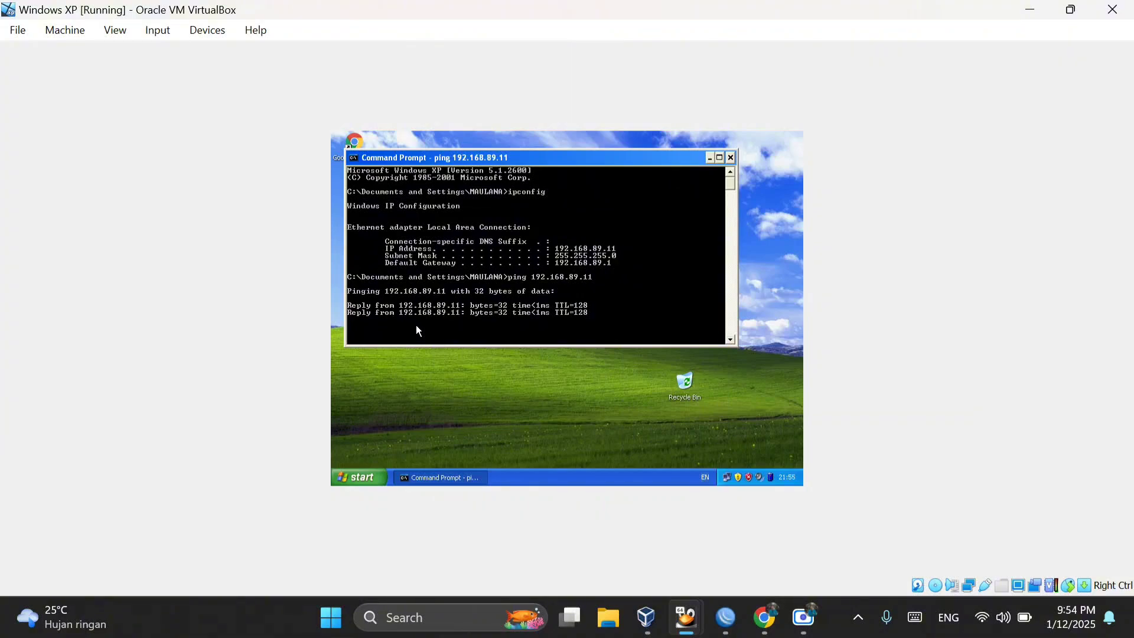
key(ctrl+c)
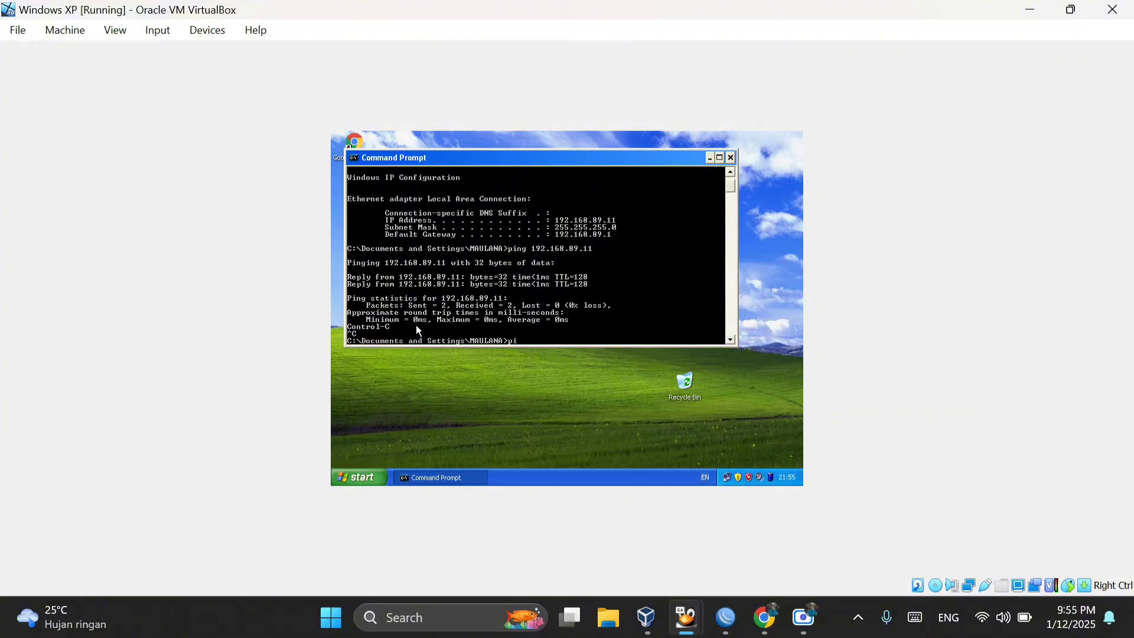
Step: Ping google.com from the Windows XP command prompt to test internet access, and close the command prompt
text(ping google.com)
key(Return)
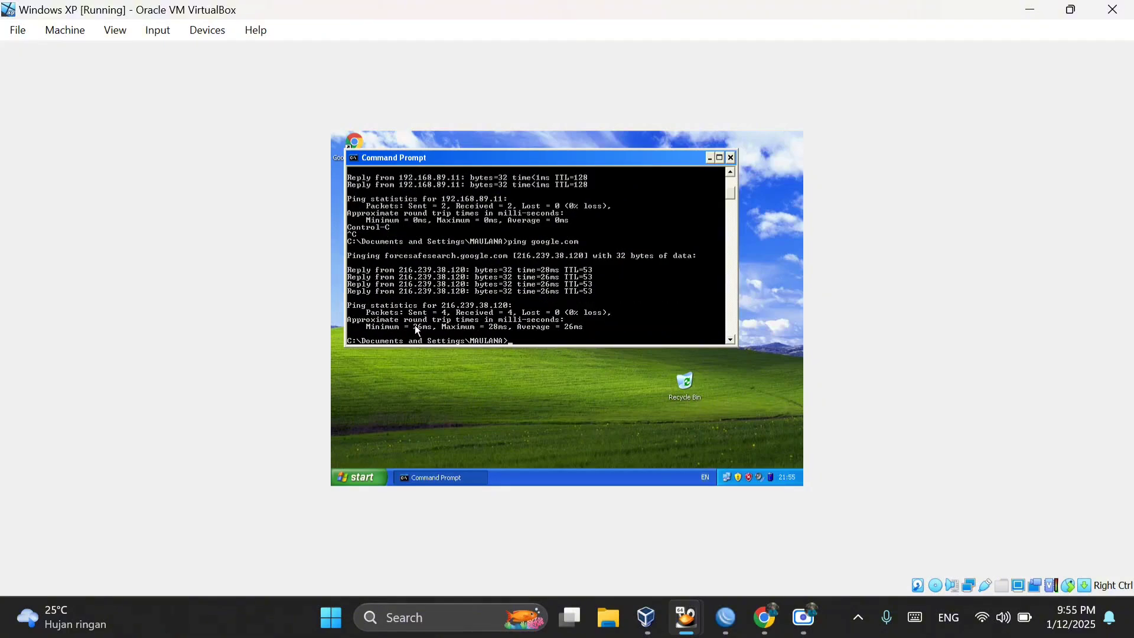
click(732, 158)
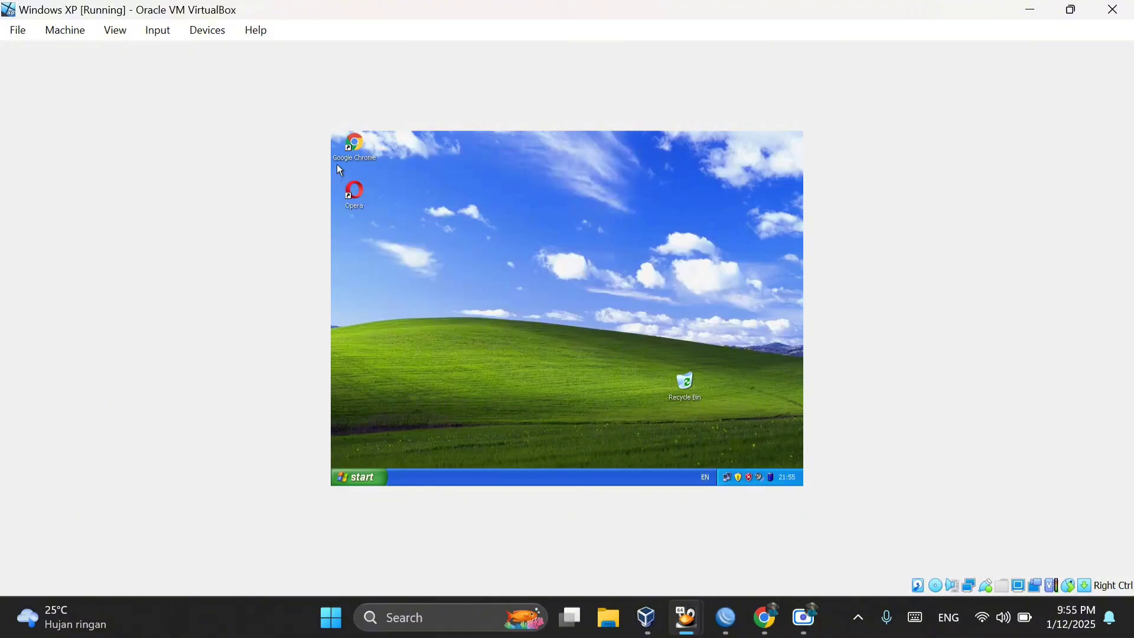
Step: Launch Internet Explorer through Microsoft Update Catalog, search the web for facebook.com and open the Facebook login result
click(358, 475)
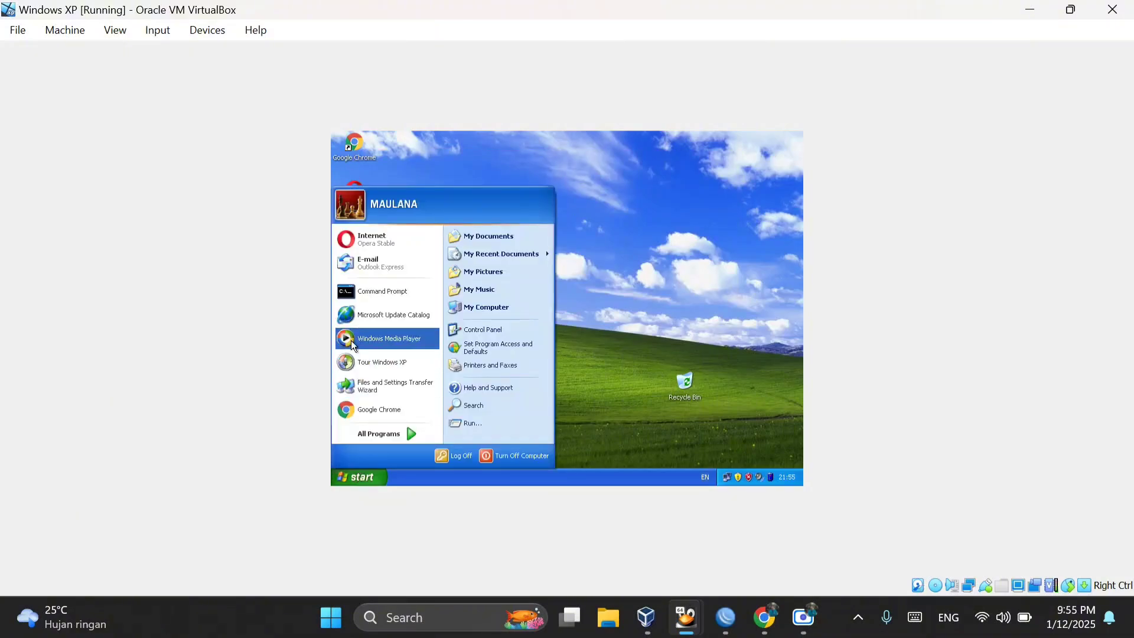
click(380, 313)
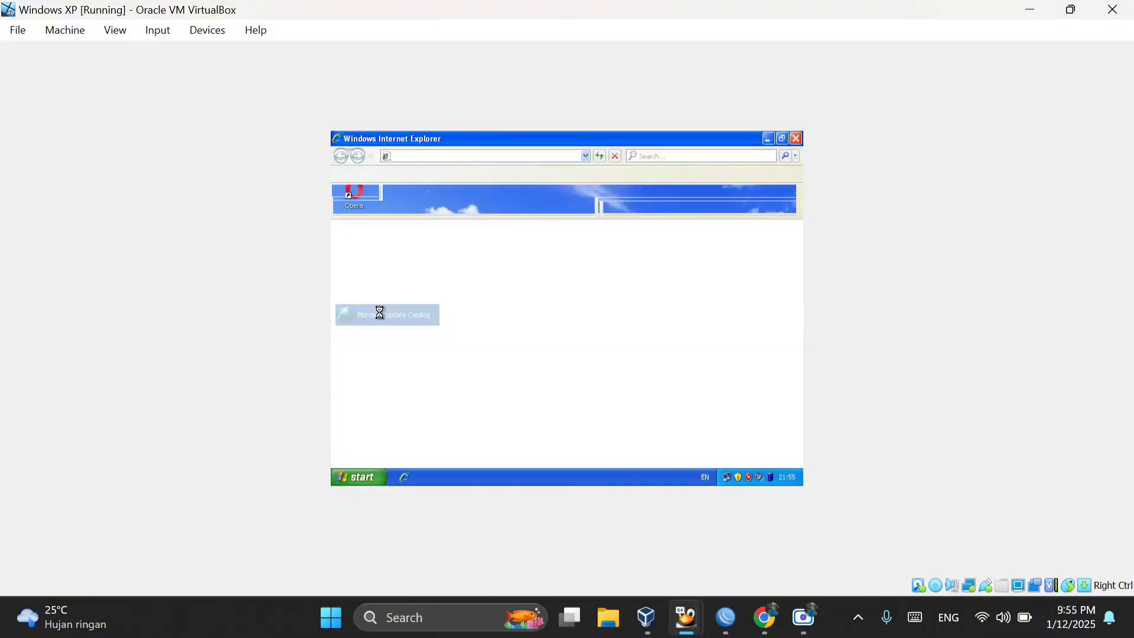
click(679, 158)
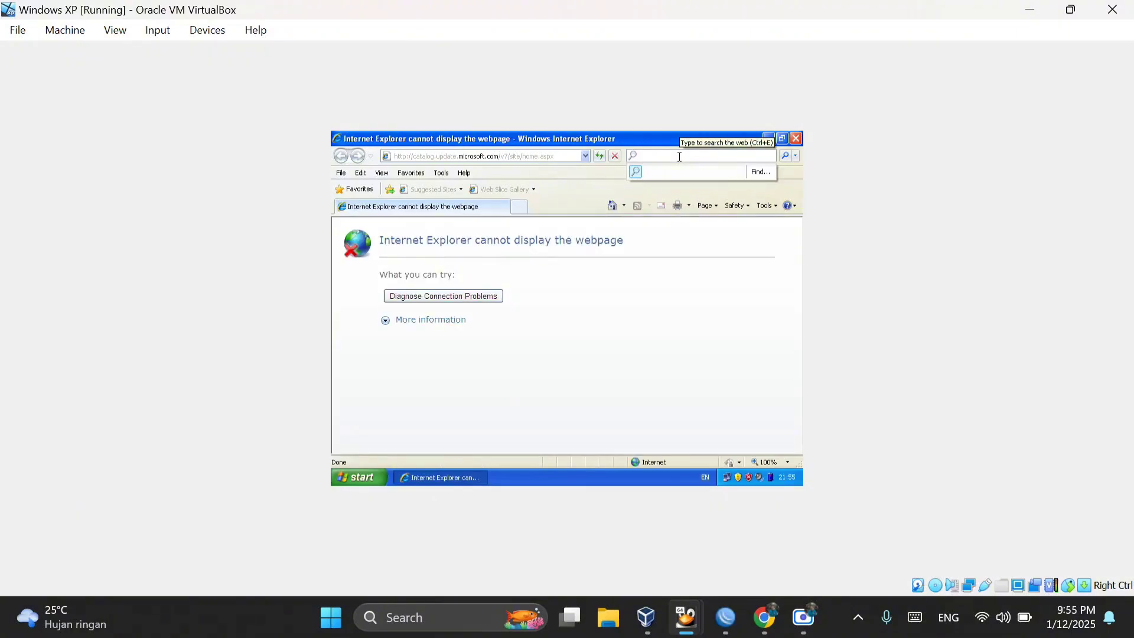
text(face)
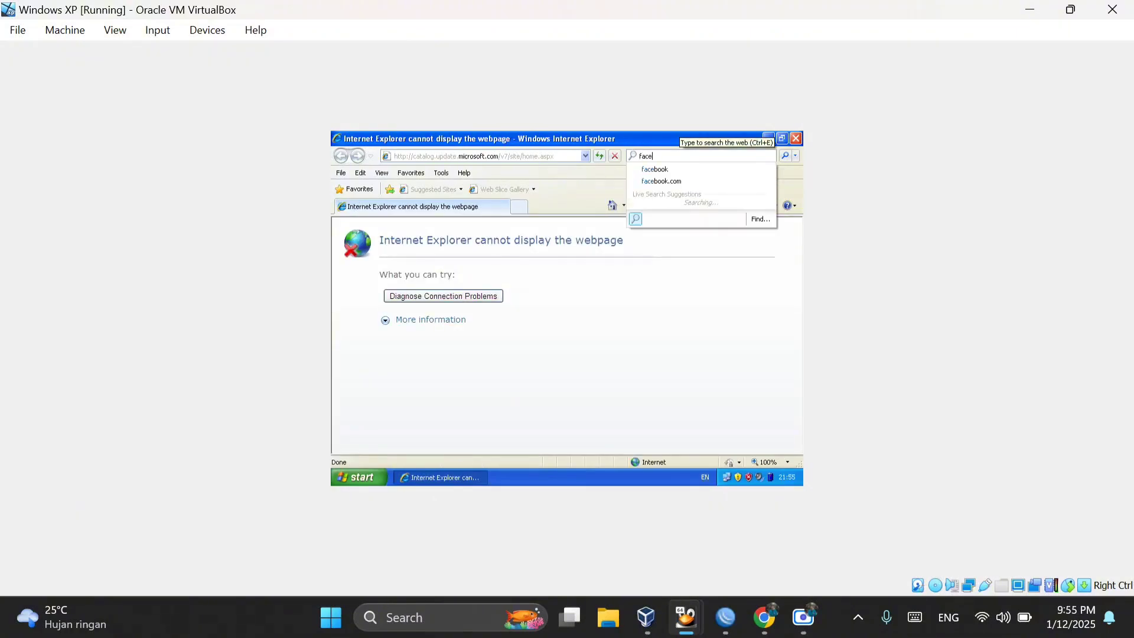
click(661, 182)
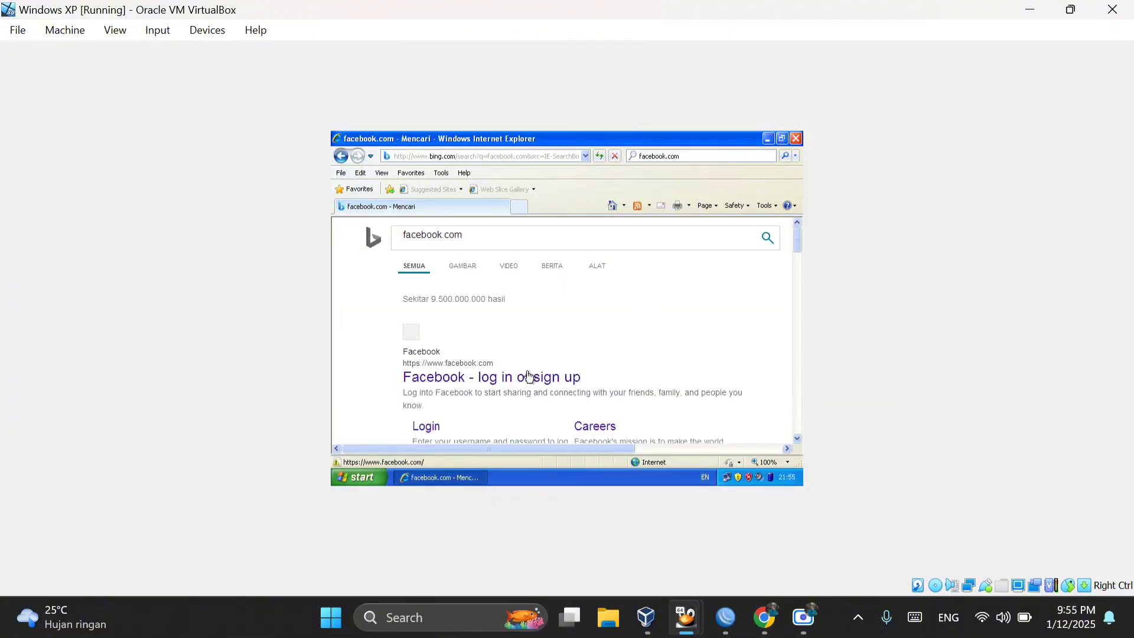
click(478, 378)
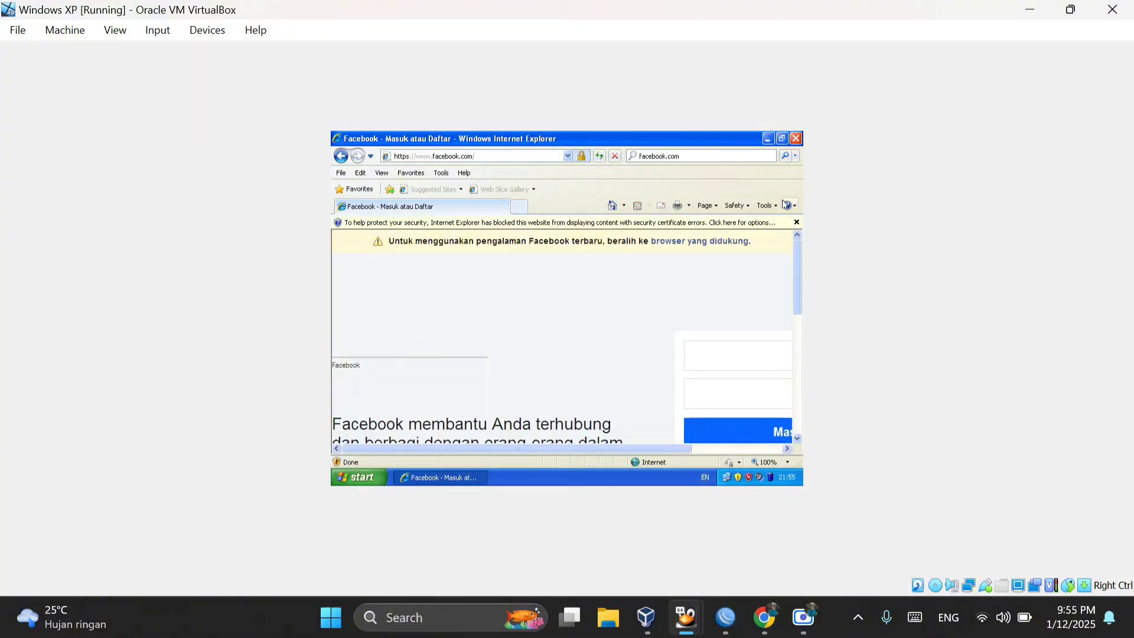
Step: Close Internet Explorer and start a new firewall filter rule in WinBox on the forward chain, enabling its destination address
click(797, 138)
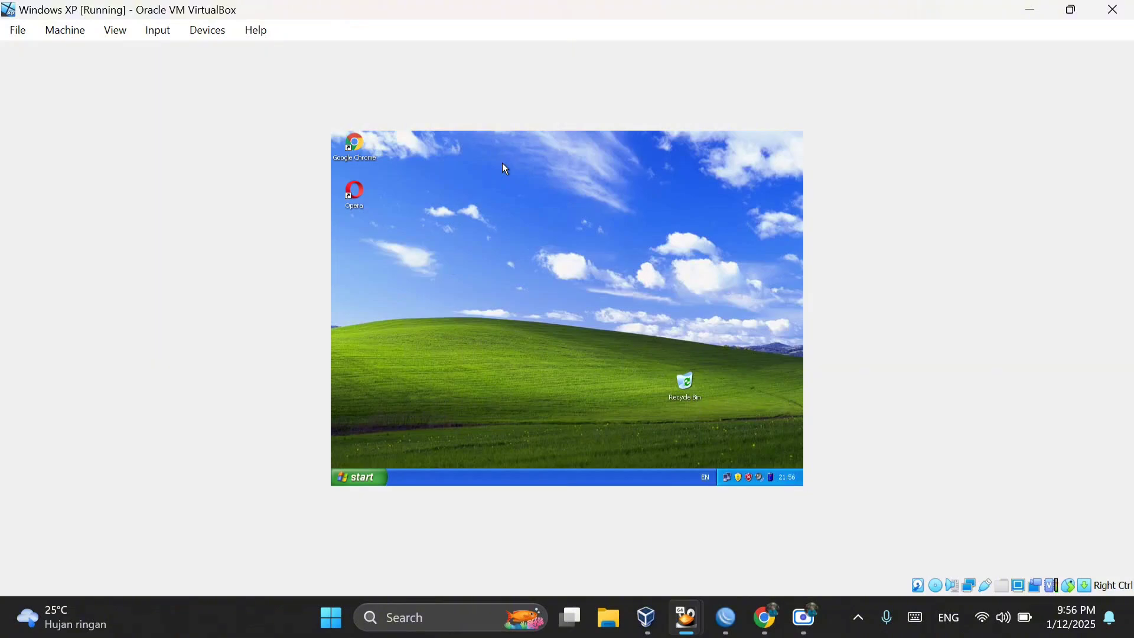
click(727, 617)
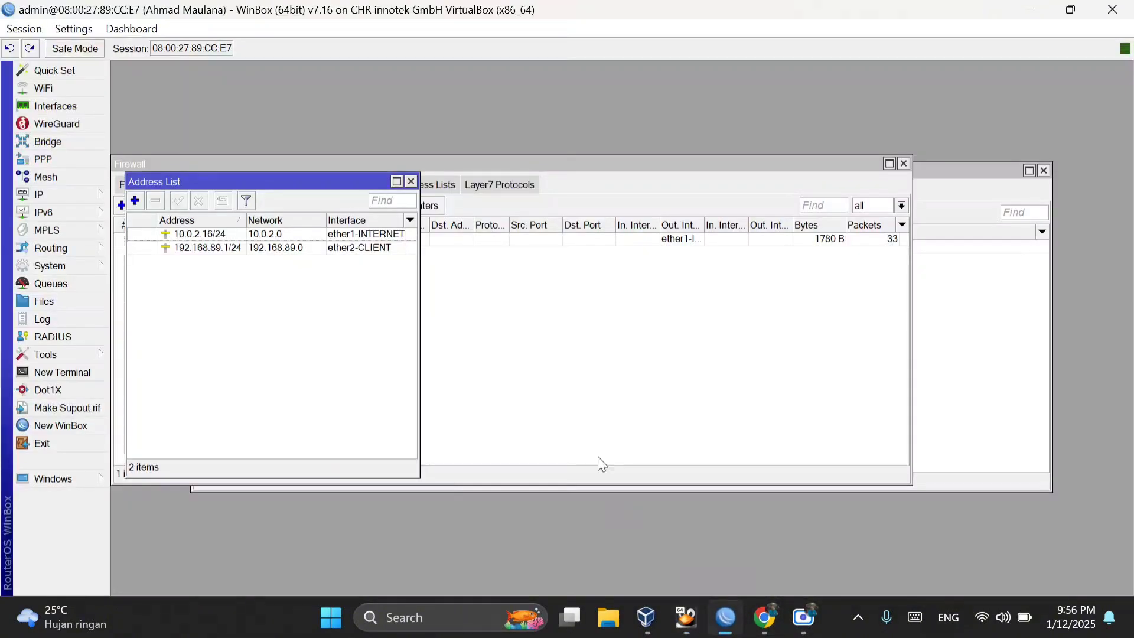
click(438, 309)
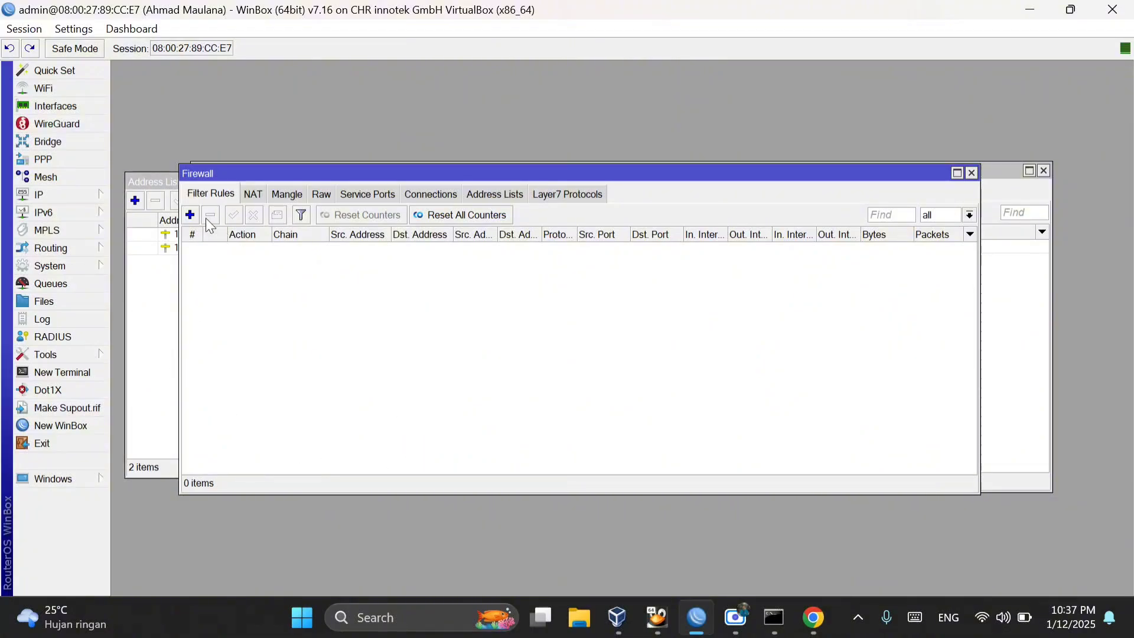
click(37, 198)
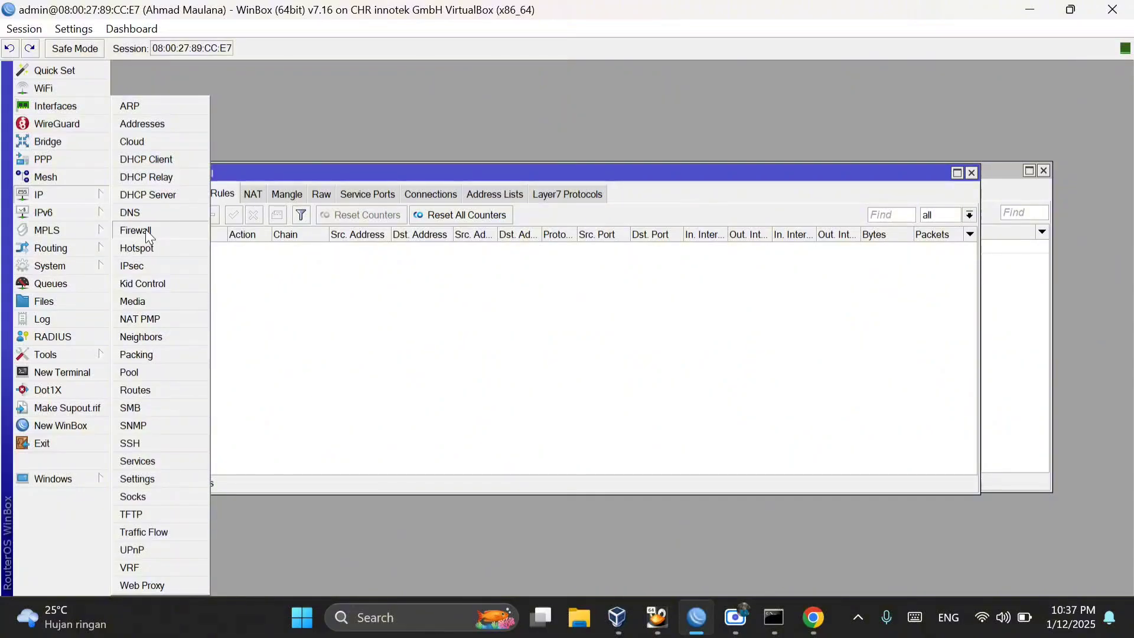
click(189, 215)
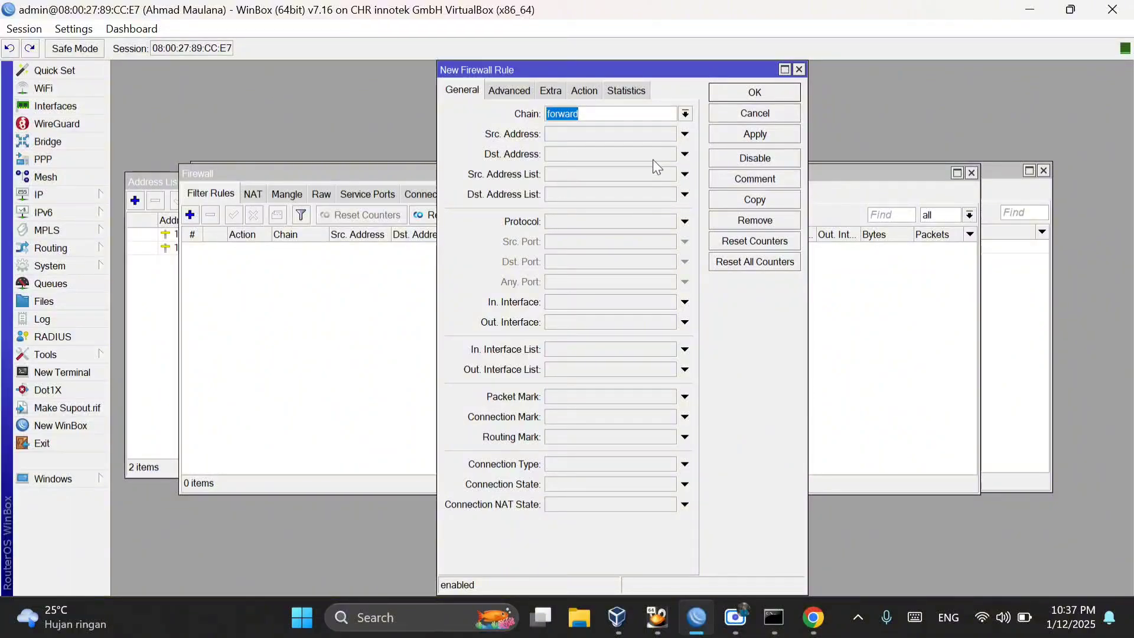
click(685, 154)
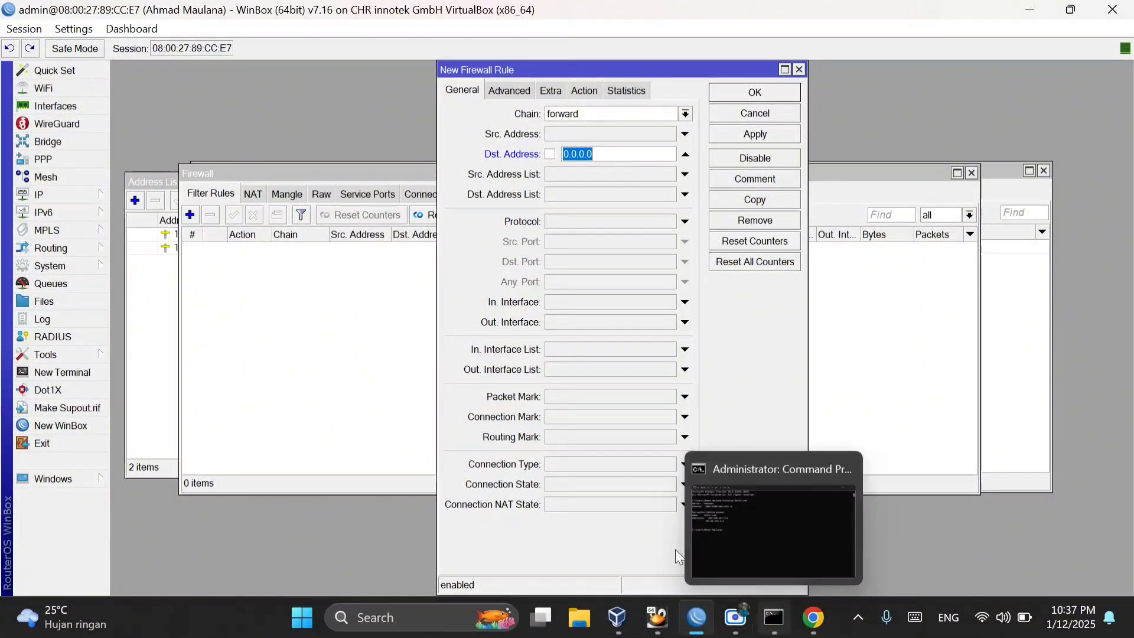
Step: Replace the old host command prompt with a fresh one and run nslookup detik.com to look up the site's IP addresses
click(775, 617)
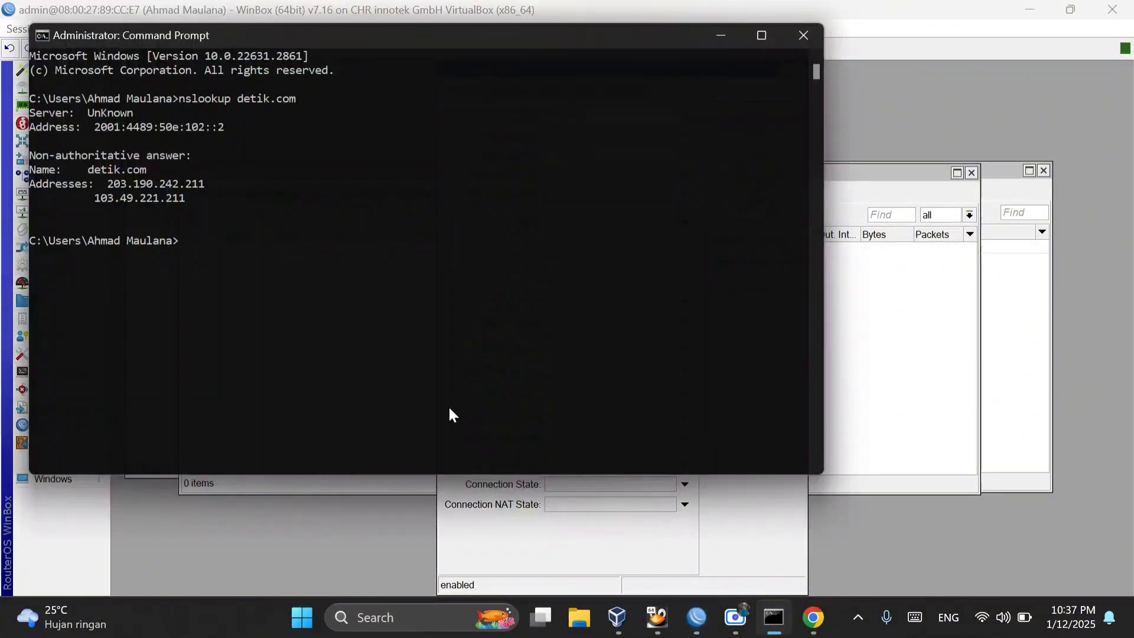
click(803, 35)
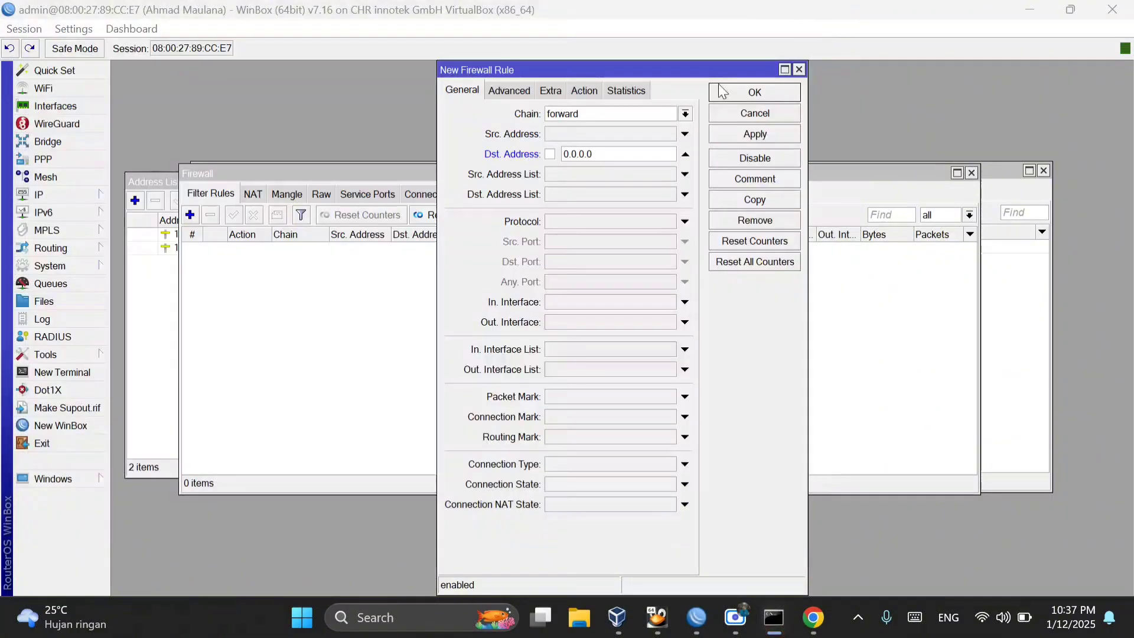
click(402, 614)
click(455, 183)
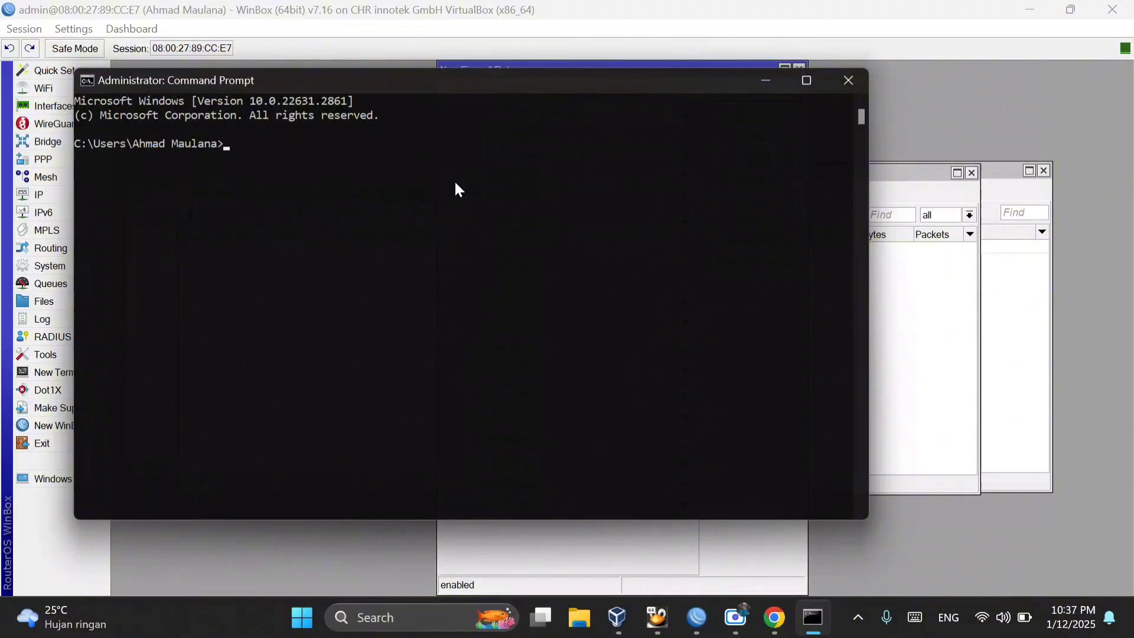
text(nslookup detik.com)
key(Return)
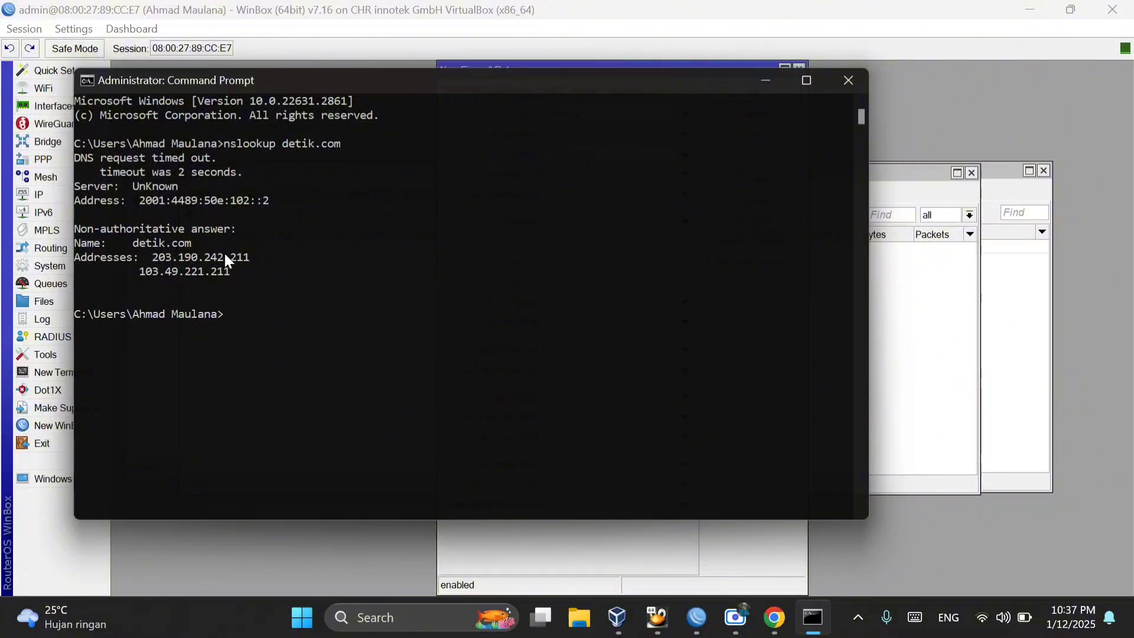
Step: Copy 203.190.242.211 from the nslookup output into the new firewall rule as its destination address
drag(248, 257, 156, 258)
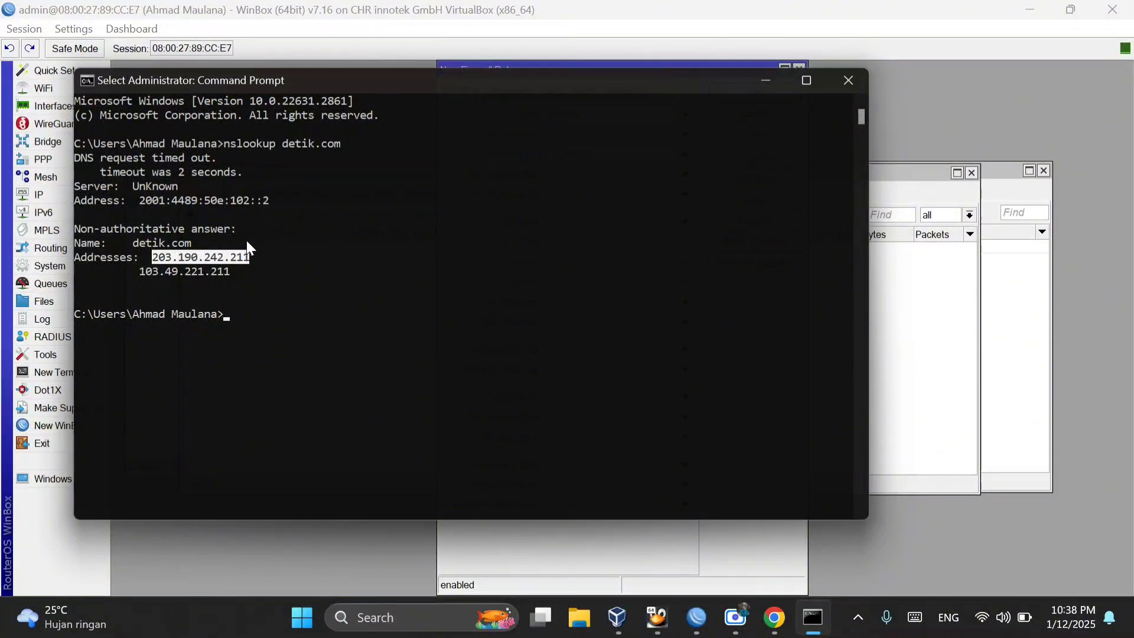
right_click(288, 243)
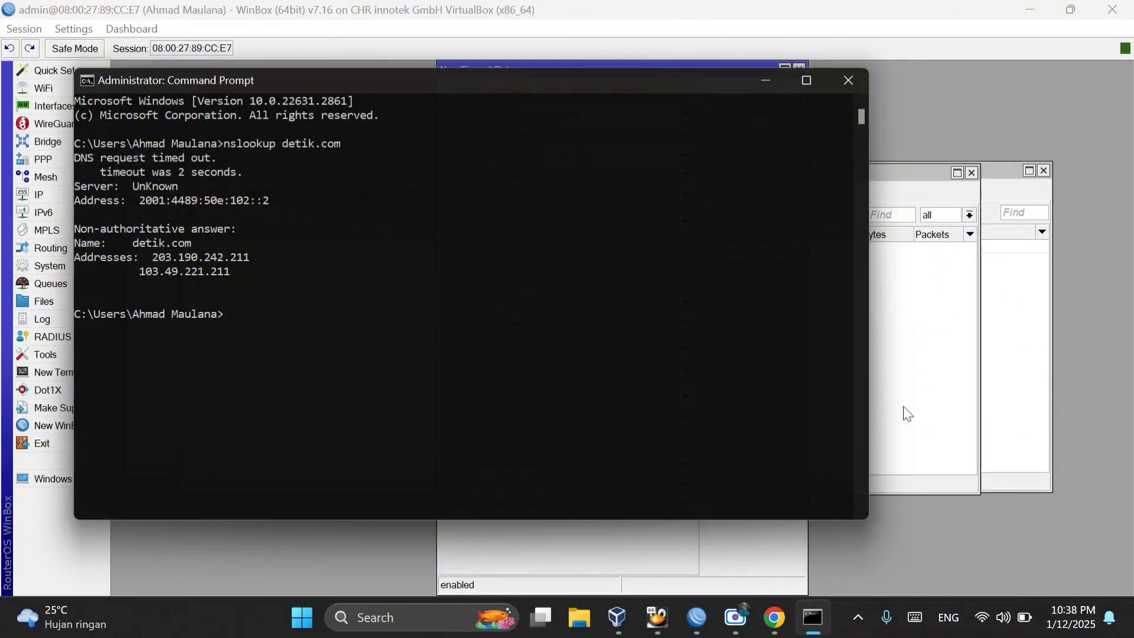
click(929, 390)
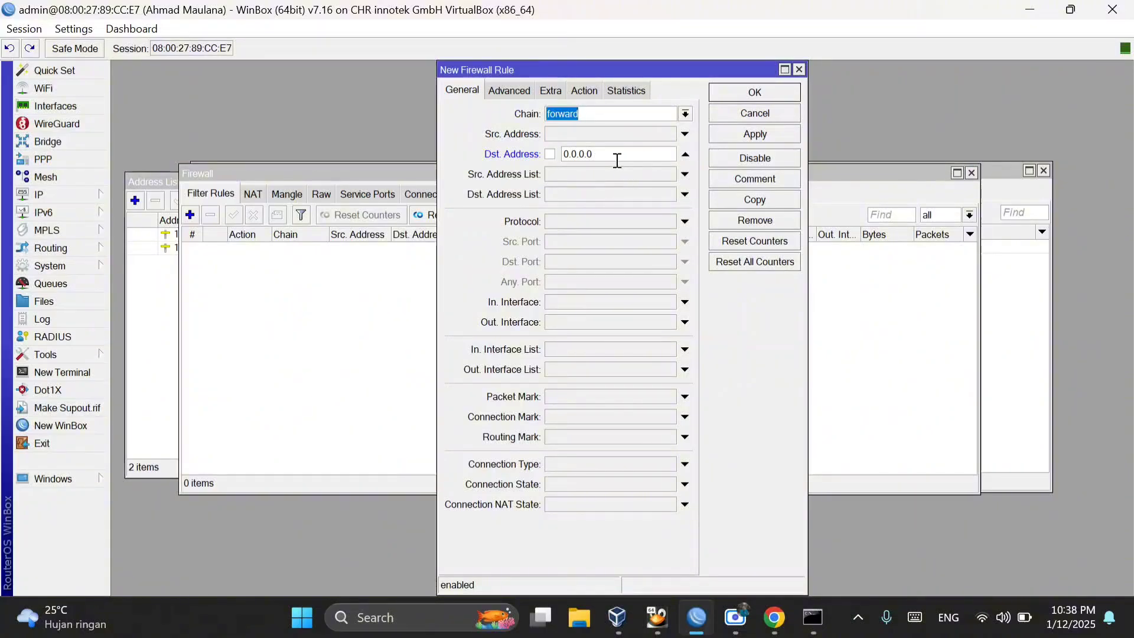
drag(596, 154, 536, 154)
key(ctrl+v)
Step: Set the action of the 203.190.242.211 rule to drop and save the rule
click(586, 91)
click(686, 115)
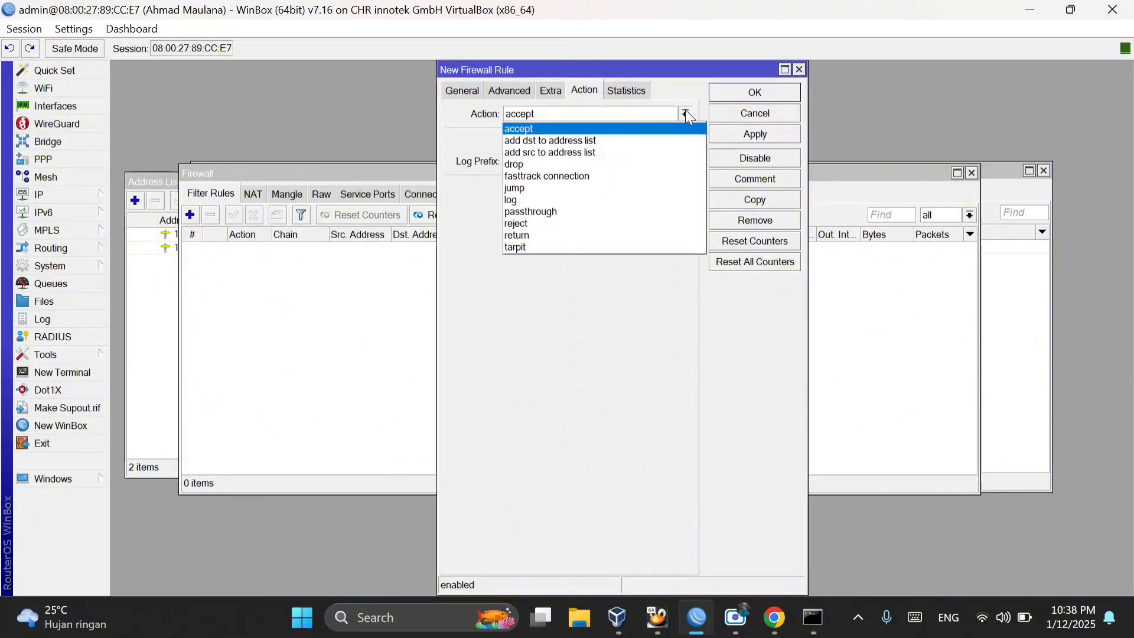
click(539, 166)
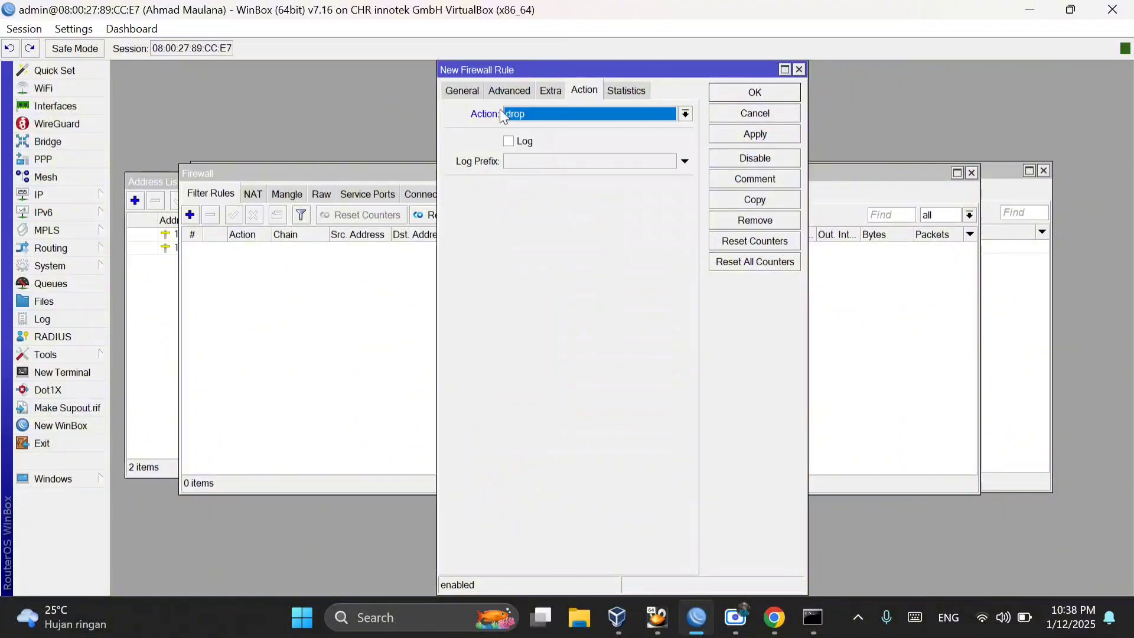
click(462, 90)
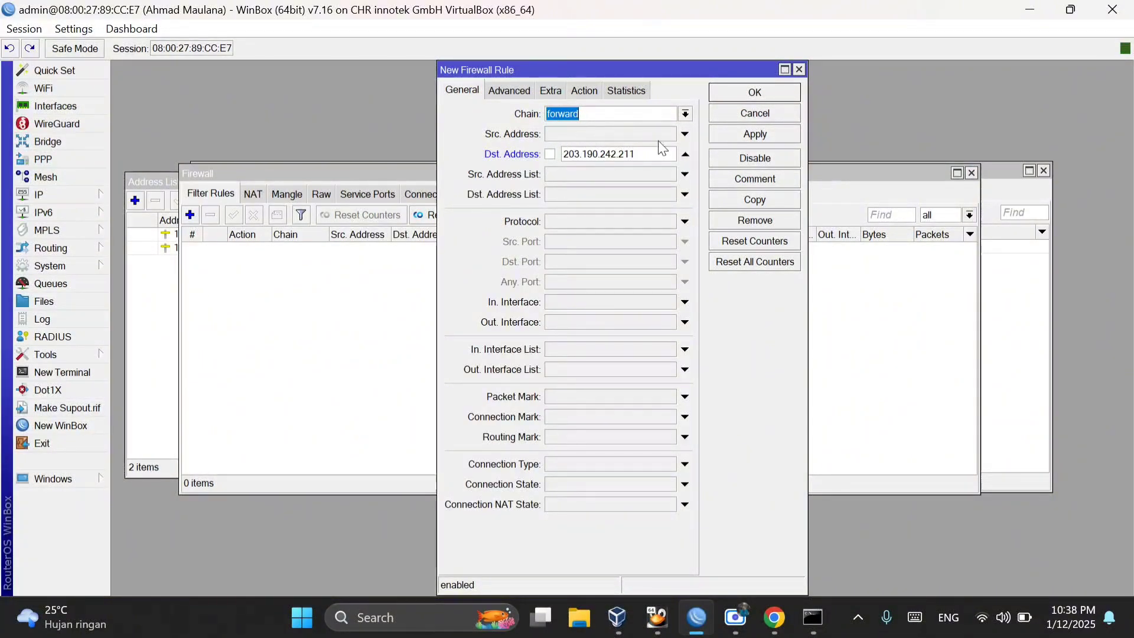
click(756, 137)
click(755, 94)
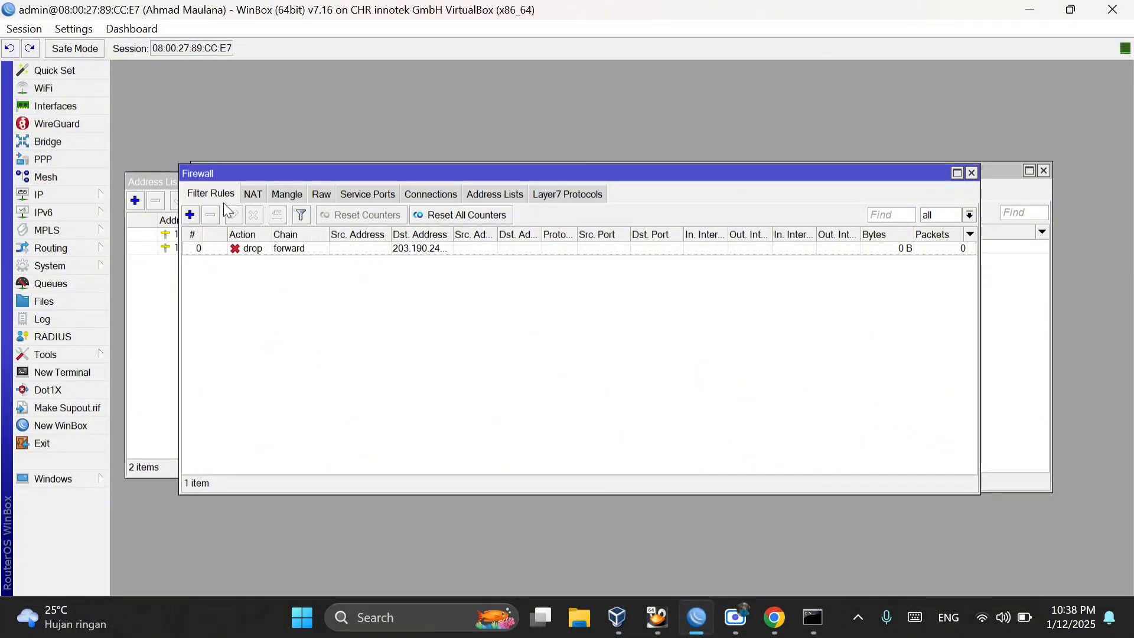
Step: Add a second forward-chain filter rule with destination address 103.49.221.211, copied from the nslookup output
click(190, 215)
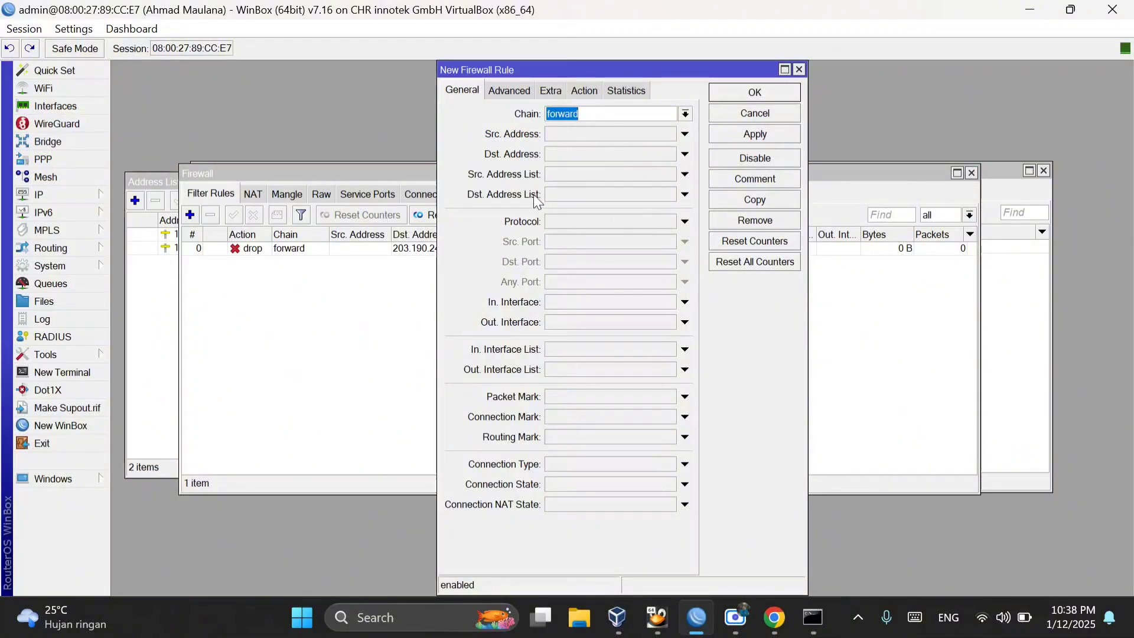
click(685, 156)
click(814, 618)
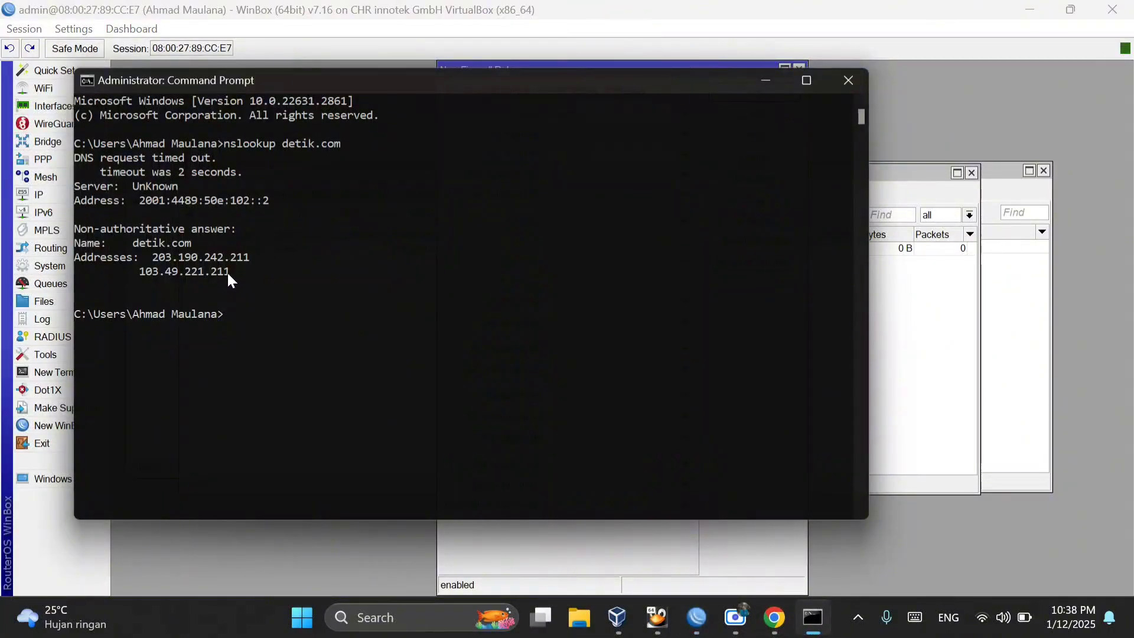
drag(228, 272, 139, 271)
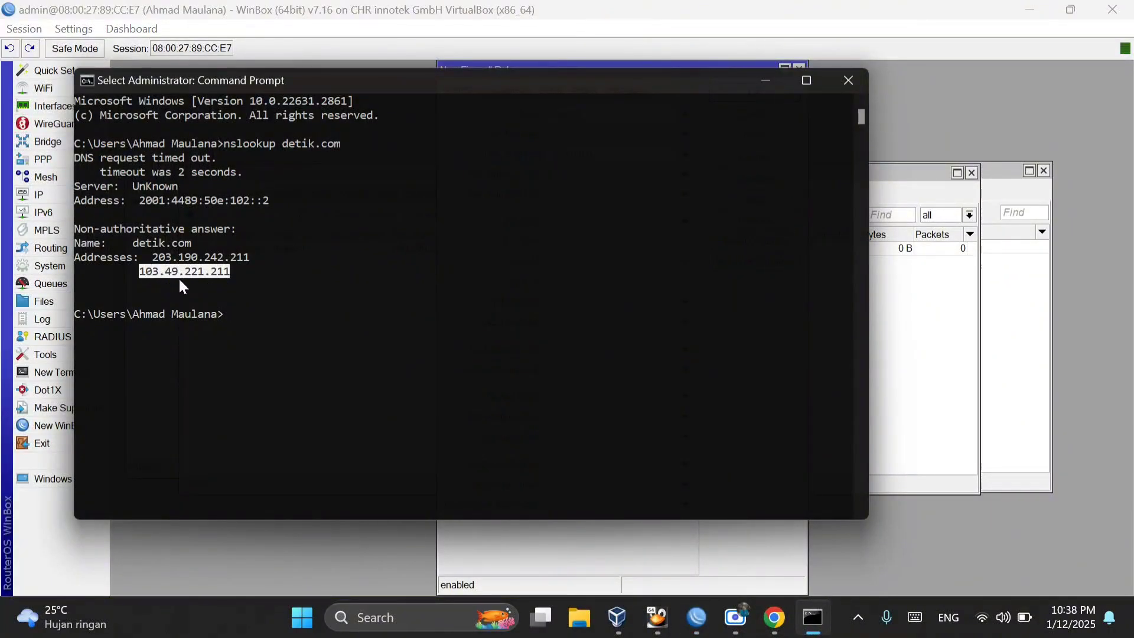
key(ctrl+c)
click(623, 550)
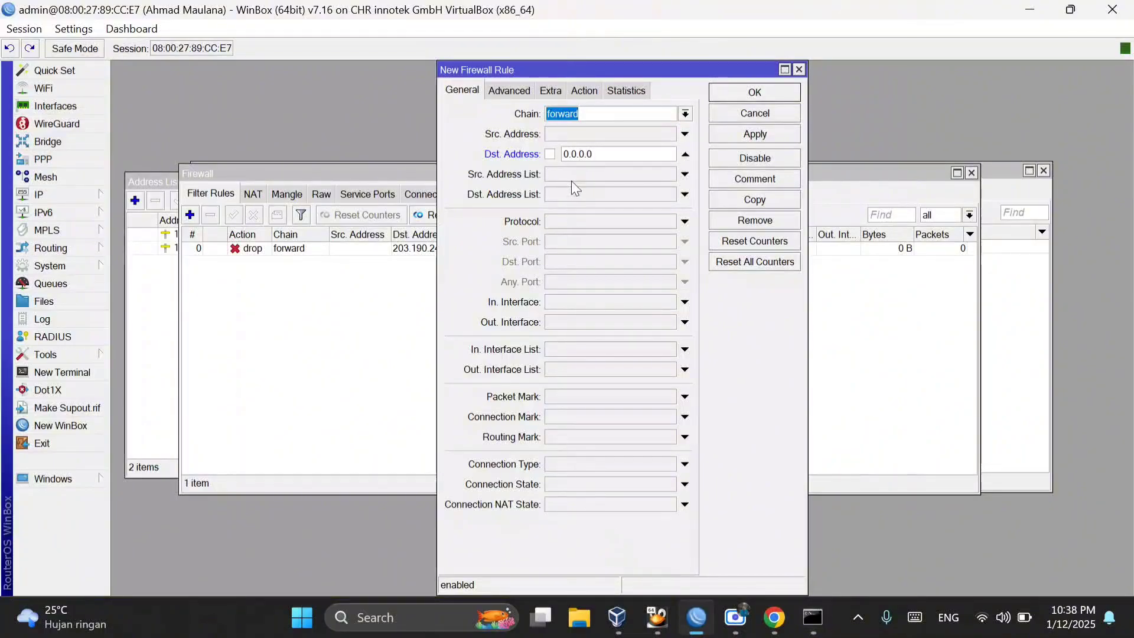
double_click(594, 155)
key(ctrl+v)
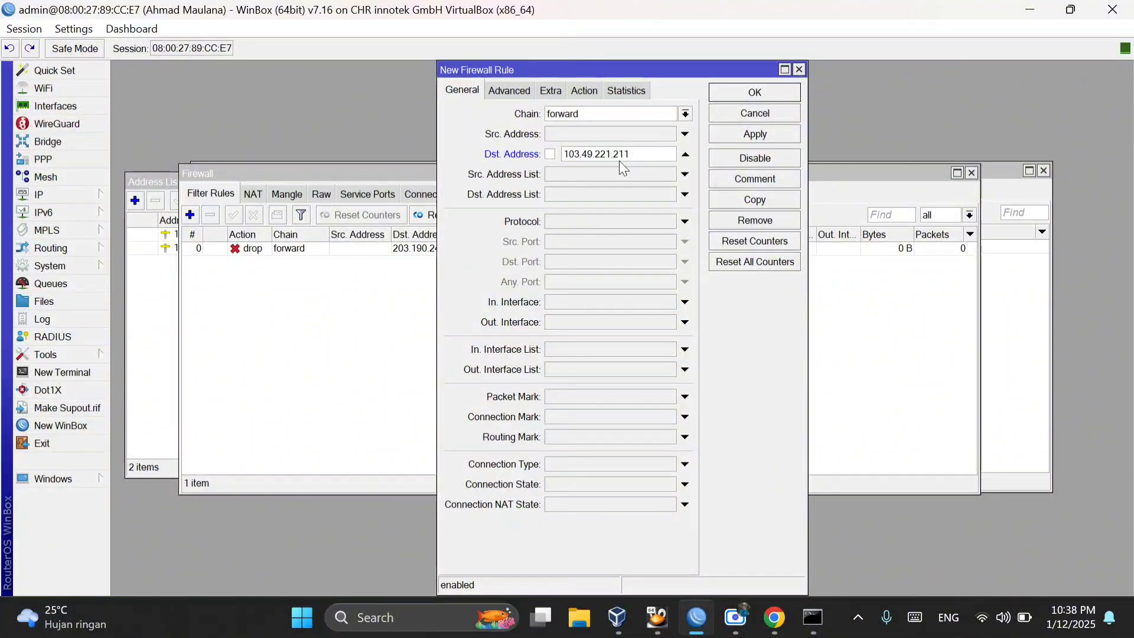
Step: Set the action of the 103.49.221.211 rule to drop, apply the rule and close its window
click(585, 90)
click(686, 113)
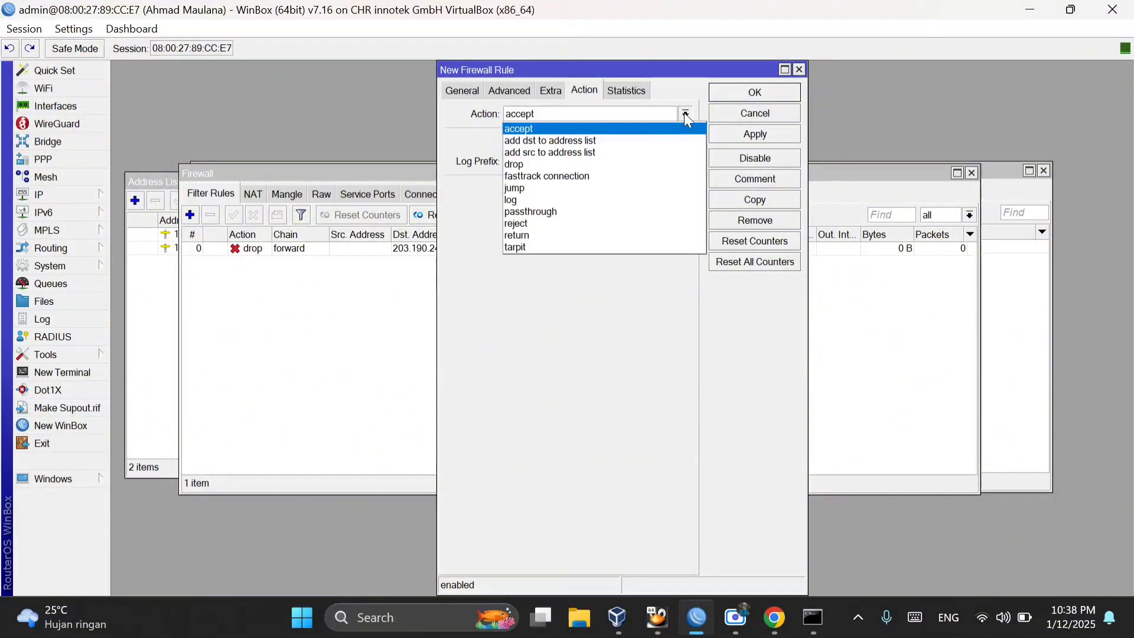
click(531, 163)
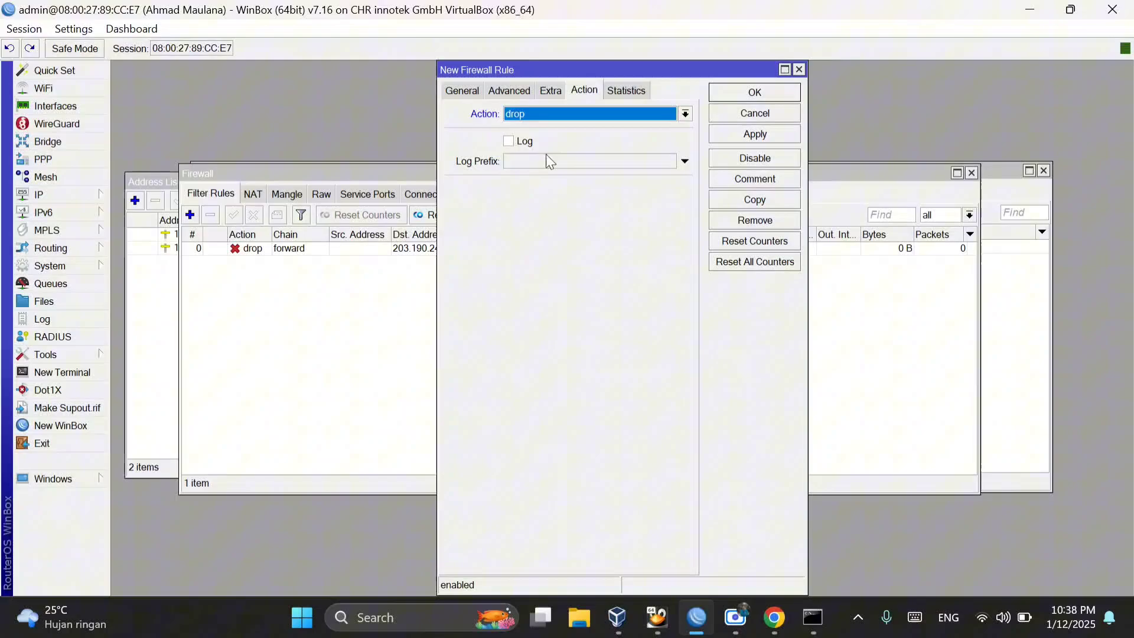
click(463, 90)
click(771, 137)
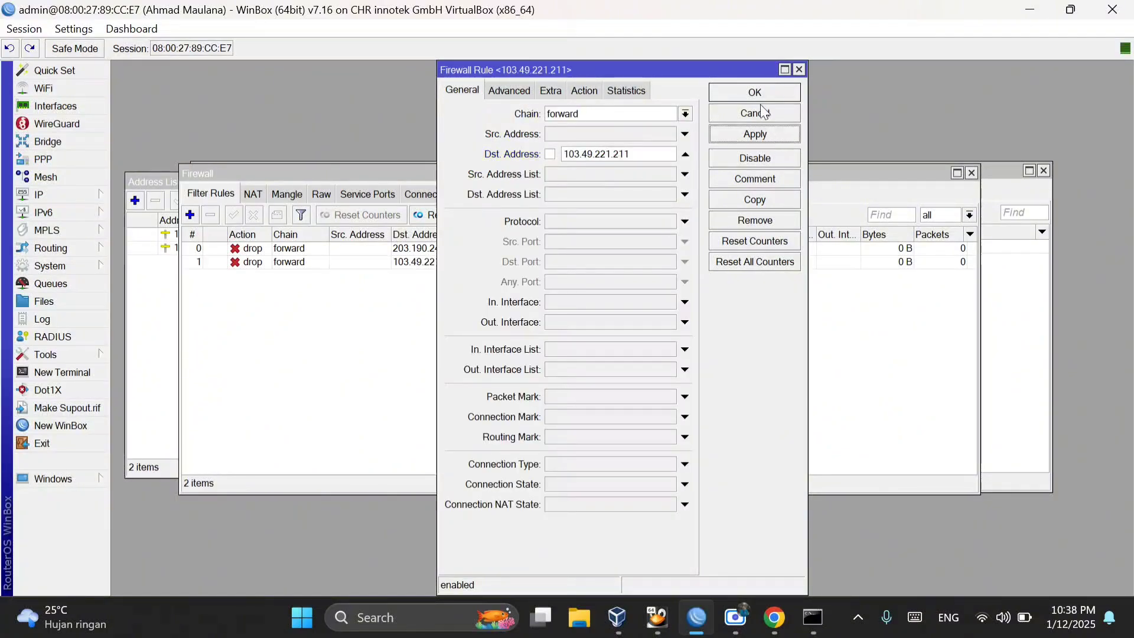
click(754, 112)
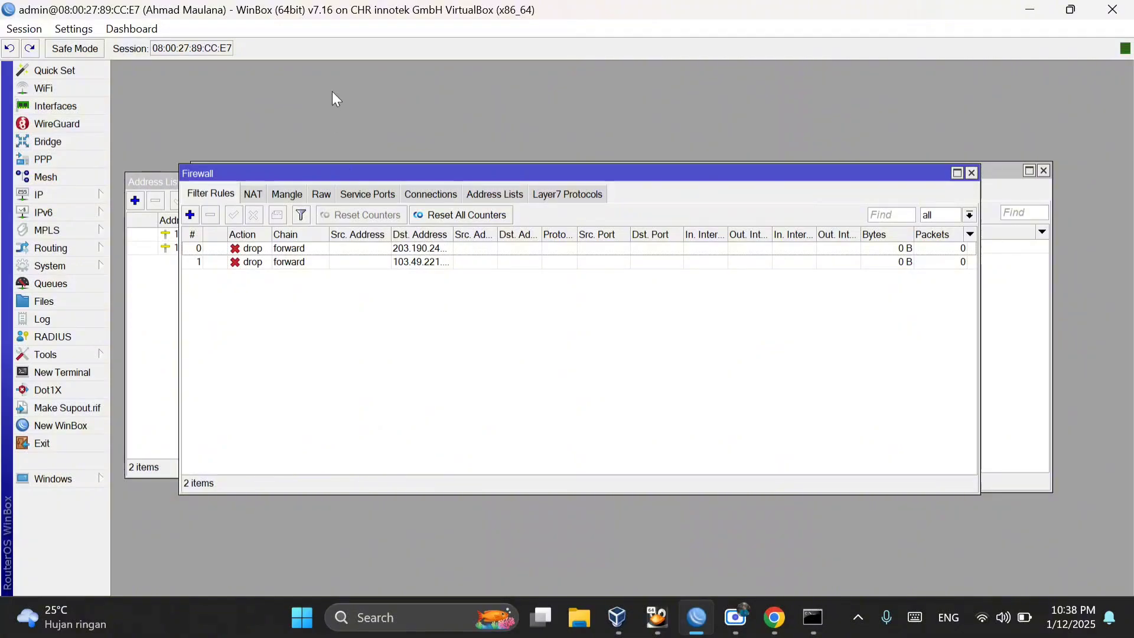
Step: Switch to the Windows XP virtual machine, refresh its desktop and launch Opera, closing the restored detik.com tab
mouse_move(658, 624)
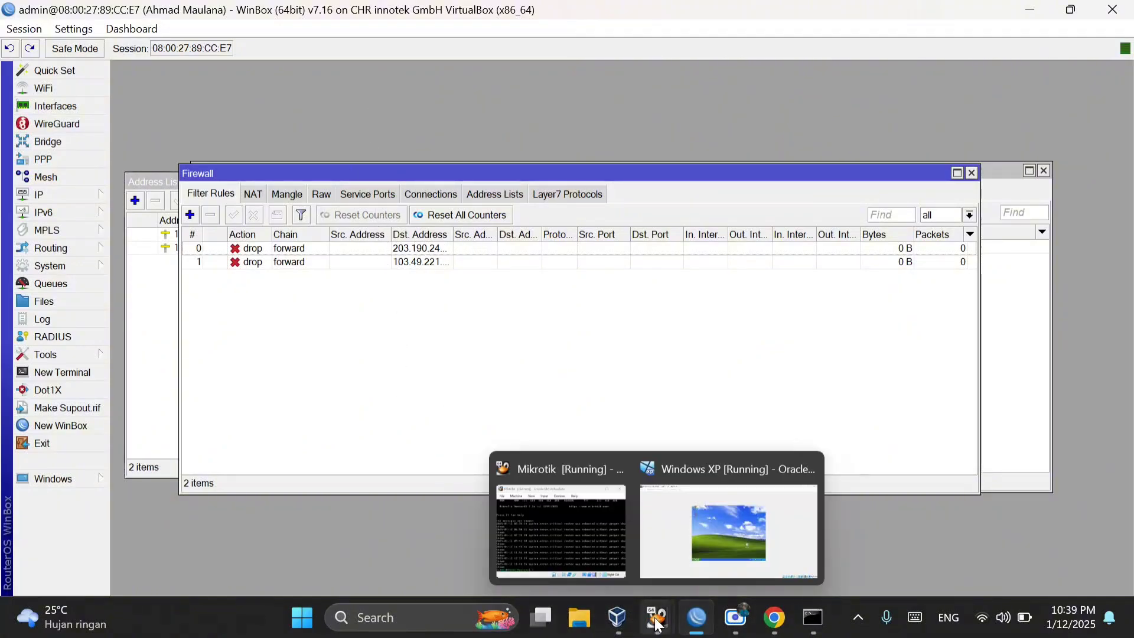
click(692, 573)
right_click(575, 275)
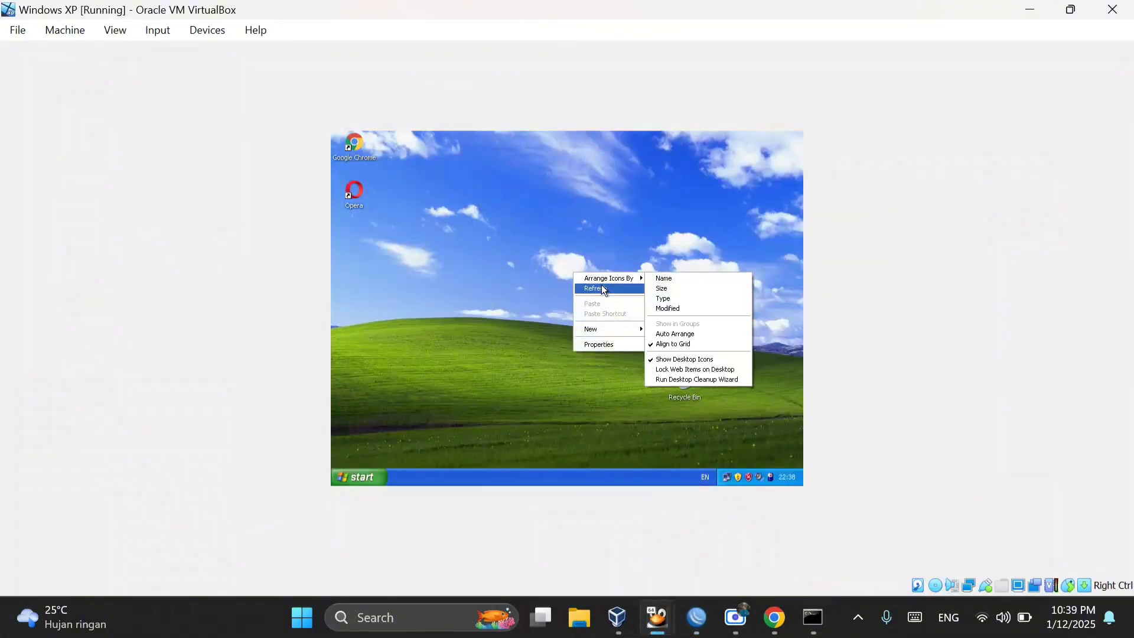
click(602, 288)
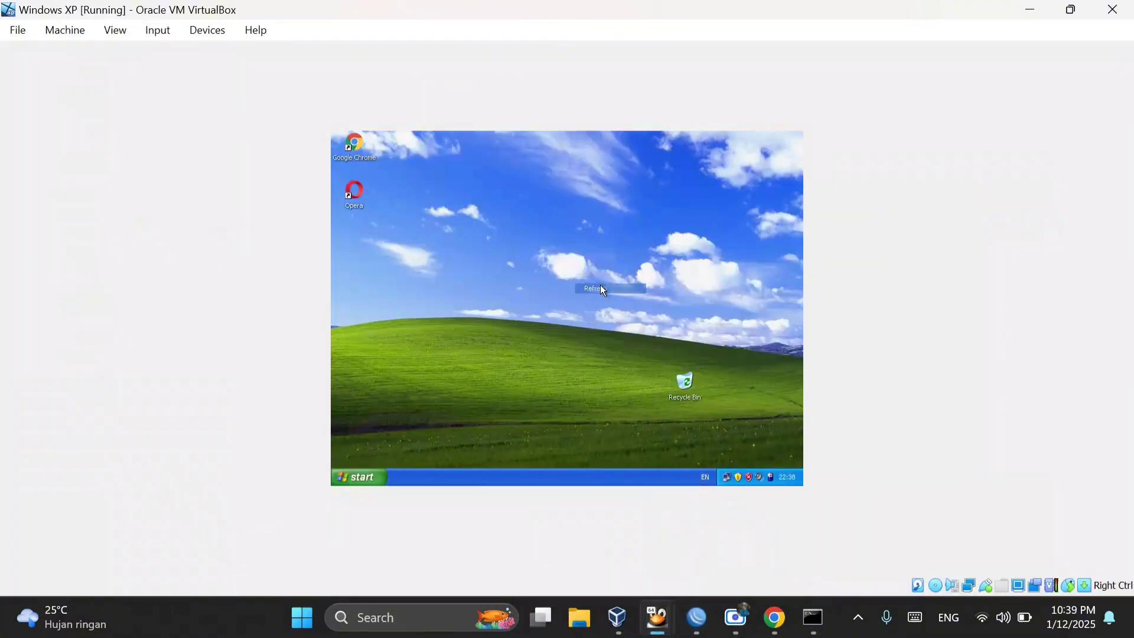
double_click(351, 192)
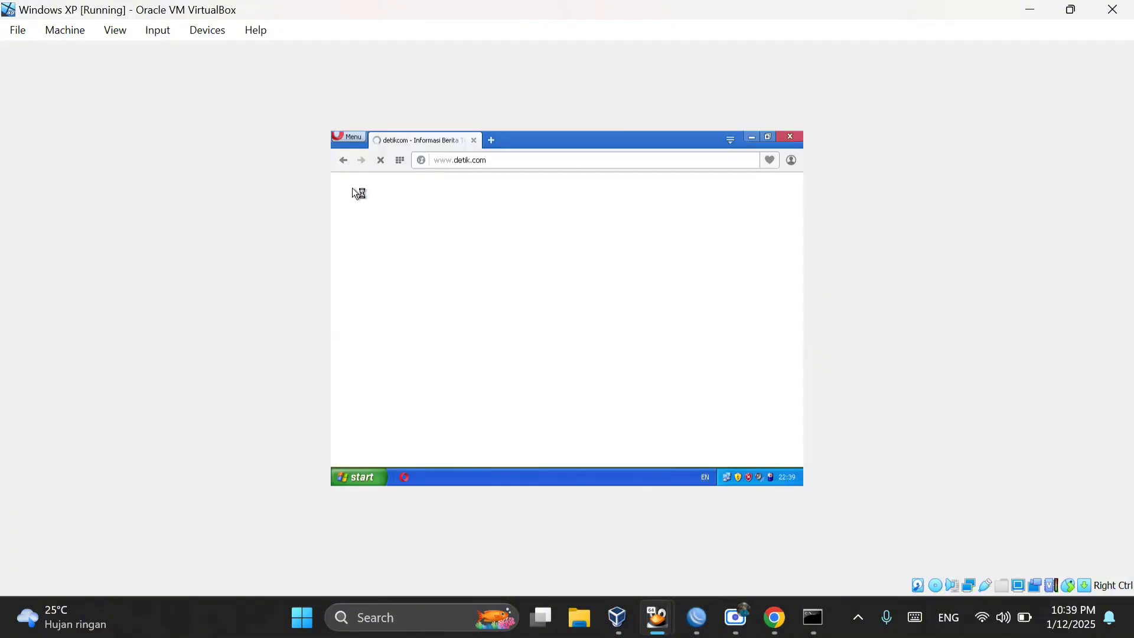
click(474, 140)
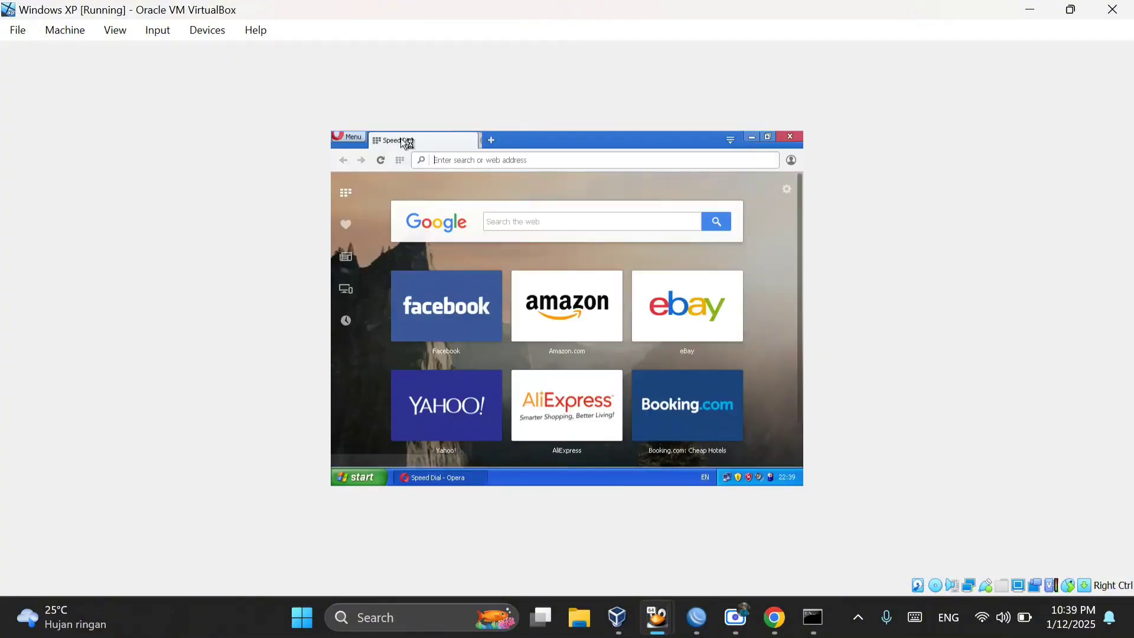
Step: Load detik.com in Opera on Windows XP to test whether the firewall rules block the site
click(463, 154)
text(detik)
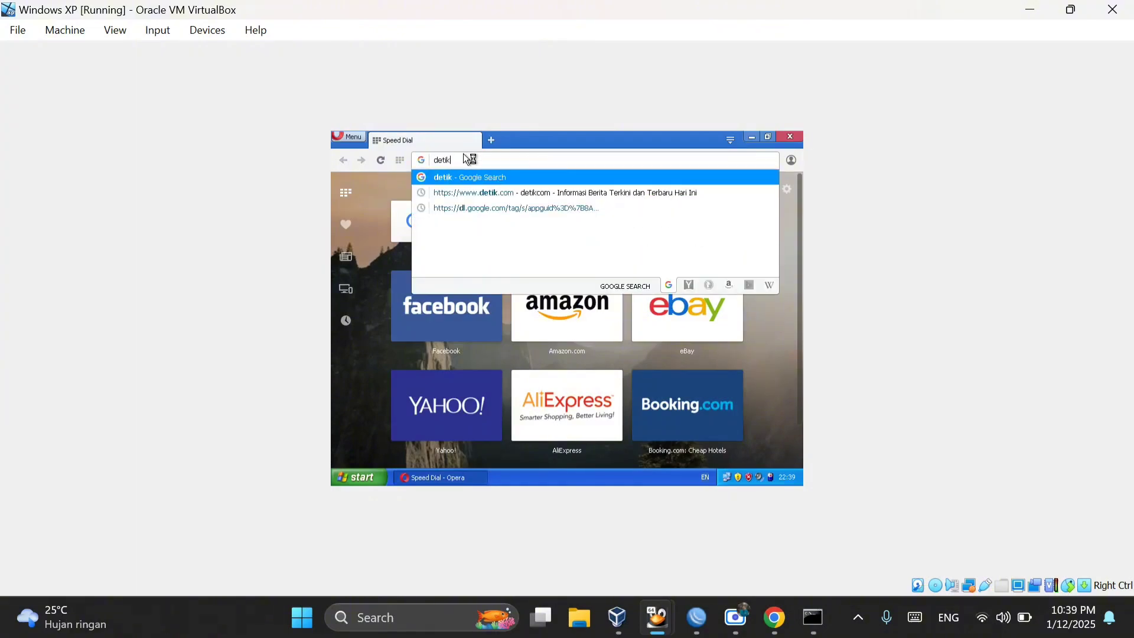
text(.com)
key(Return)
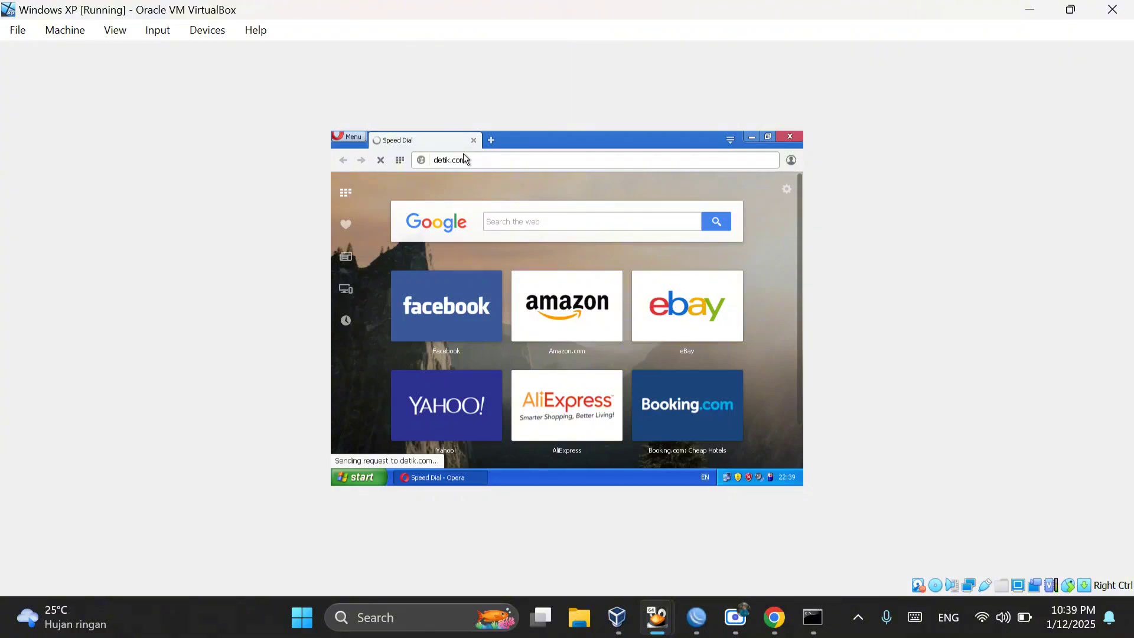
scroll(508, 340, down, 3)
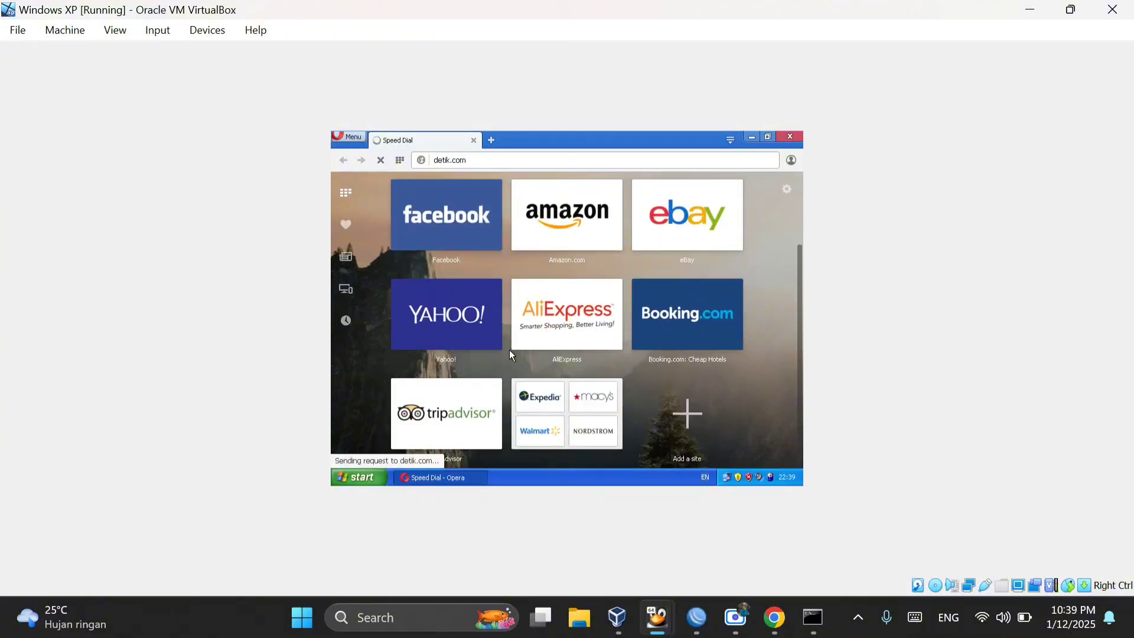
scroll(508, 353, up, 3)
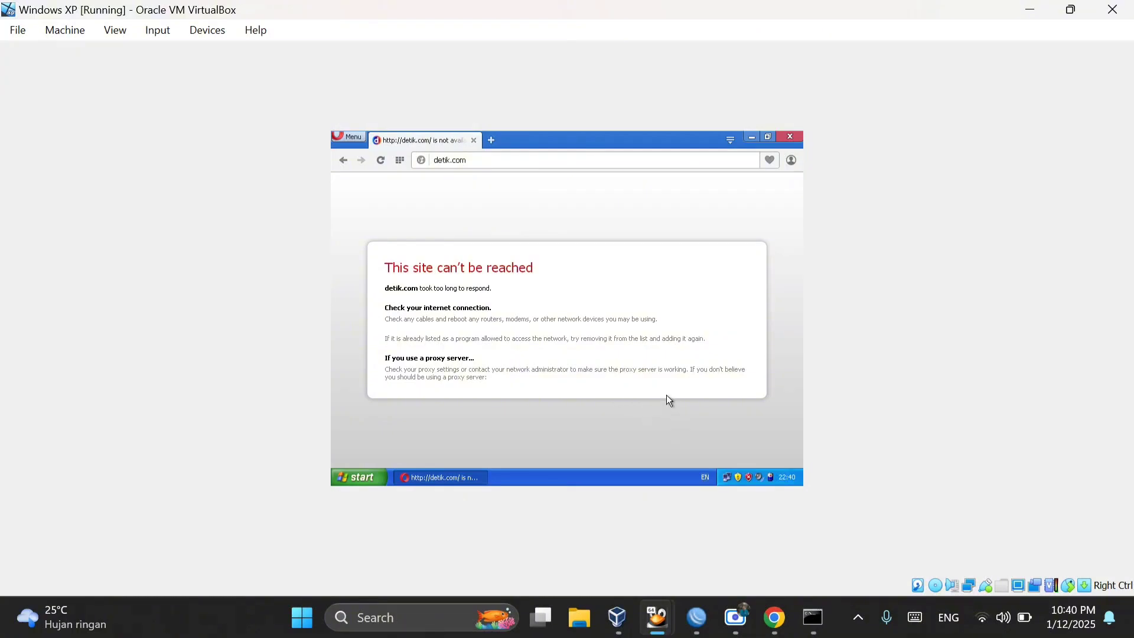
Step: Switch to WinBox and disable both forward-chain drop rules in the firewall filter list
click(697, 618)
click(258, 261)
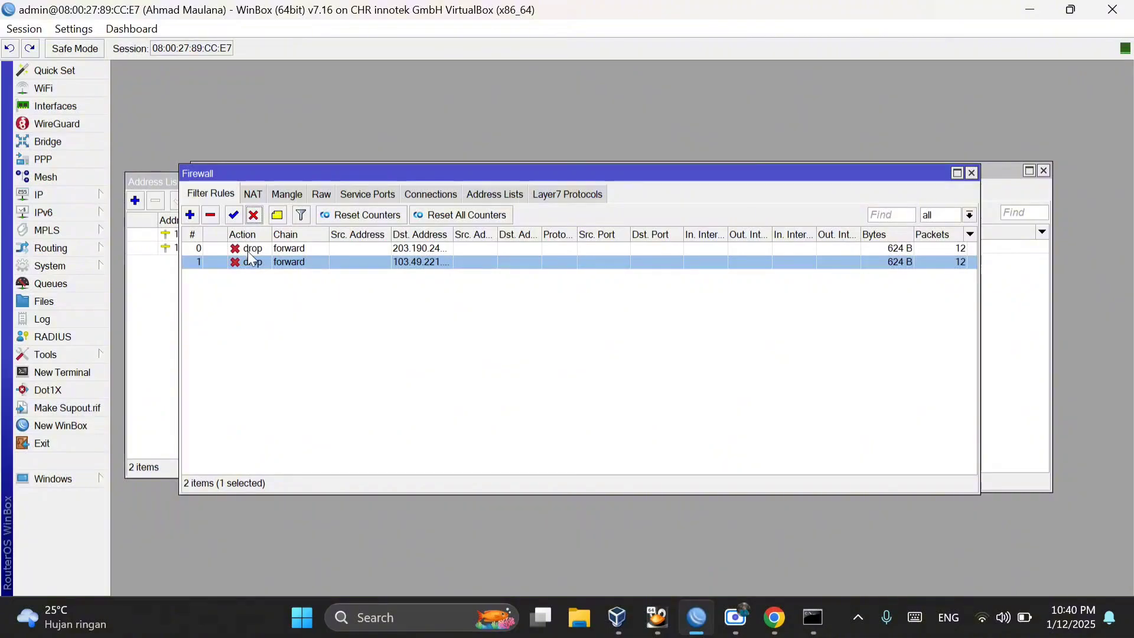
click(253, 248)
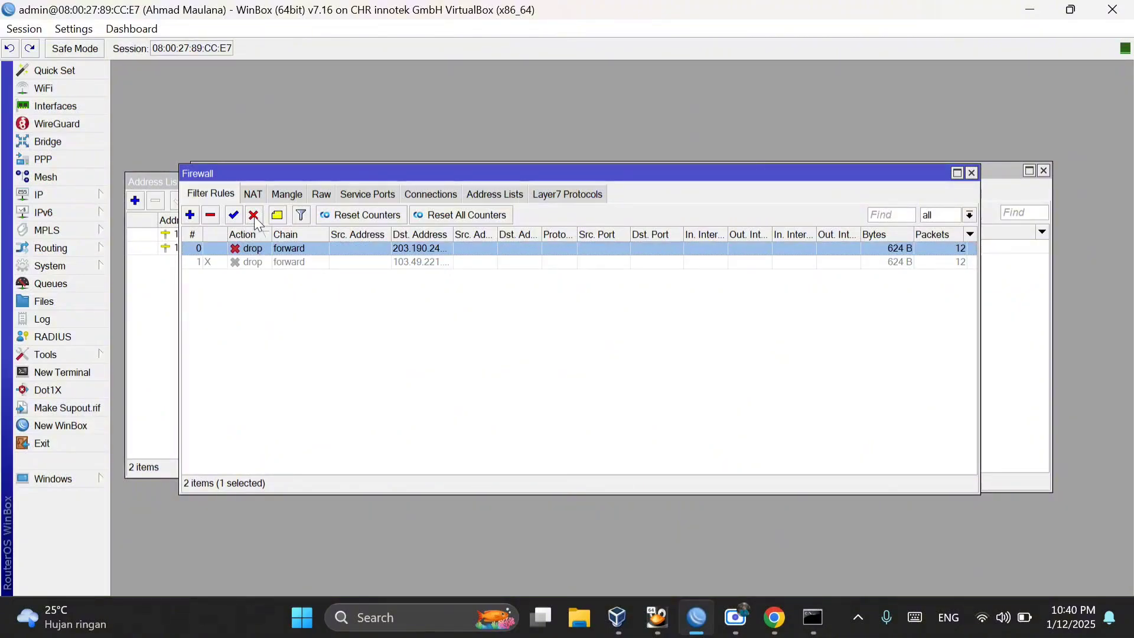
click(254, 215)
click(415, 452)
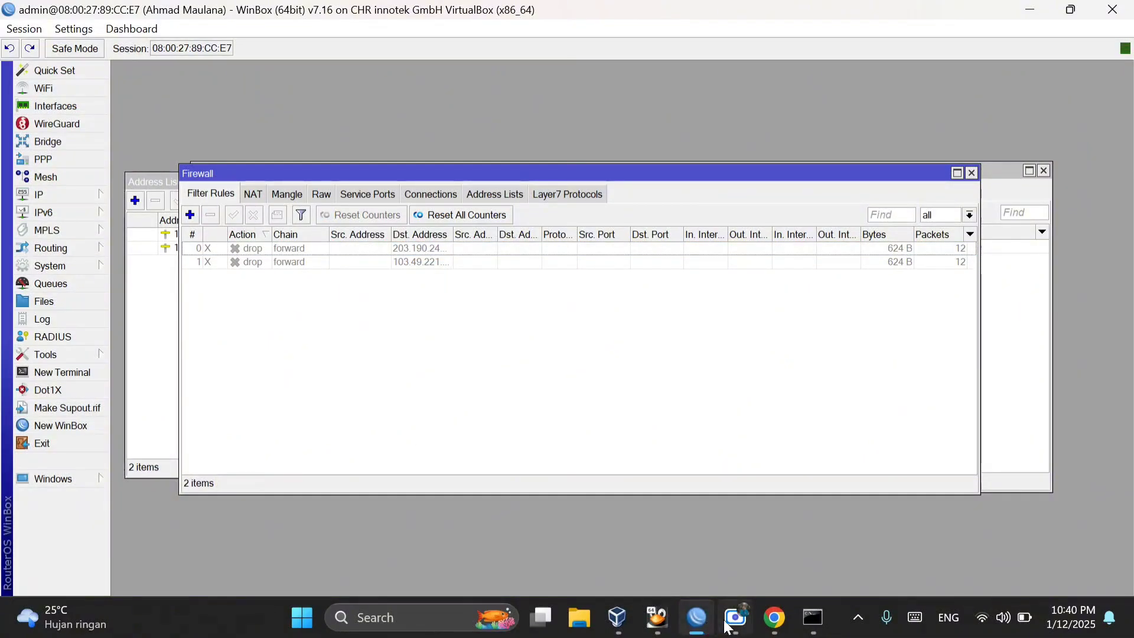
Step: Switch to the Windows XP virtual machine and reload detik.com in Opera to check access with the drop rules disabled
mouse_move(658, 617)
click(662, 543)
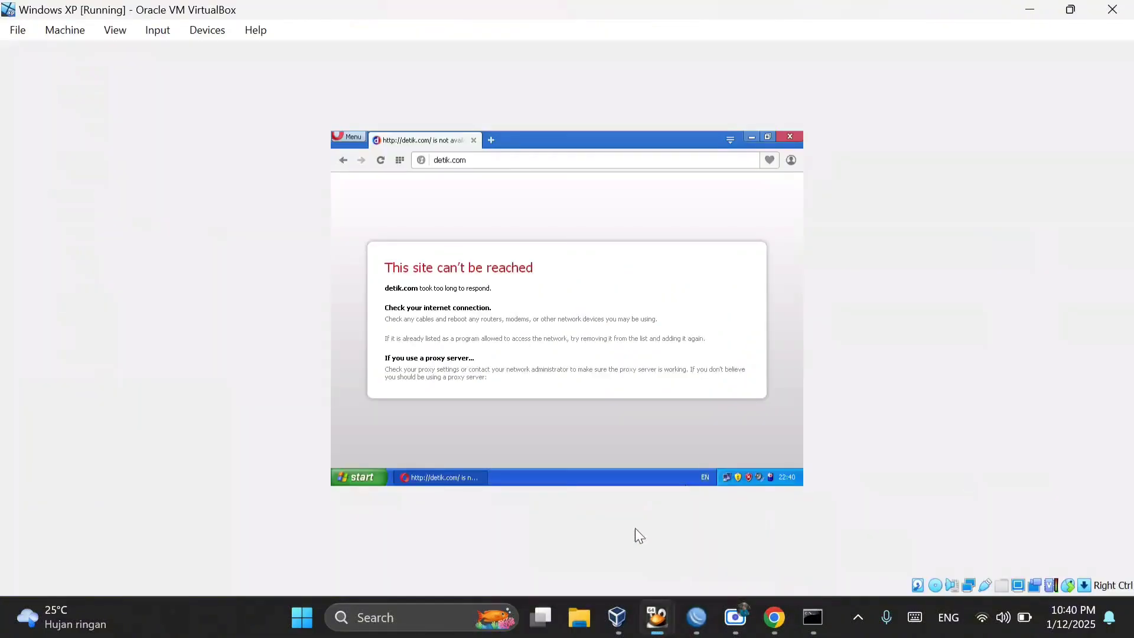
click(379, 163)
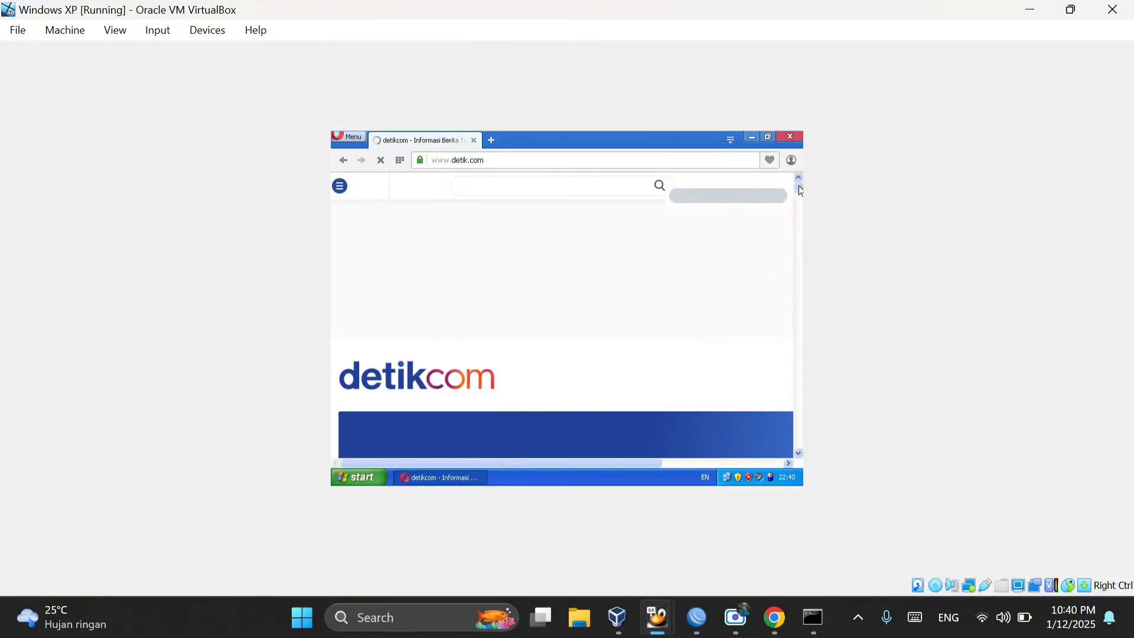
drag(799, 187, 799, 197)
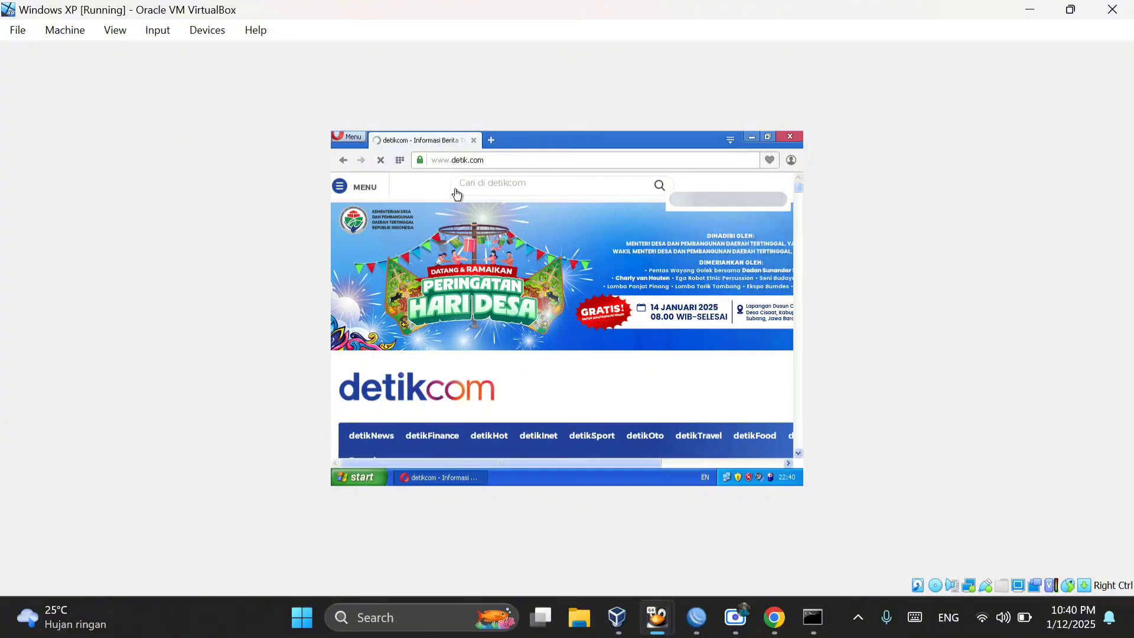
Step: Switch to WinBox and start a new simple queue named "limitasi jaringan 1" in the queue list
click(702, 618)
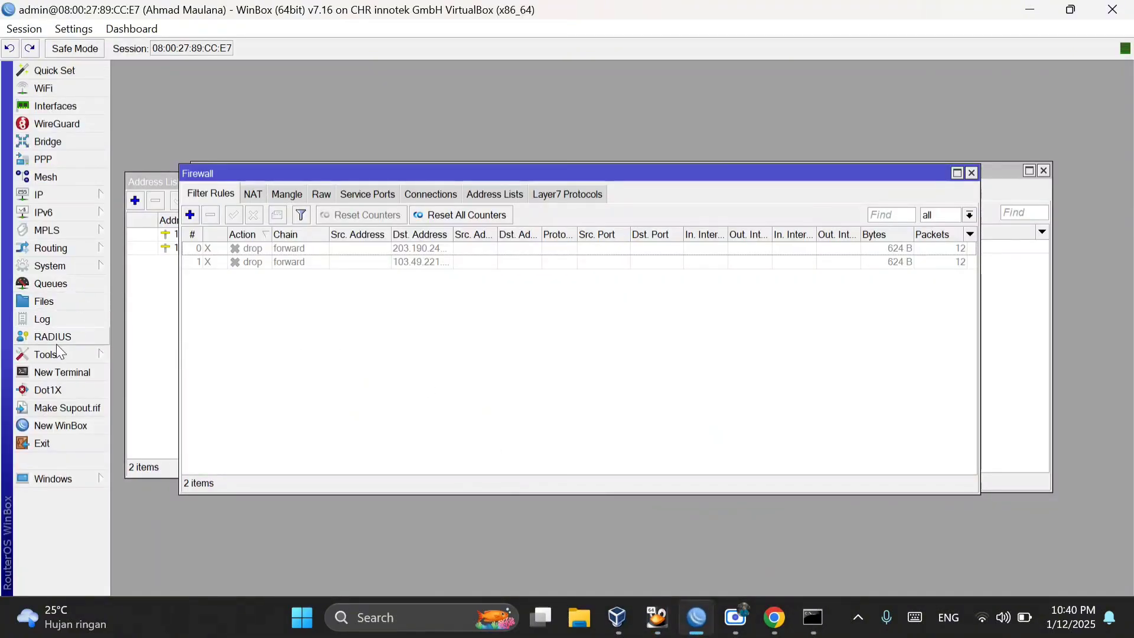
click(97, 284)
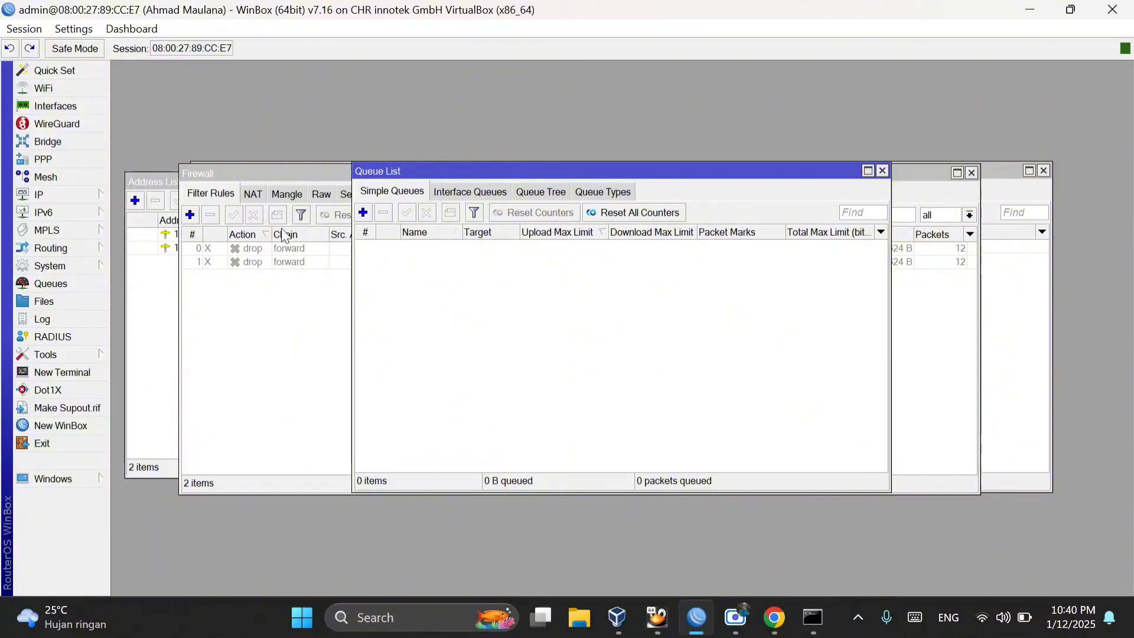
drag(519, 169, 381, 167)
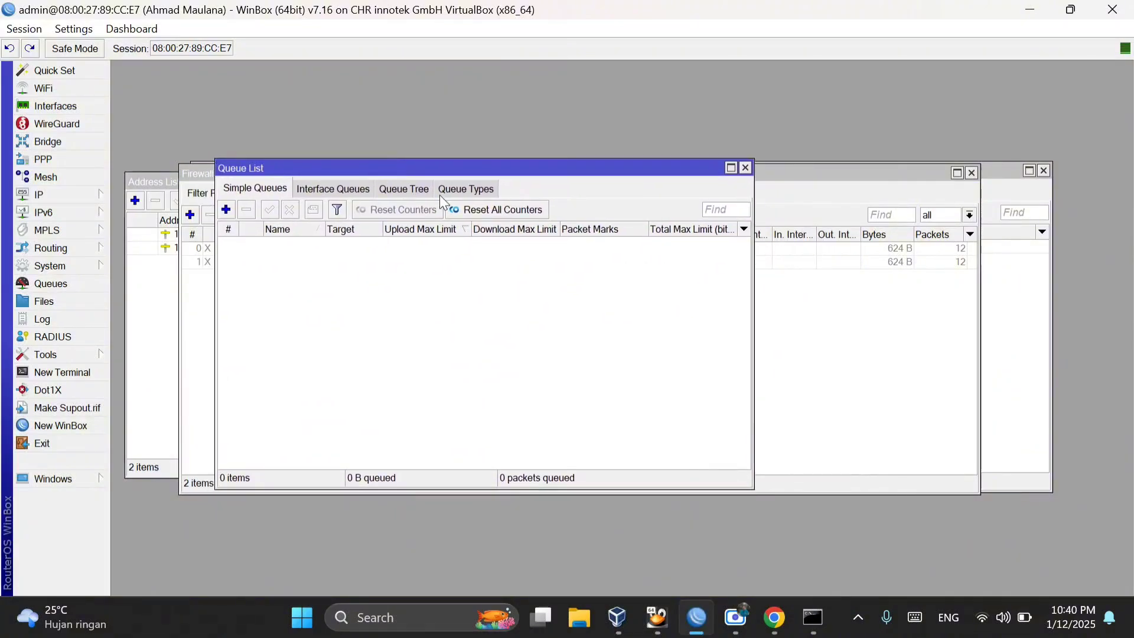
click(226, 210)
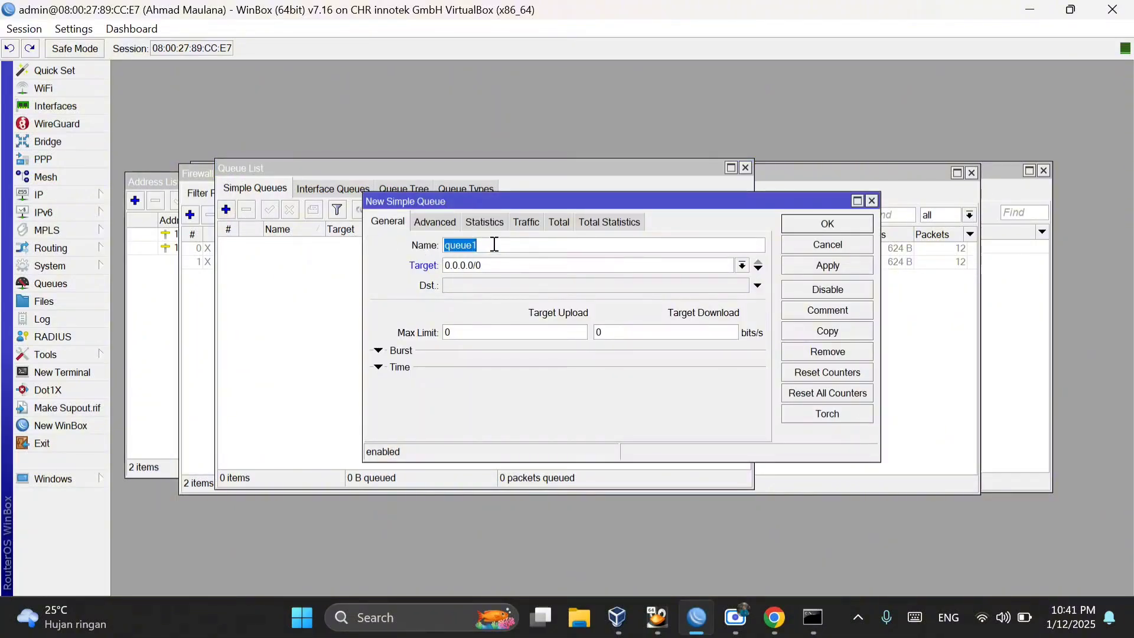
key(BackSpace)
text(limitasi)
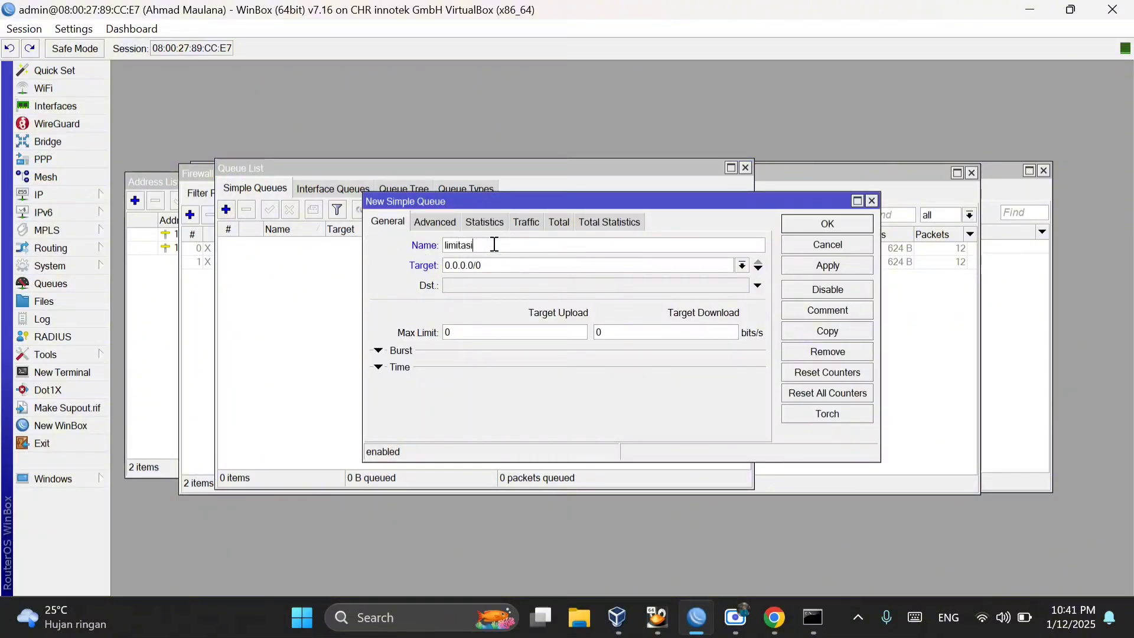
text( jaringan 1)
Step: Set the new simple queue's target to the ether2-CLIENT interface
drag(516, 265, 435, 270)
click(512, 265)
click(742, 265)
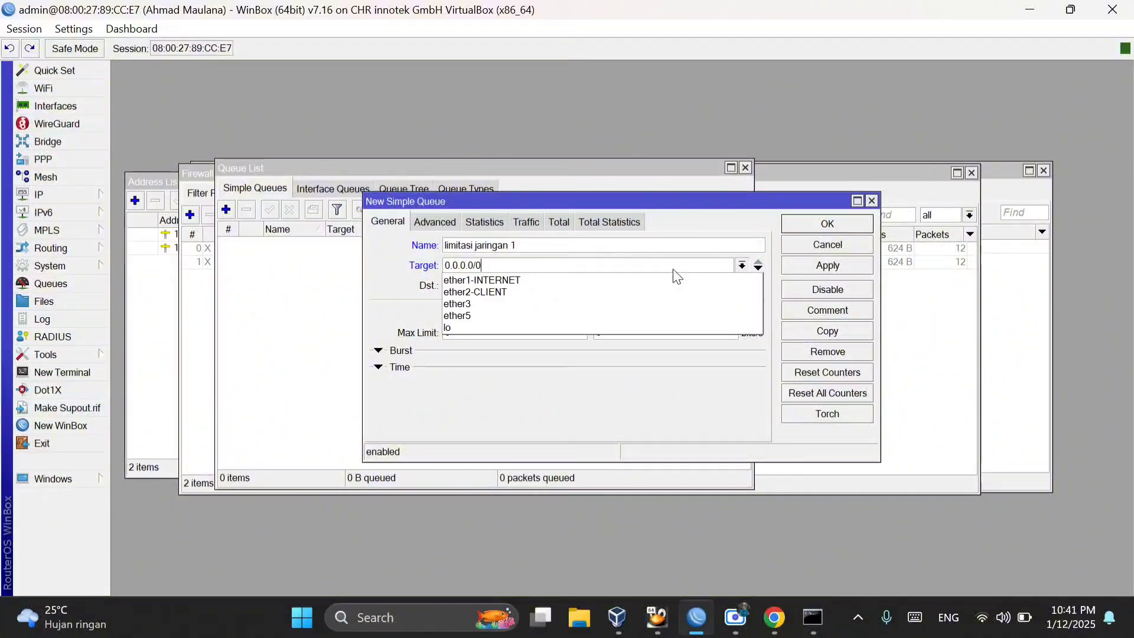
click(499, 294)
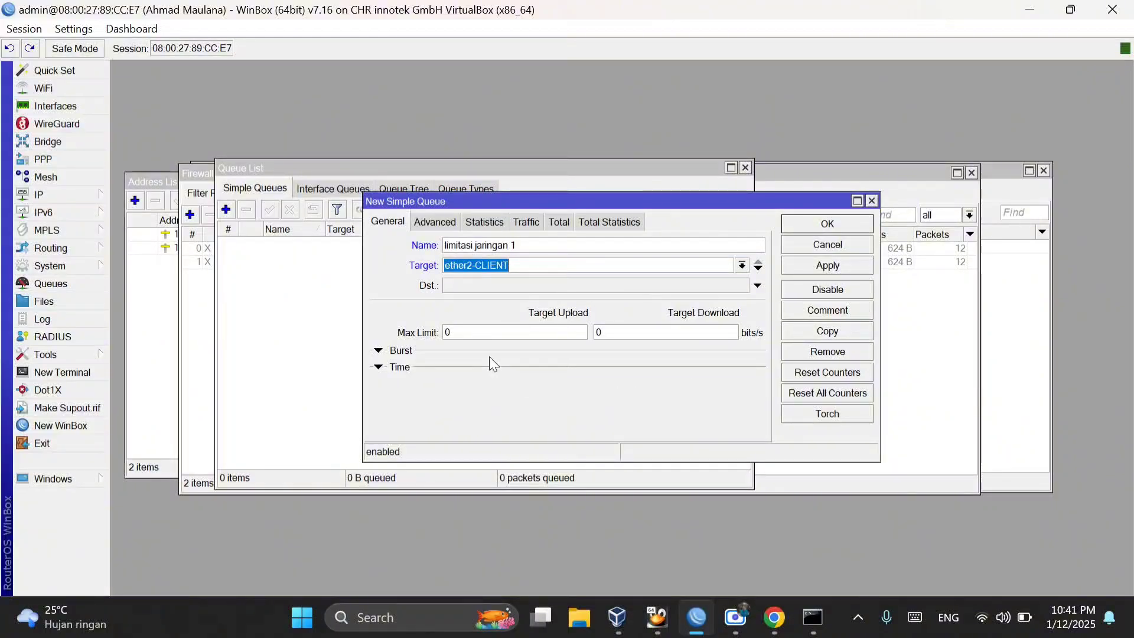
Step: Set the queue's max limit to 1M upload and 2M download, apply it and close its window
click(475, 334)
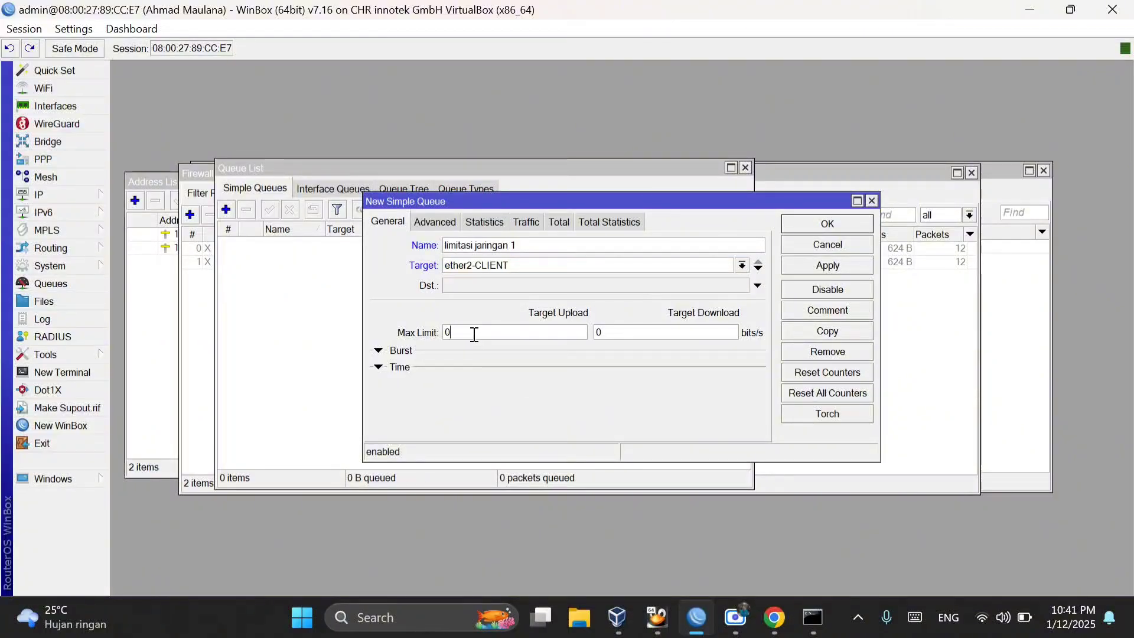
key(BackSpace)
text(1M)
click(661, 334)
key(BackSpace)
text(2M)
click(834, 265)
click(833, 224)
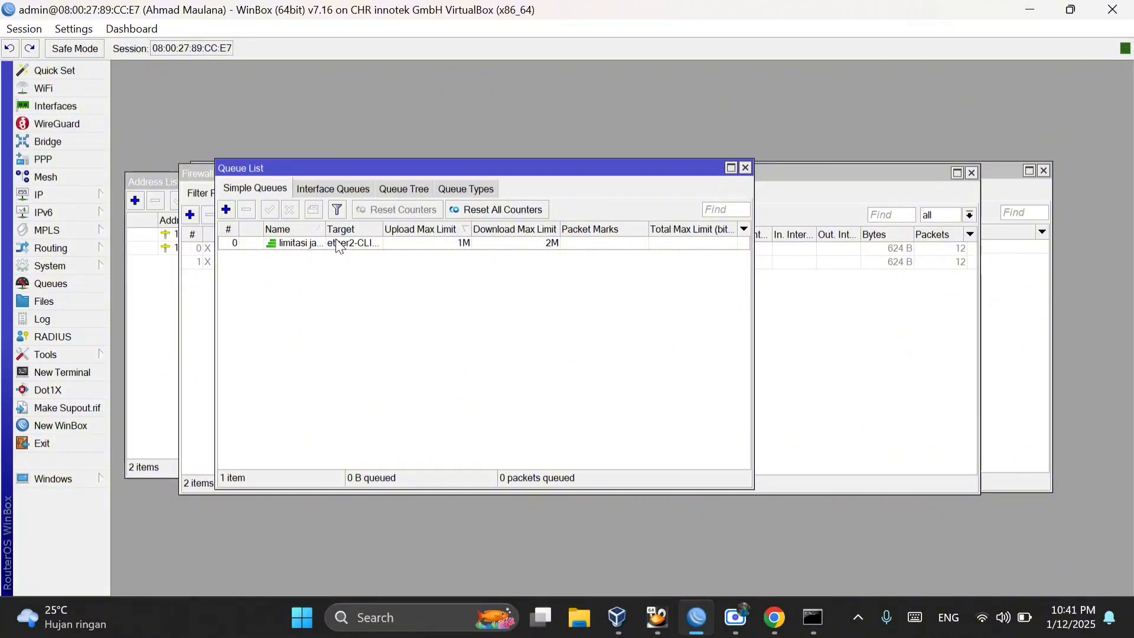
Step: Switch to the Windows XP virtual machine and search for "speedtest cbn" in a new Opera tab
click(668, 631)
click(715, 561)
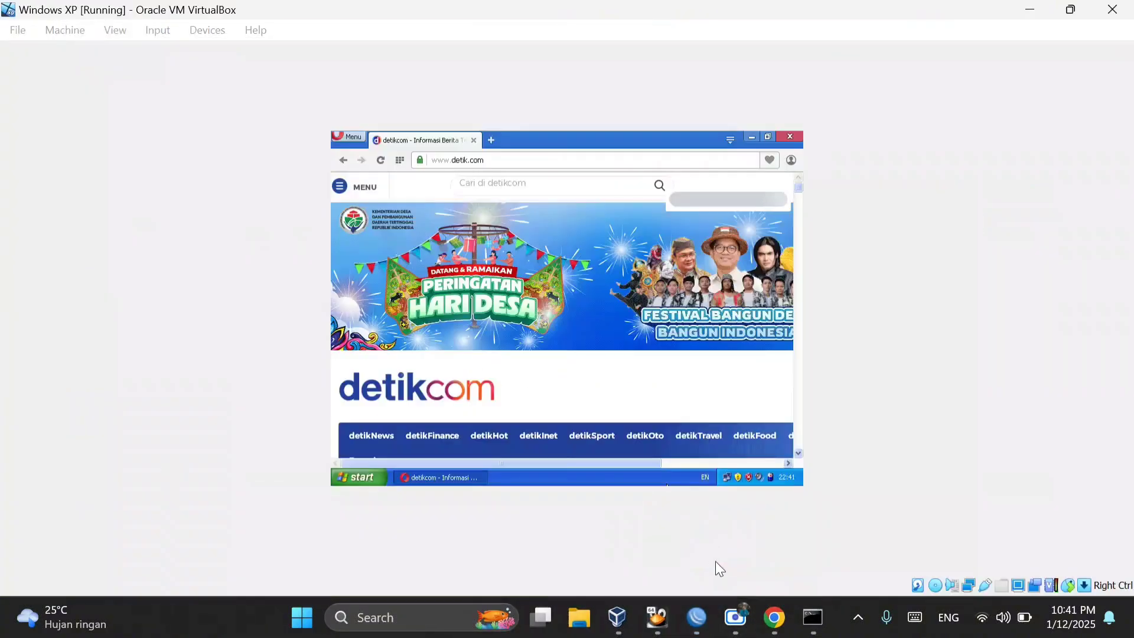
click(493, 141)
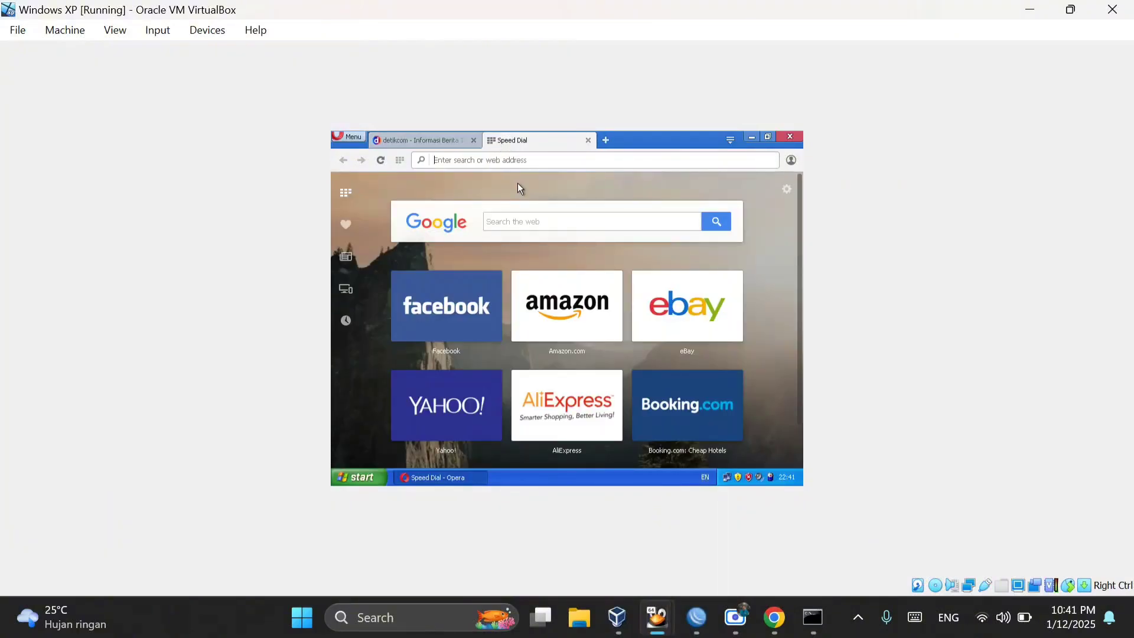
text(speed)
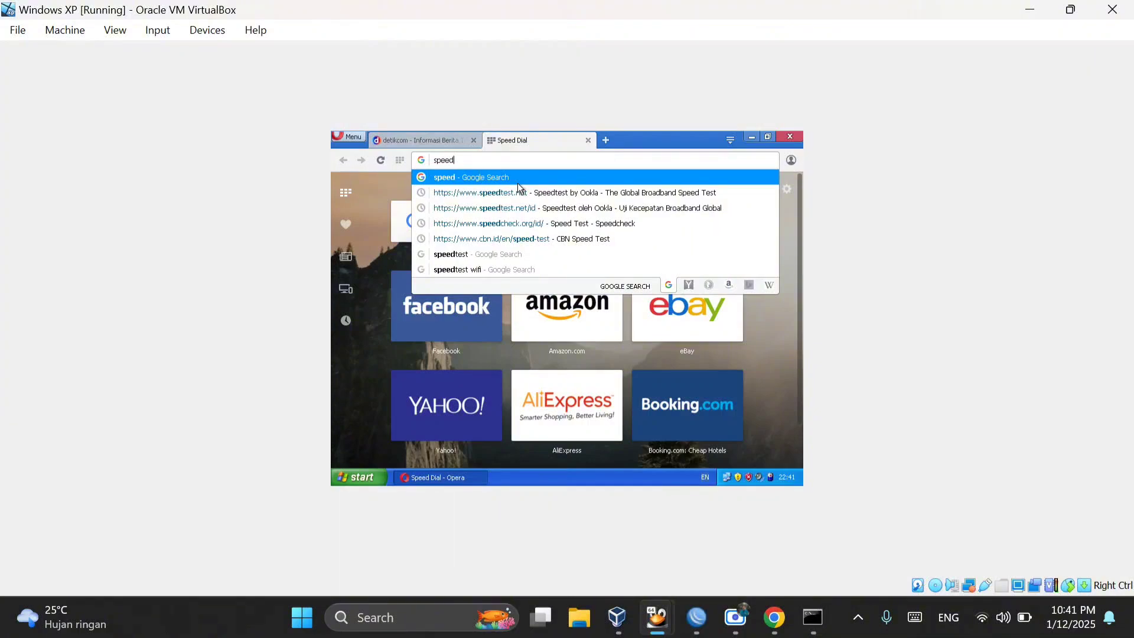
text(test )
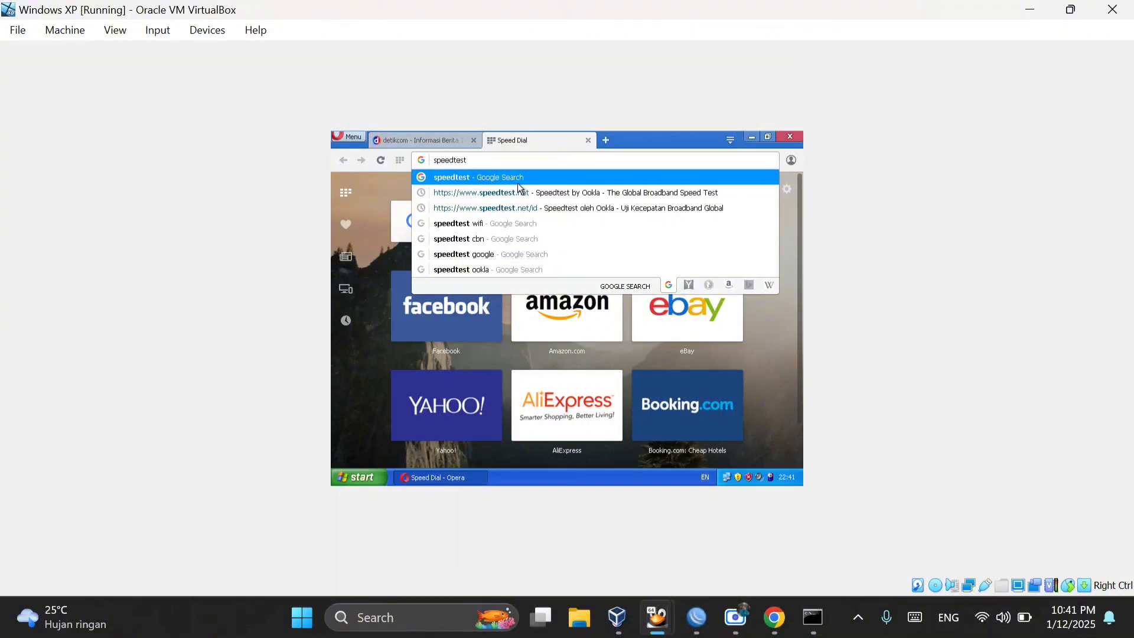
text(cbn)
key(Return)
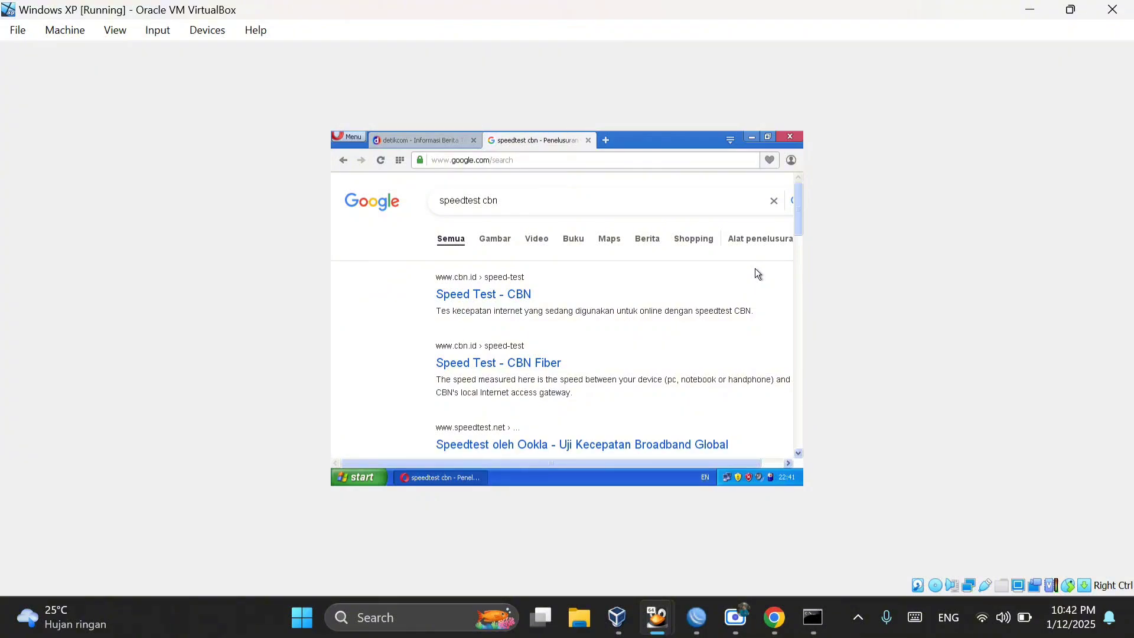
Step: Open the Speed Test - CBN search result and run the speed test to measure the client's limited bandwidth
click(466, 303)
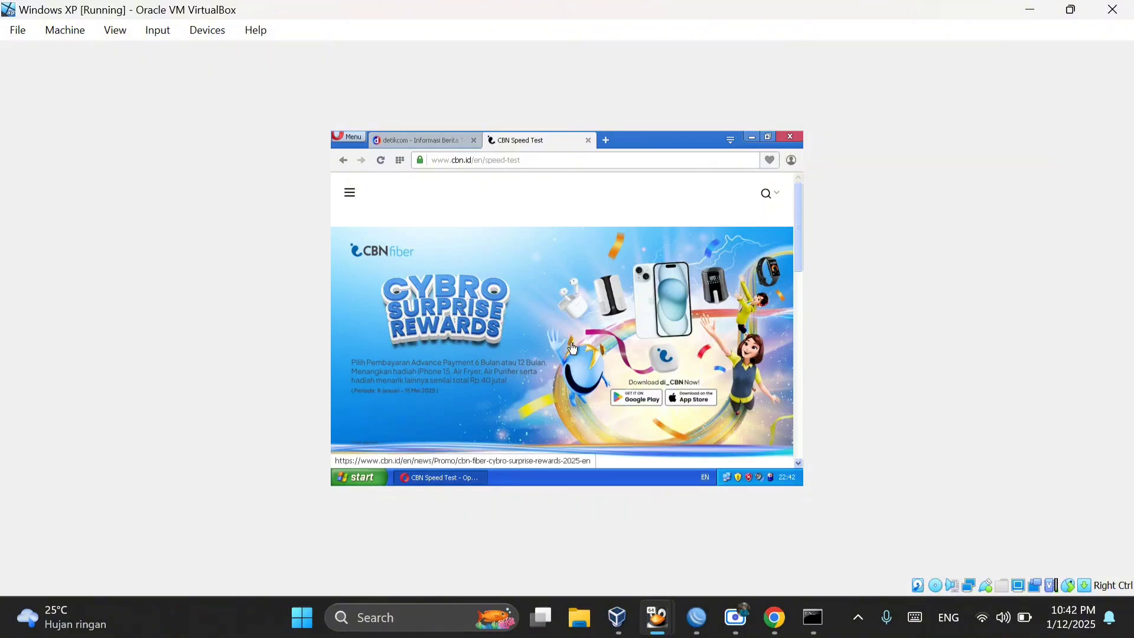
scroll(614, 371, down, 5)
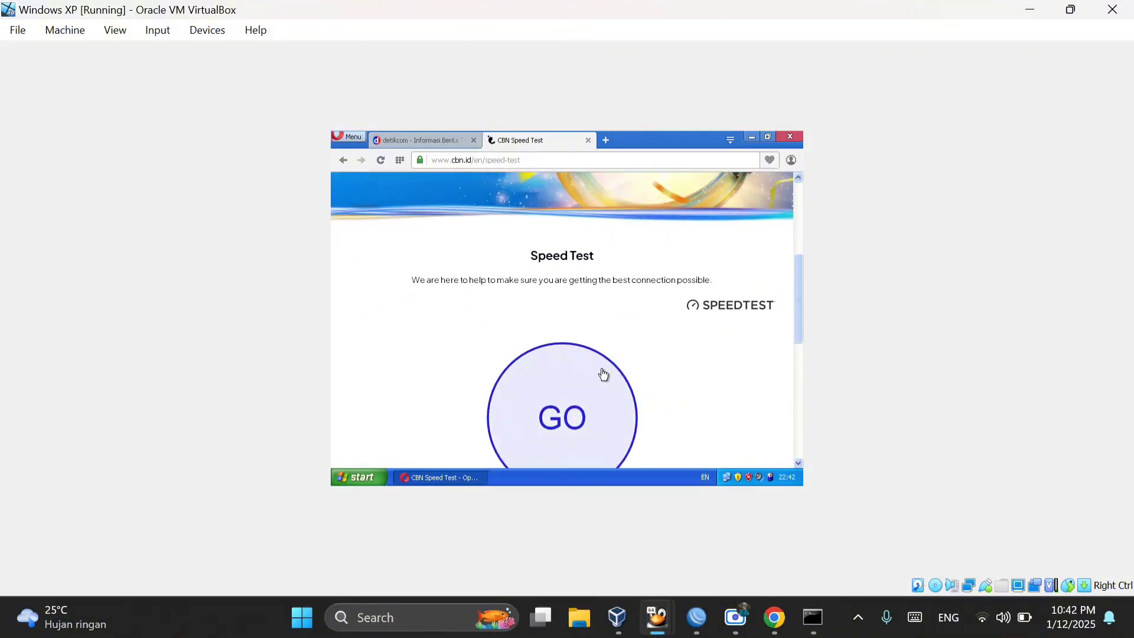
click(564, 389)
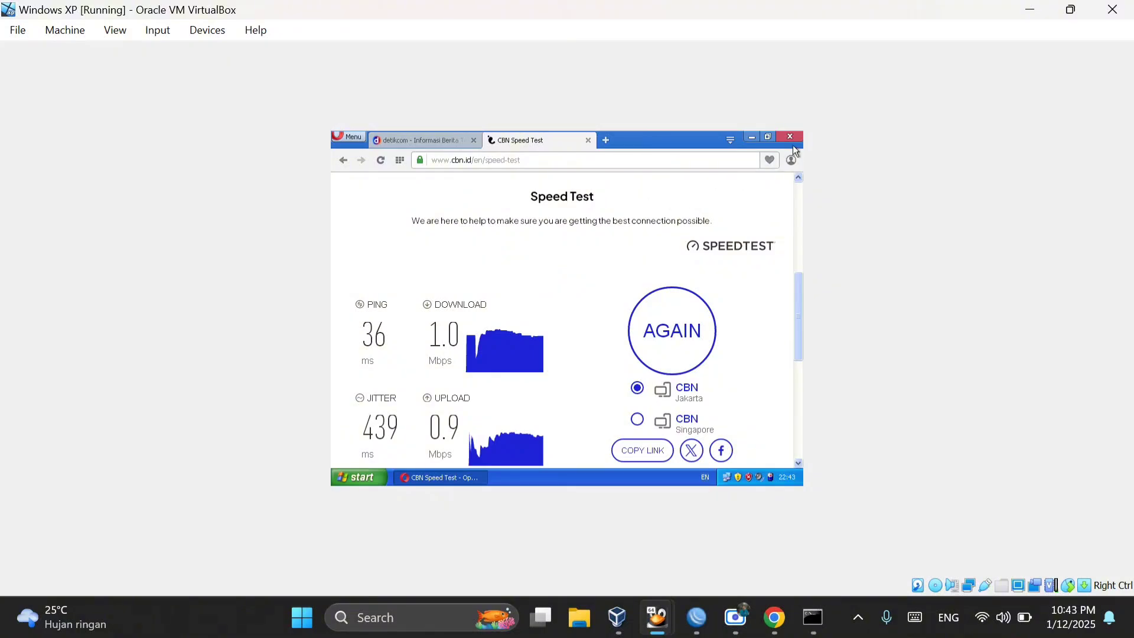
Step: Switch back to WinBox to compare the queue's limits with the speed test
click(696, 608)
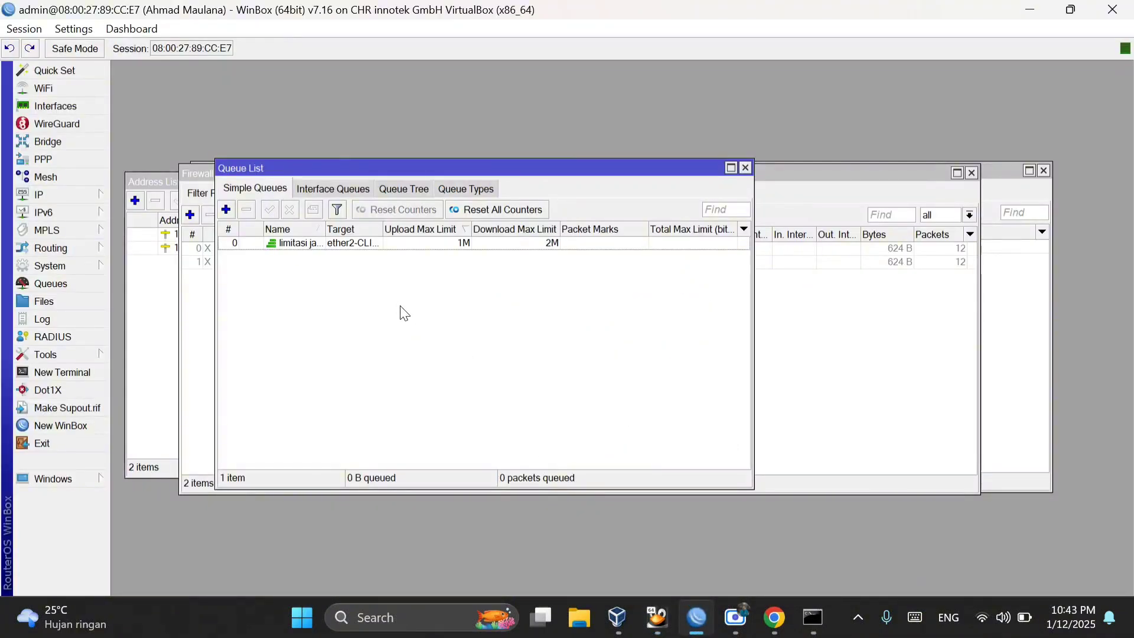